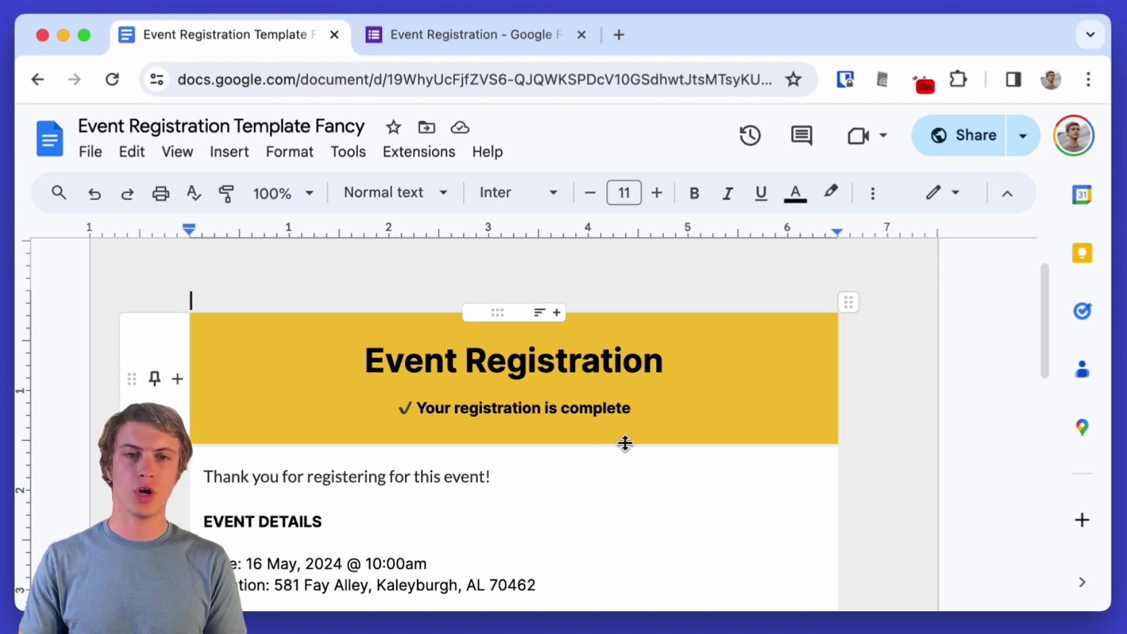
- Highlight the Name, Email and Phone placeholder lines in the template
{"action": "scroll", "coordinate": [625, 445], "scroll_direction": "down", "scroll_amount": 7}
{"action": "scroll", "coordinate": [495, 435], "scroll_direction": "up", "scroll_amount": 2}
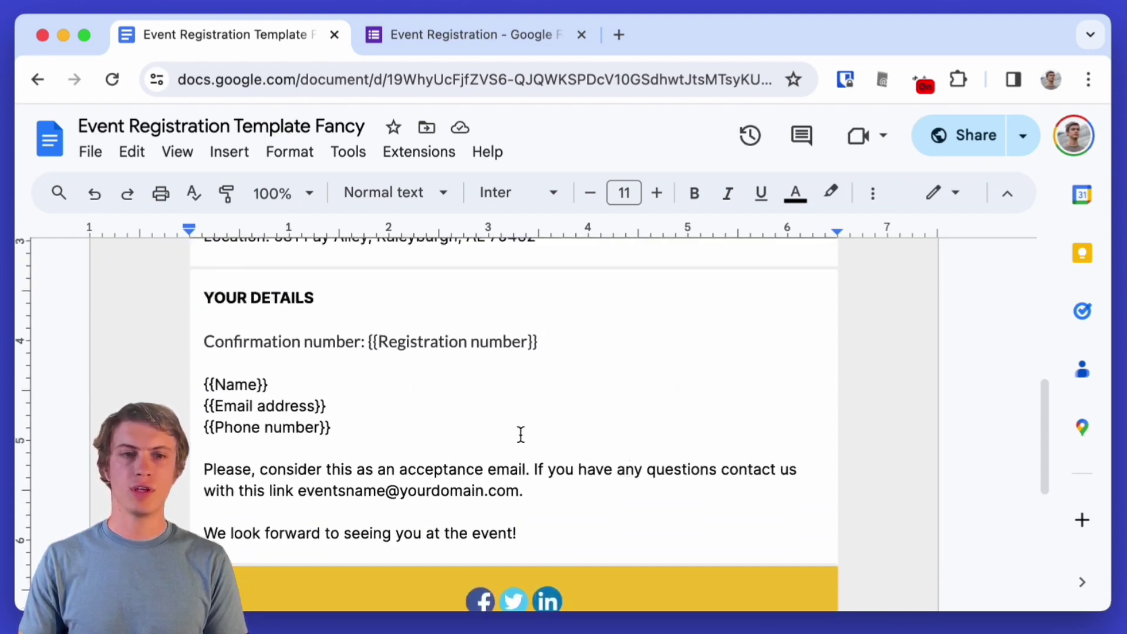
{"action": "left_click_drag", "start_coordinate": [369, 432], "coordinate": [189, 386]}
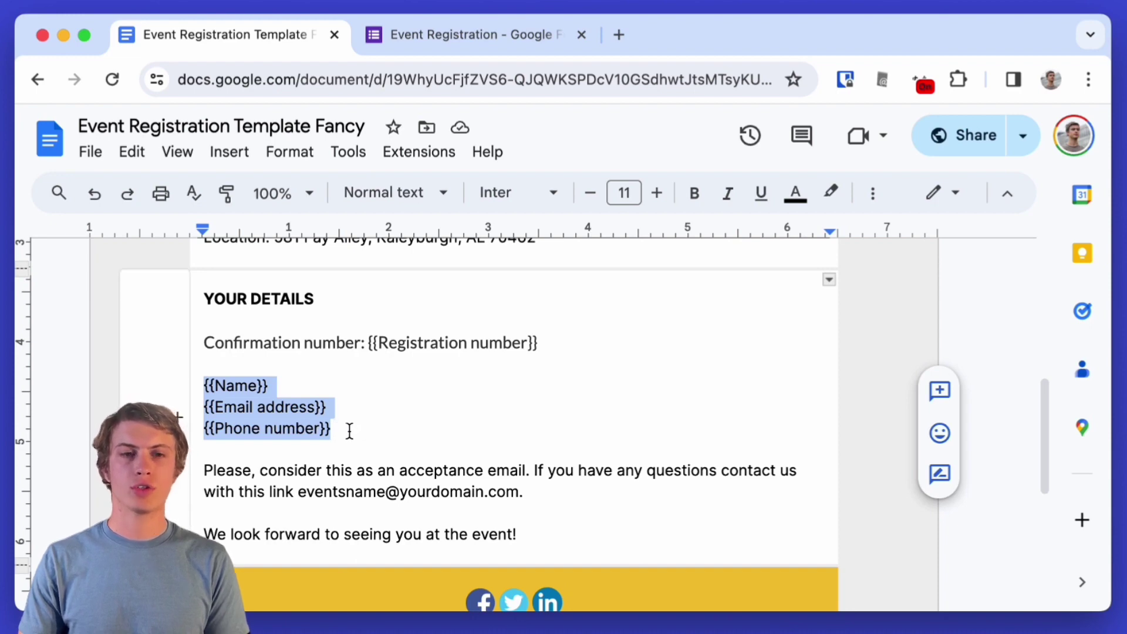
{"action": "left_click", "coordinate": [348, 427]}
{"action": "scroll", "coordinate": [347, 427], "scroll_direction": "up", "scroll_amount": 1}
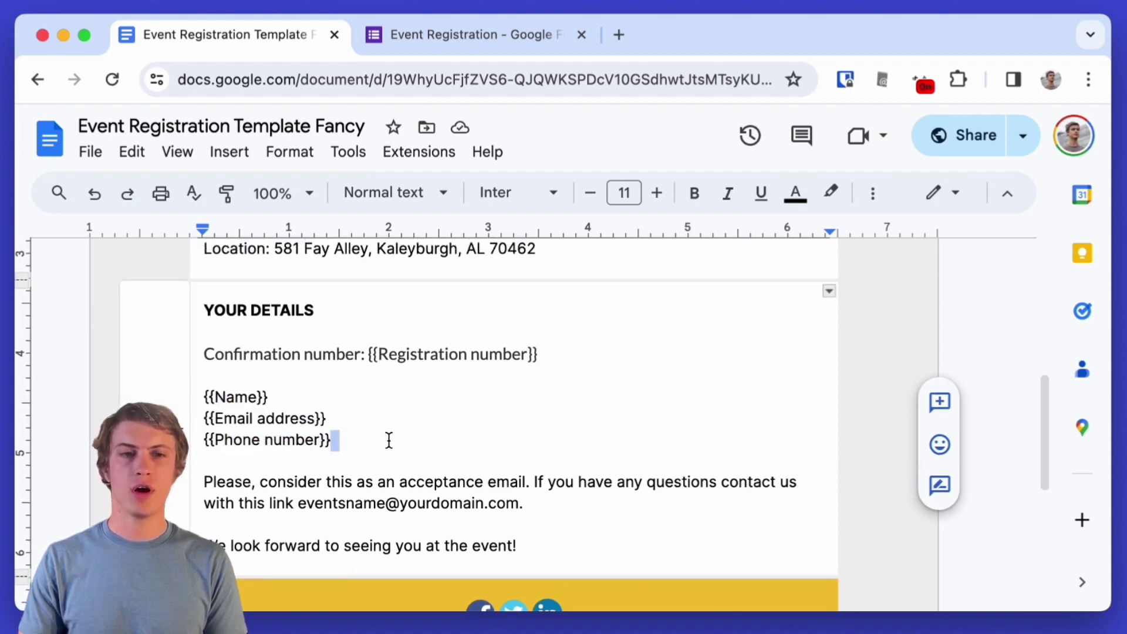
{"action": "left_click_drag", "start_coordinate": [362, 448], "coordinate": [207, 405]}
{"action": "left_click", "coordinate": [374, 438]}
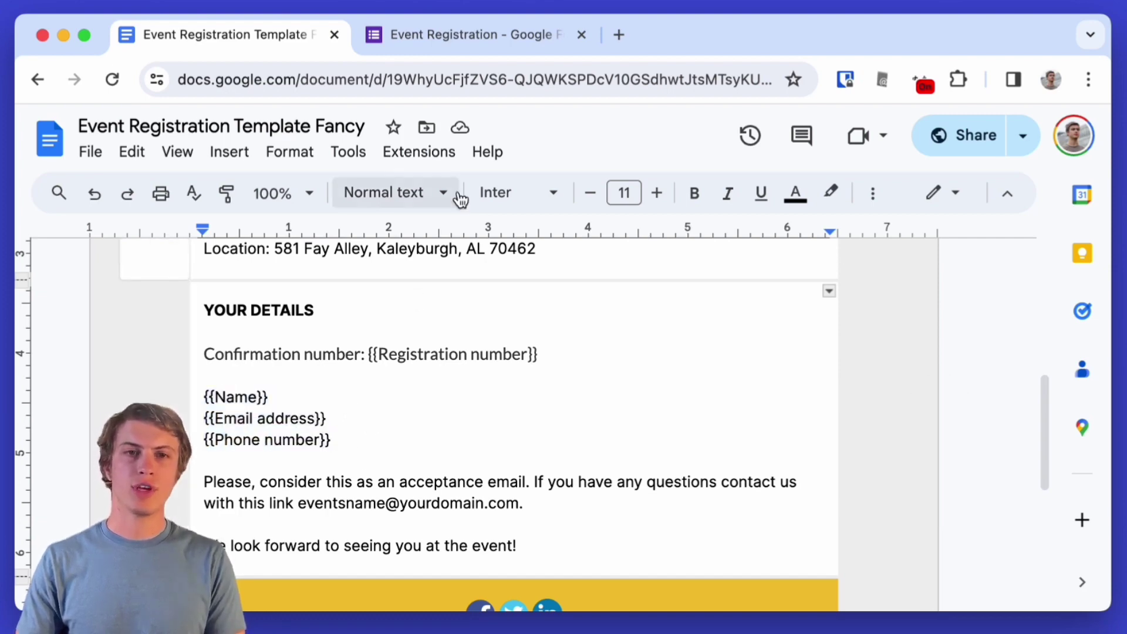
- Review the Event Registration form's questions, then view its responses in Sheets
{"action": "left_click", "coordinate": [465, 37]}
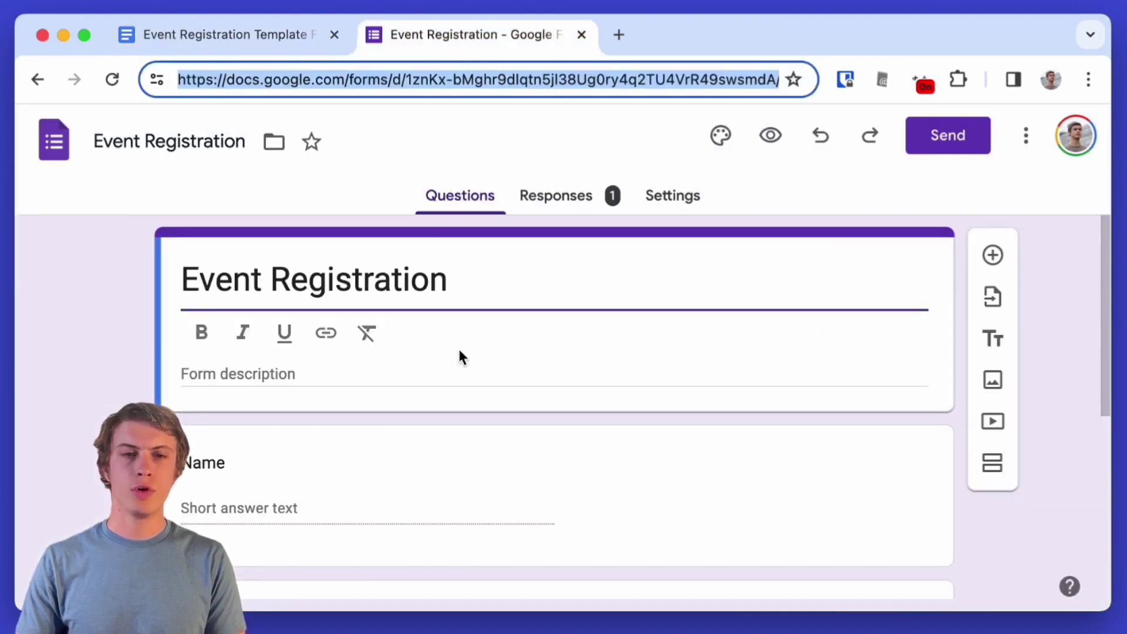
{"action": "scroll", "coordinate": [504, 365], "scroll_direction": "down", "scroll_amount": 2}
{"action": "scroll", "coordinate": [503, 365], "scroll_direction": "down", "scroll_amount": 2}
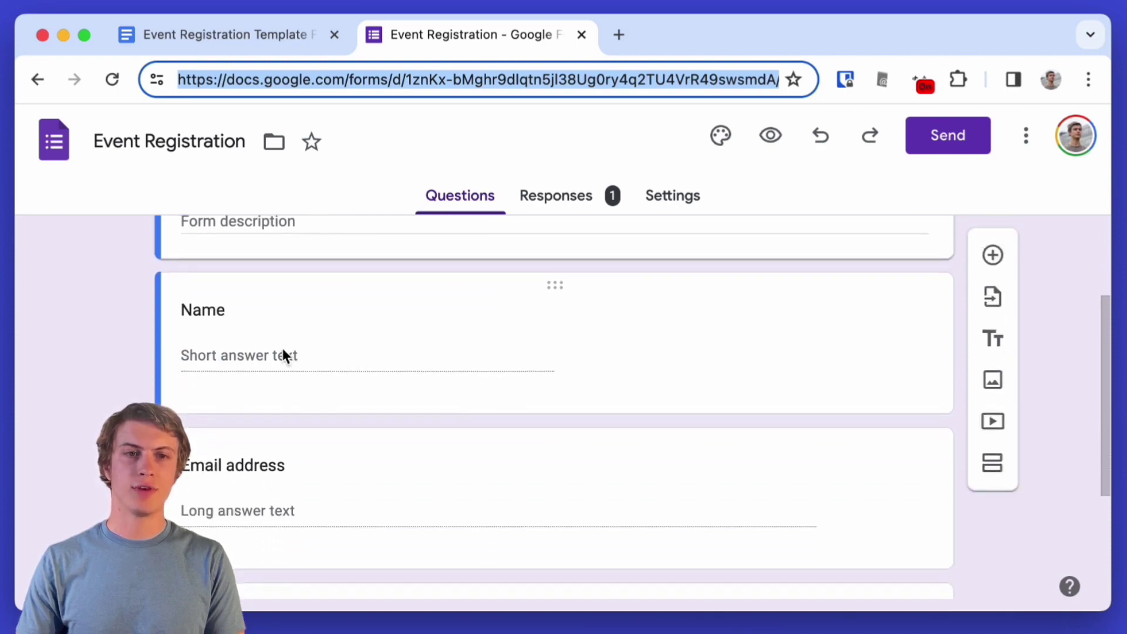
{"action": "scroll", "coordinate": [308, 359], "scroll_direction": "down", "scroll_amount": 5}
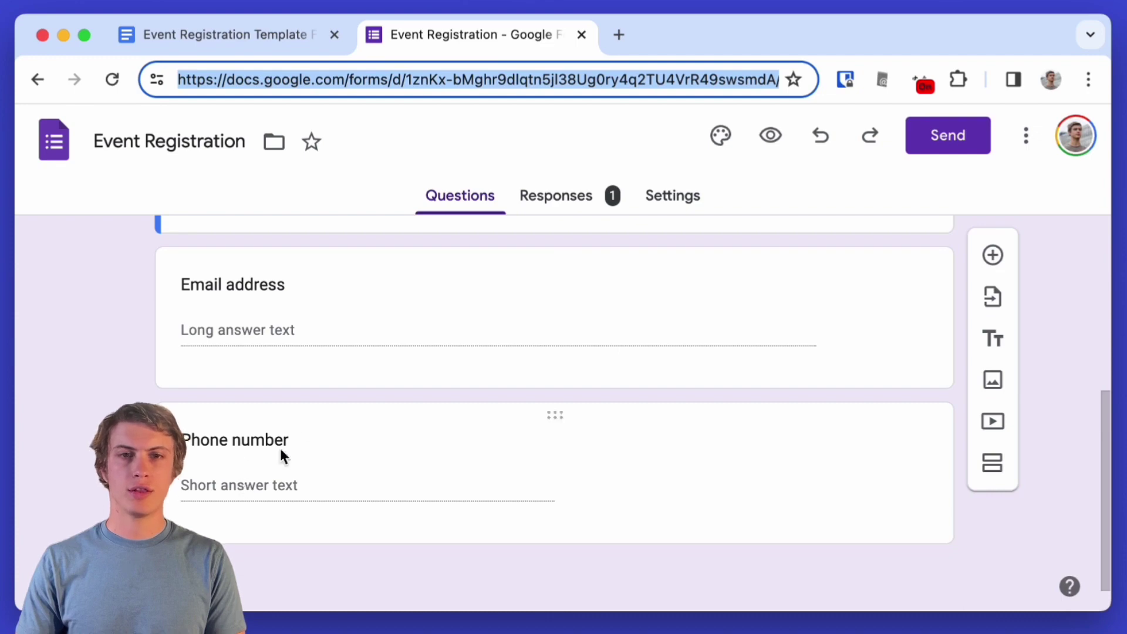
{"action": "scroll", "coordinate": [530, 320], "scroll_direction": "up", "scroll_amount": 5}
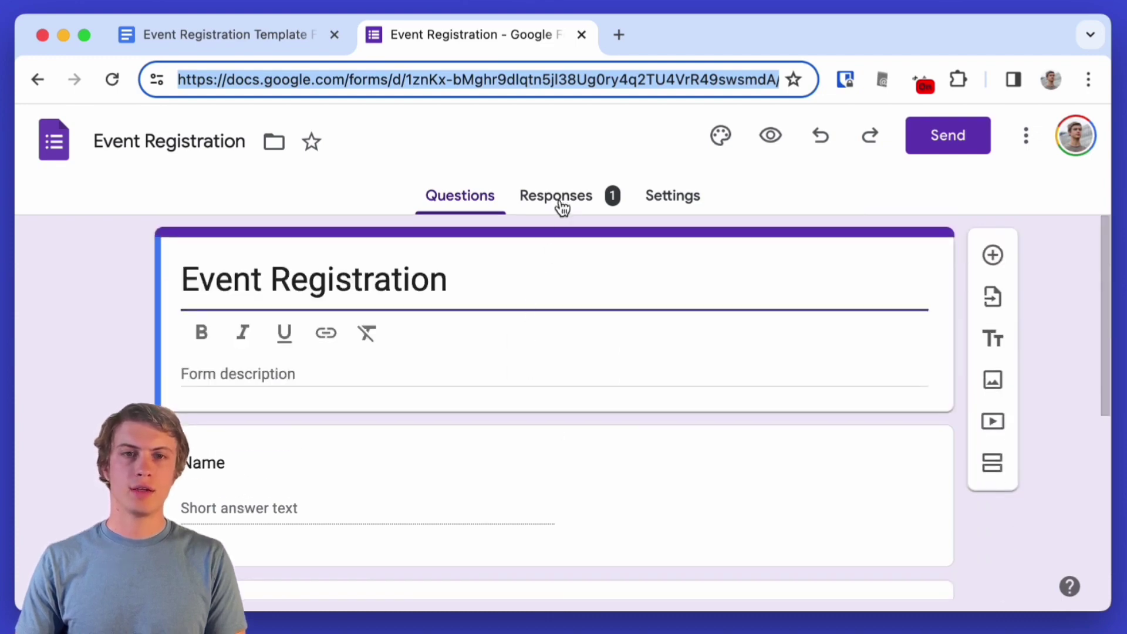
{"action": "left_click", "coordinate": [561, 199]}
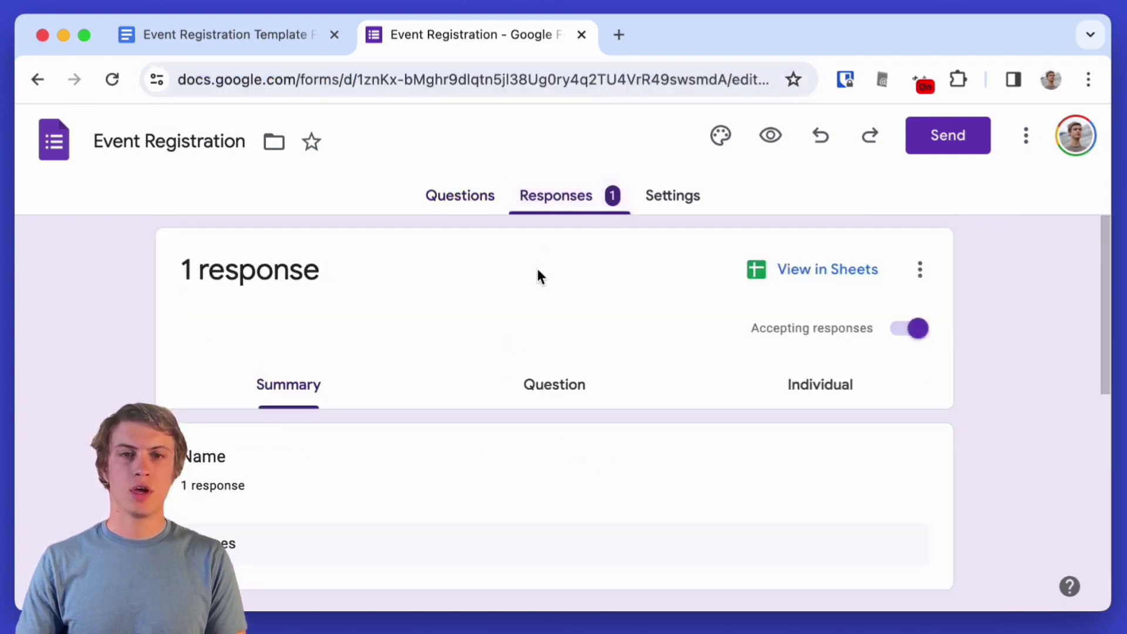
{"action": "left_click", "coordinate": [827, 271]}
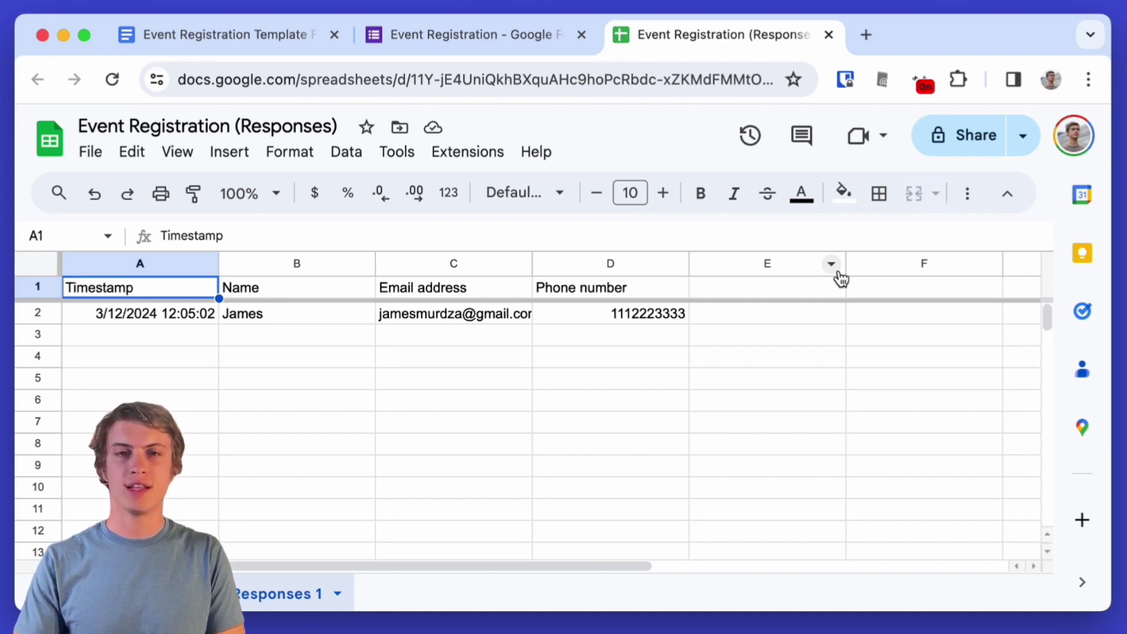
- Log into Lido, create a new untitled file, and copy the Responses sheet URL
{"action": "key", "text": "ctrl+t"}
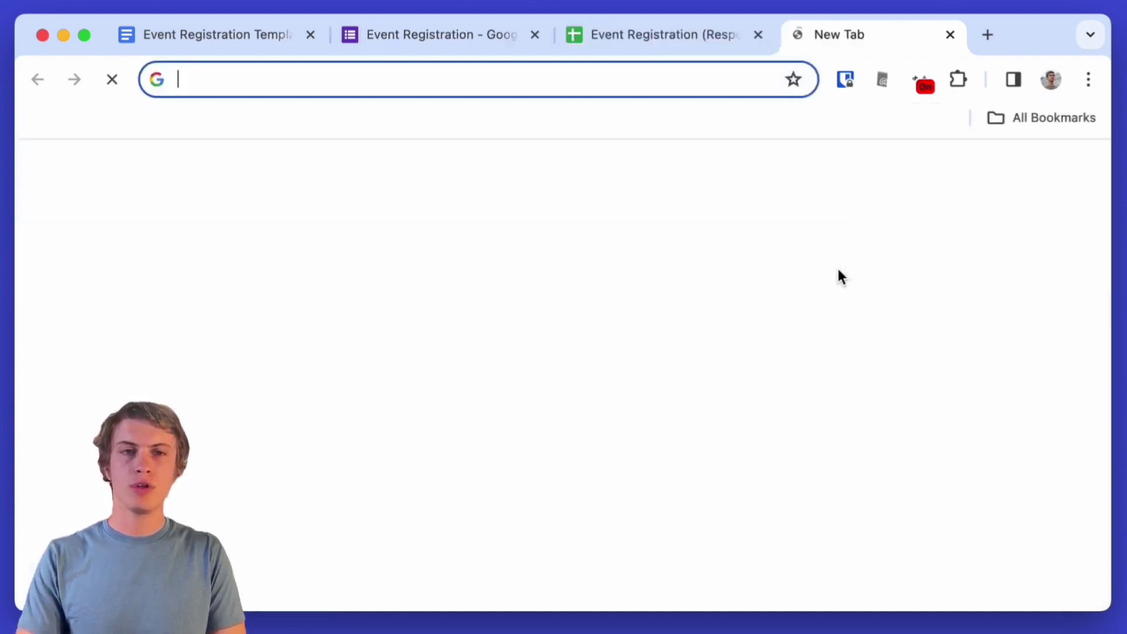
{"action": "type", "text": "lido"}
{"action": "key", "text": "Return"}
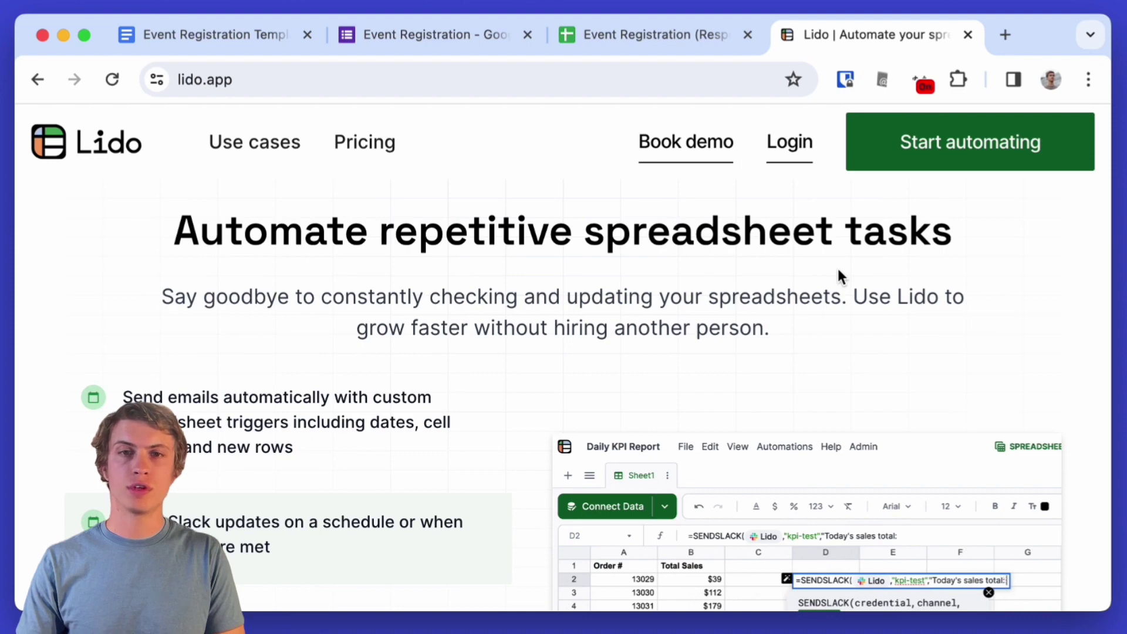
{"action": "left_click", "coordinate": [789, 154]}
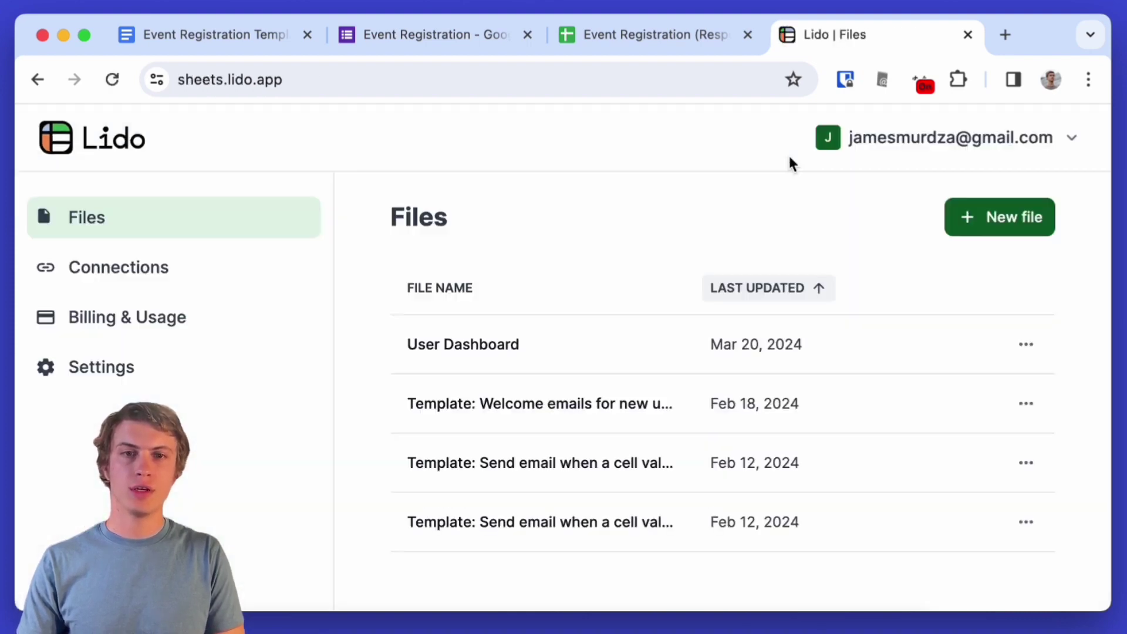
{"action": "left_click", "coordinate": [1003, 230]}
{"action": "key", "text": "ctrl+shift+Tab"}
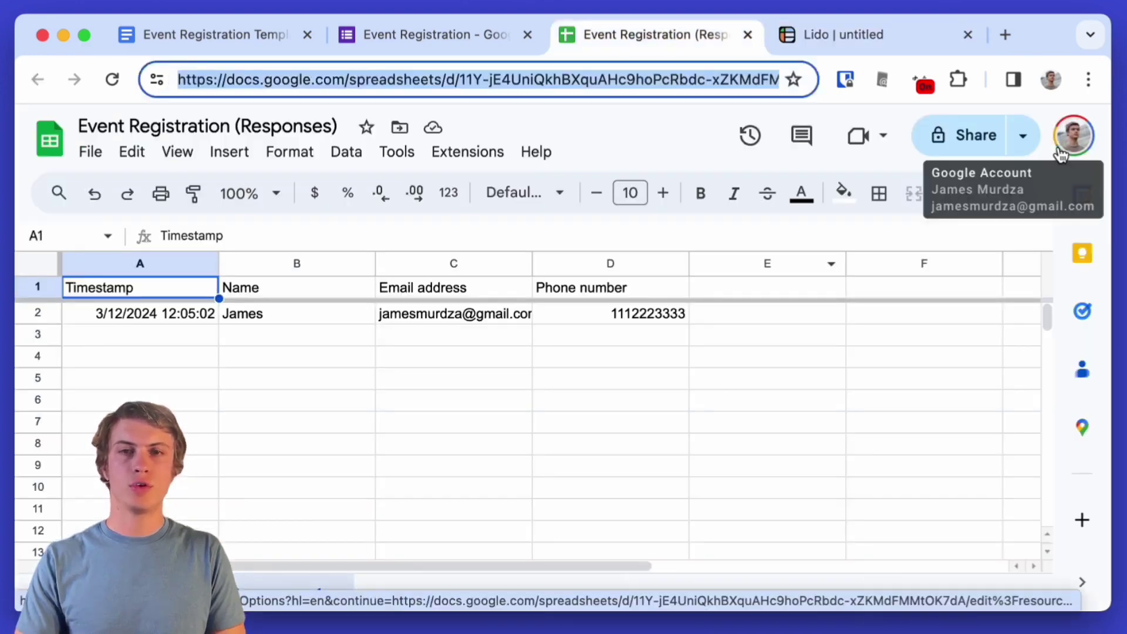
{"action": "key", "text": "ctrl+Tab"}
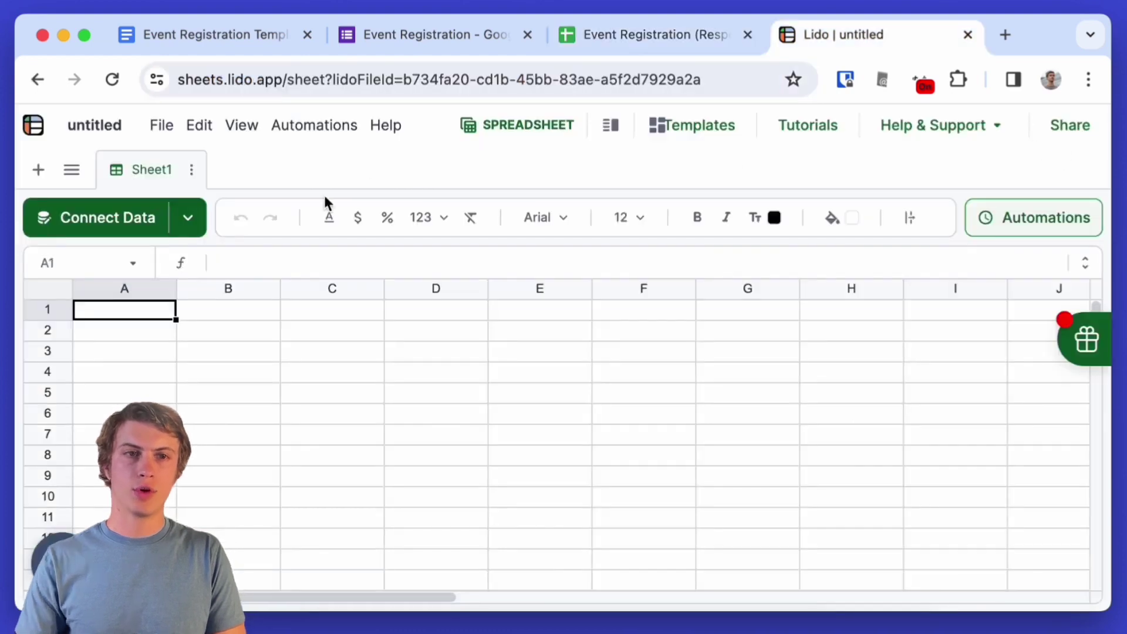
- Connect the Responses spreadsheet via Google Sheets by pasting its URL and preview the data
{"action": "left_click", "coordinate": [100, 217]}
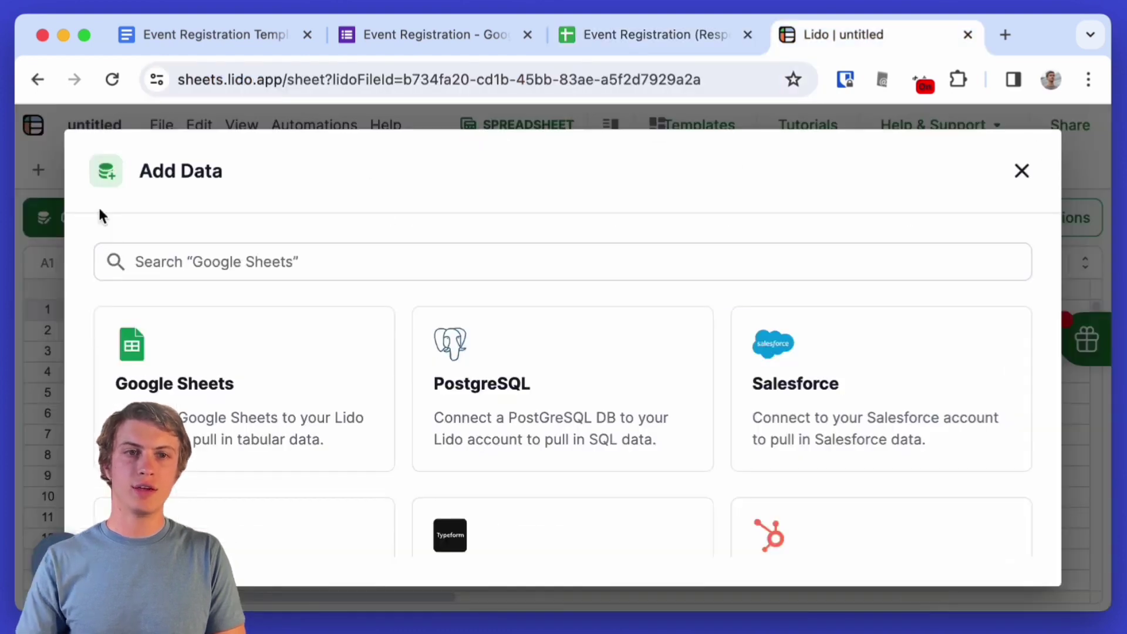
{"action": "left_click", "coordinate": [230, 387]}
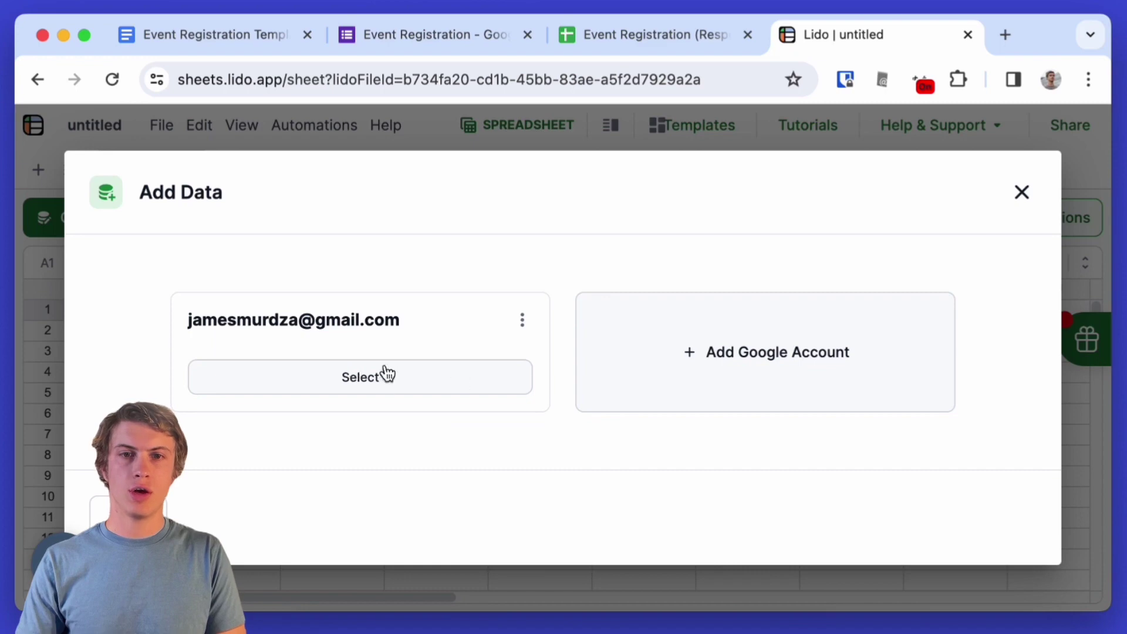
{"action": "left_click", "coordinate": [343, 383]}
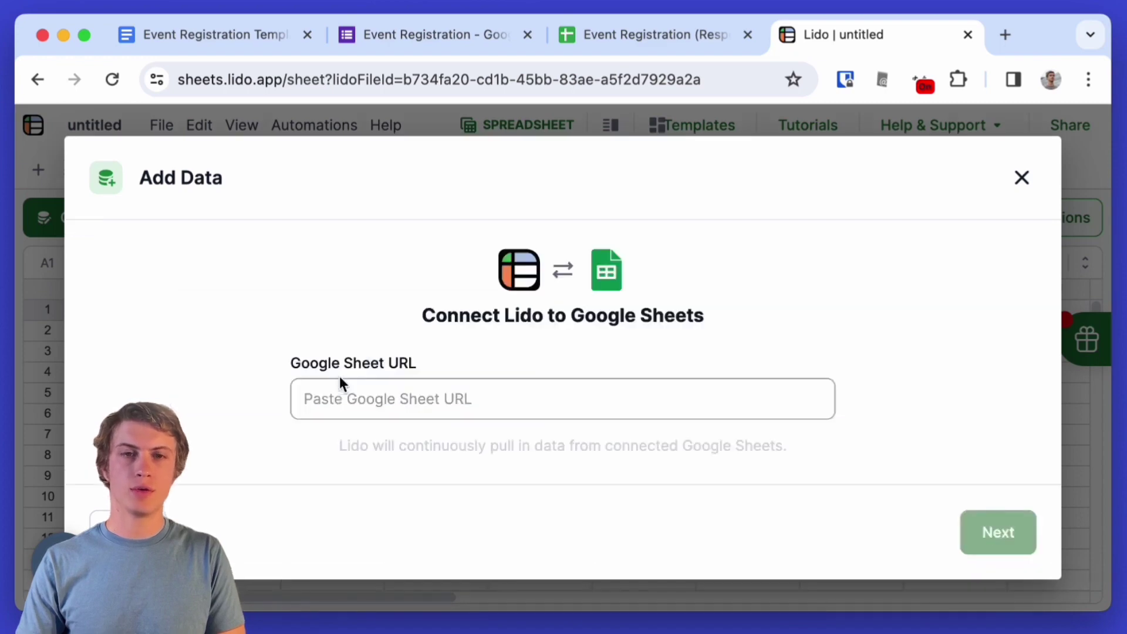
{"action": "key", "text": "super+v"}
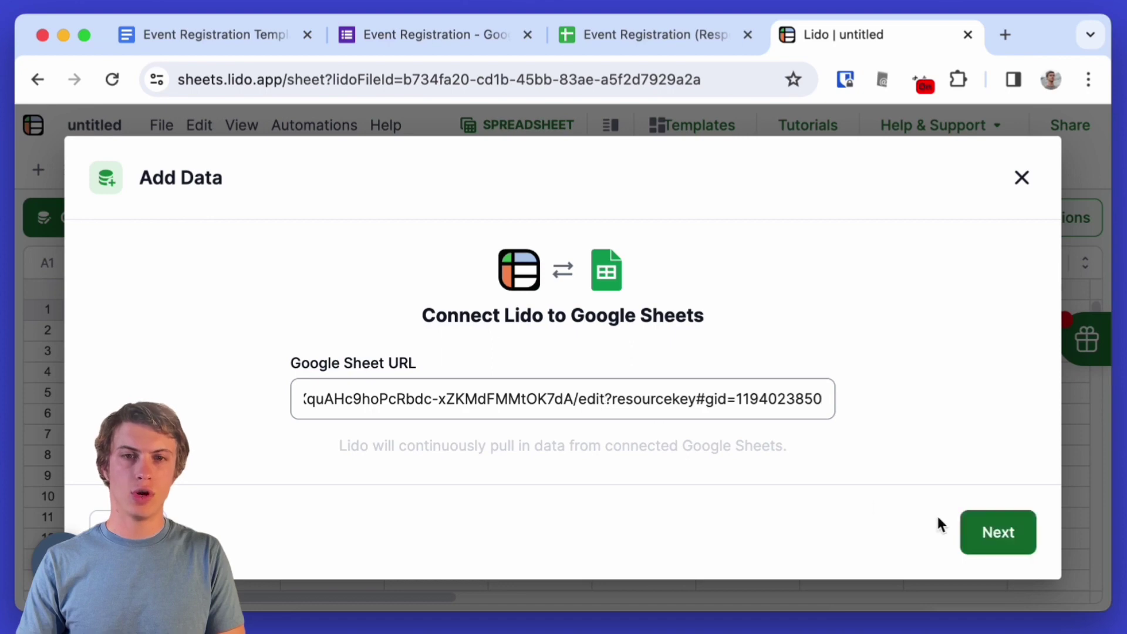
{"action": "left_click", "coordinate": [971, 529]}
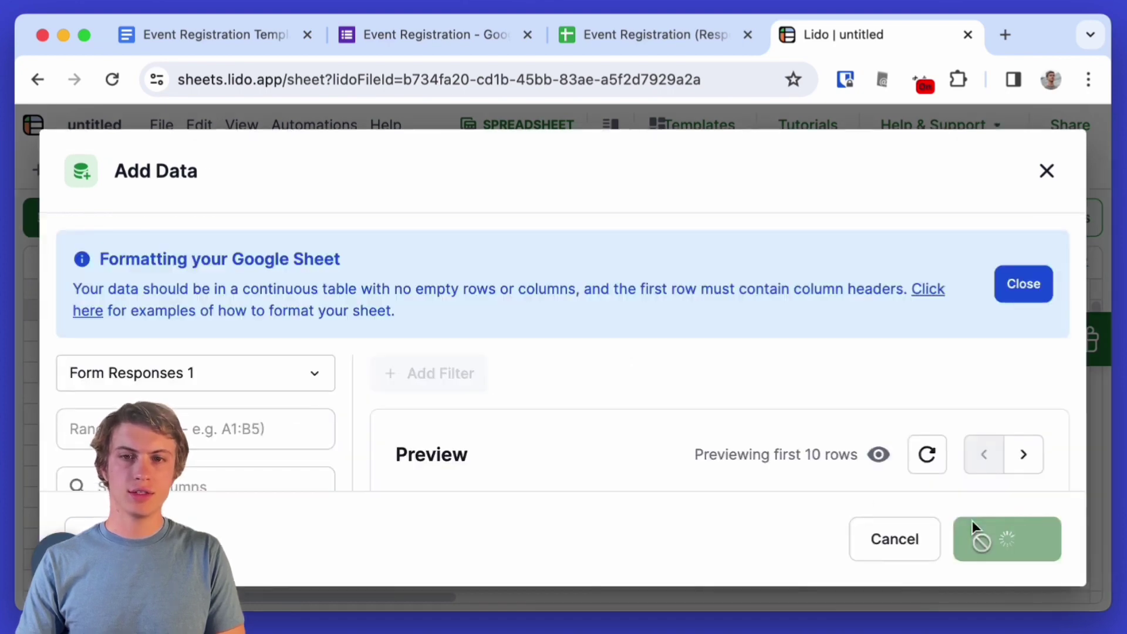
{"action": "scroll", "coordinate": [831, 407], "scroll_direction": "down", "scroll_amount": 2}
{"action": "scroll", "coordinate": [831, 407], "scroll_direction": "down", "scroll_amount": 1}
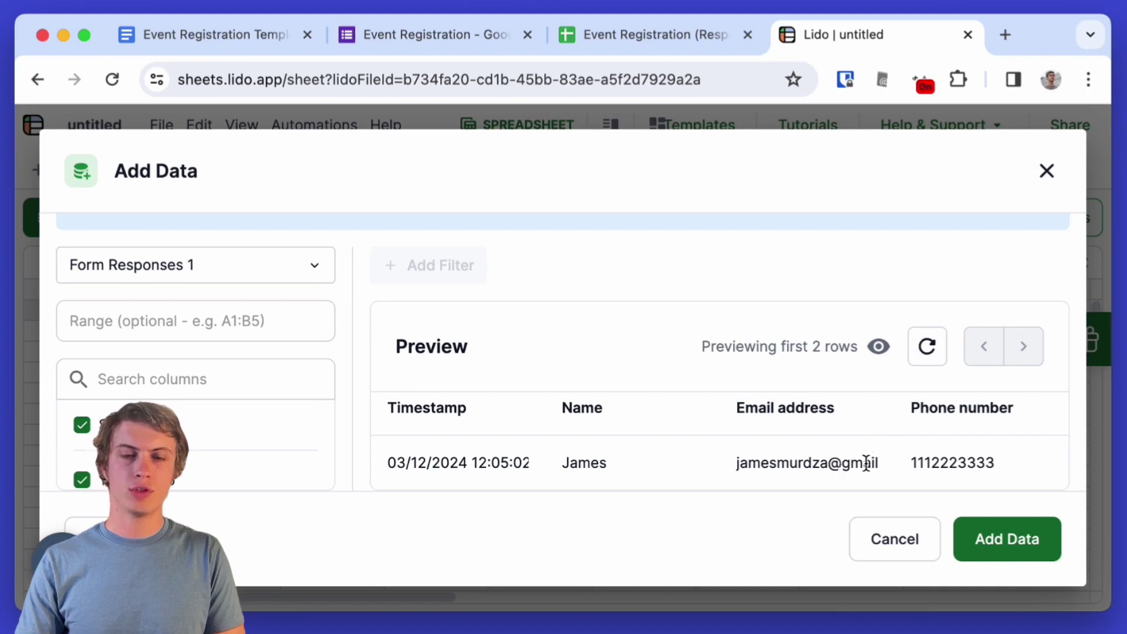
- Import the responses as table Form_Responses_1, refresh the data, and select E1
{"action": "left_click", "coordinate": [1007, 539]}
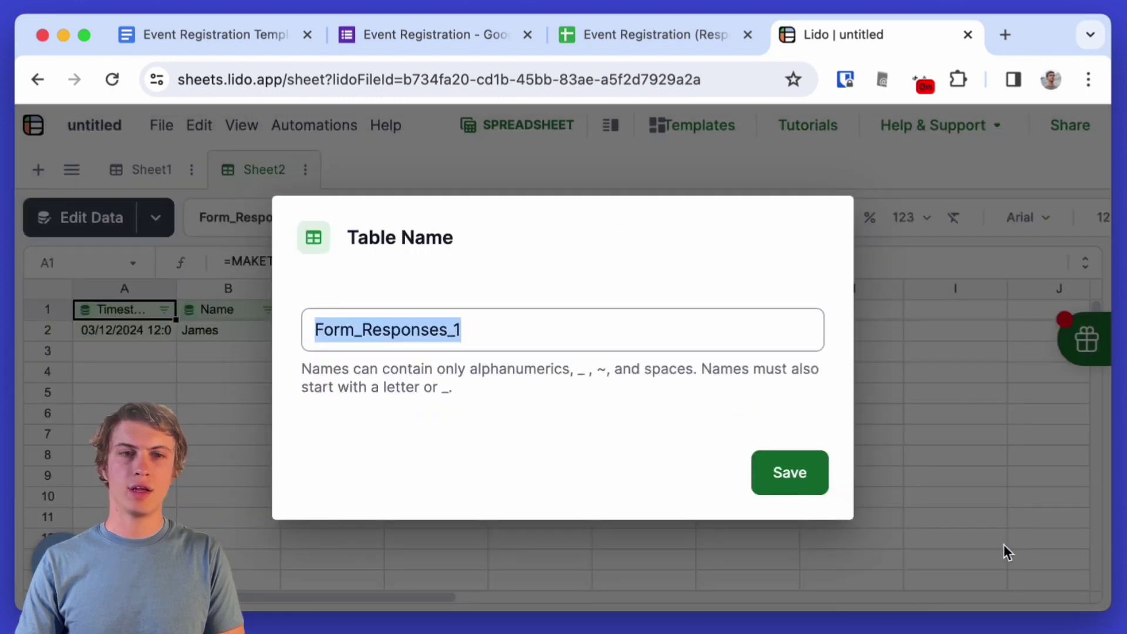
{"action": "left_click", "coordinate": [789, 472]}
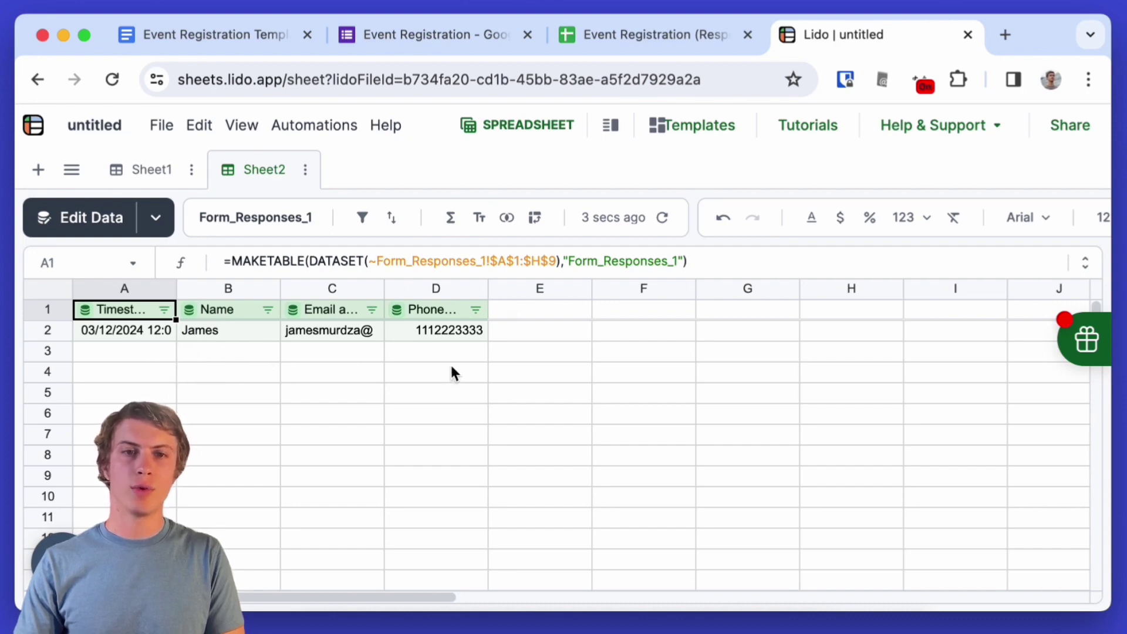
{"action": "left_click", "coordinate": [664, 220]}
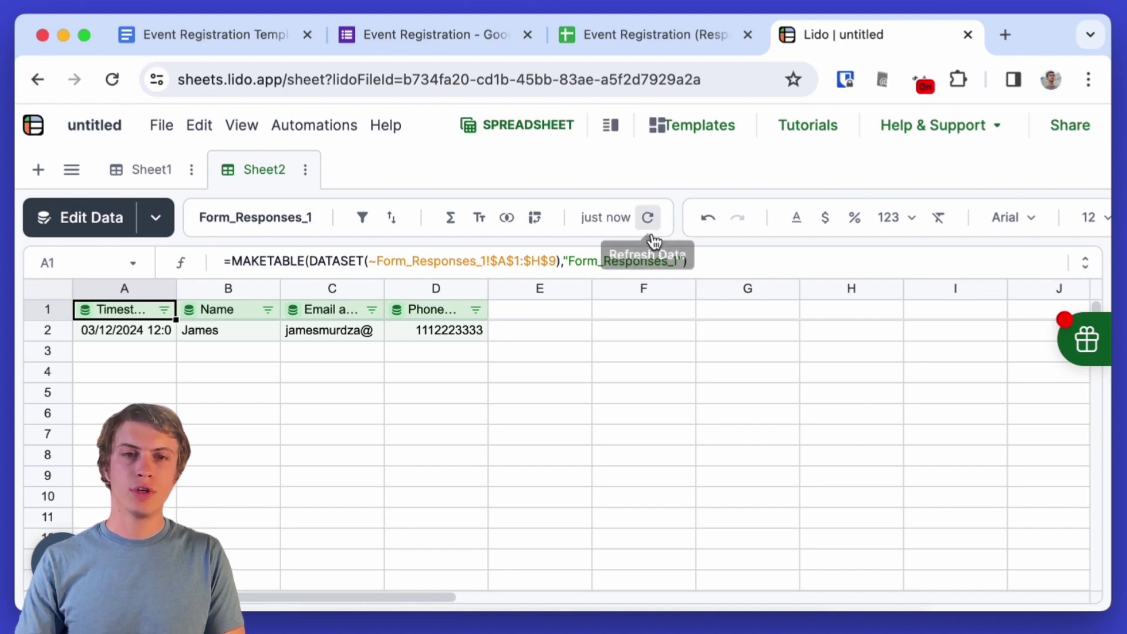
{"action": "left_click", "coordinate": [549, 301]}
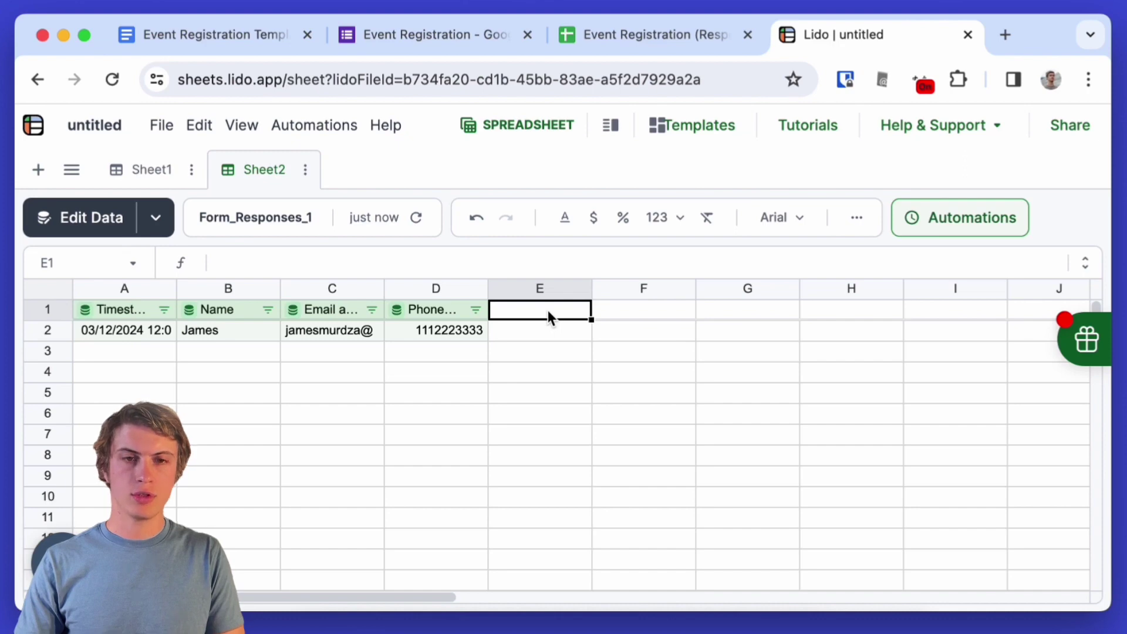
- Add a linked column E named 'Registration number'
{"action": "right_click", "coordinate": [547, 310]}
{"action": "scroll", "coordinate": [571, 395], "scroll_direction": "down", "scroll_amount": 3}
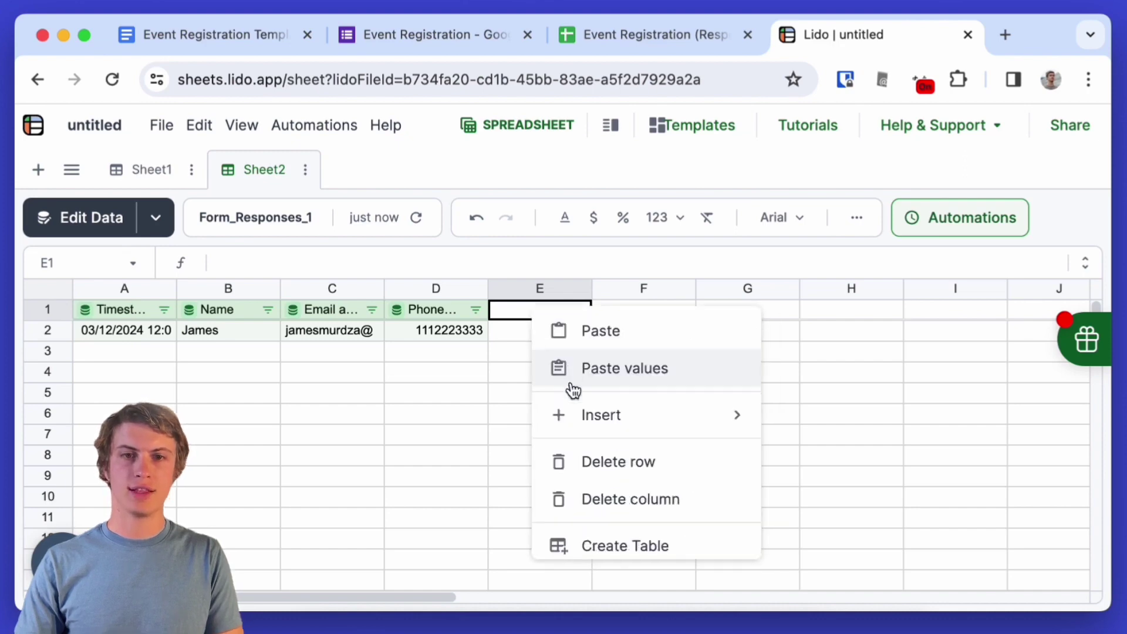
{"action": "mouse_move", "coordinate": [575, 414]}
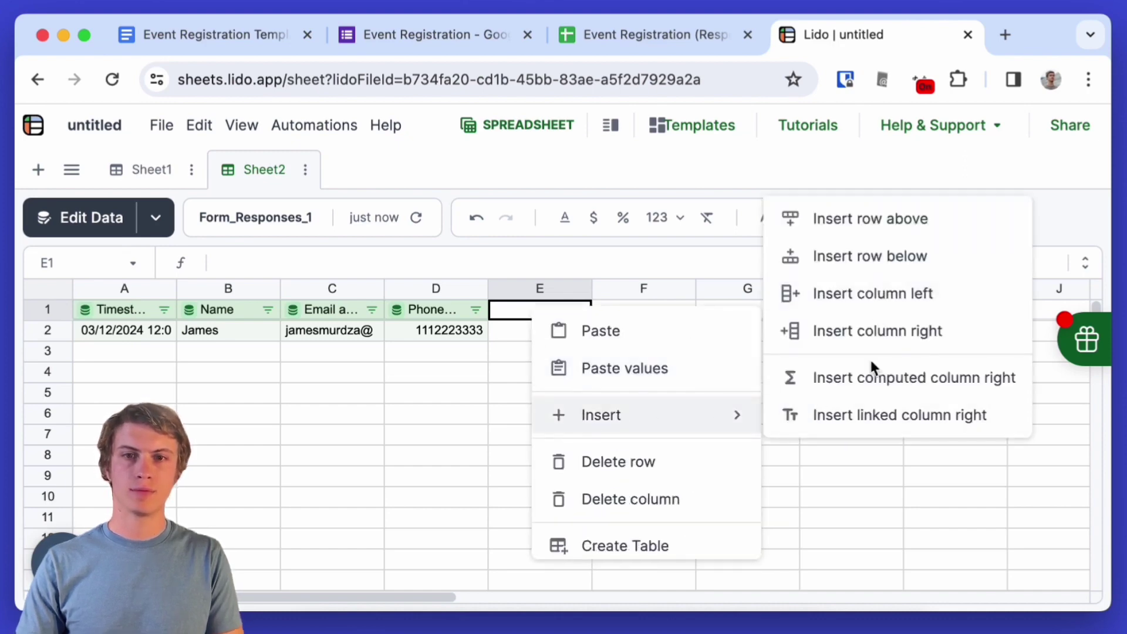
{"action": "left_click", "coordinate": [865, 415]}
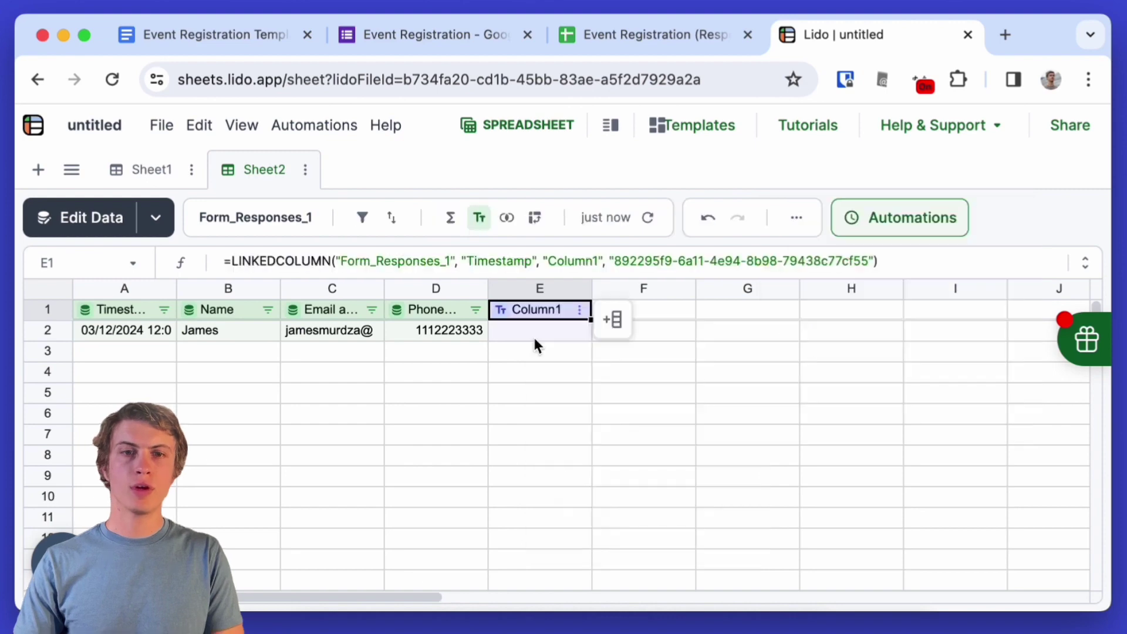
{"action": "left_click", "coordinate": [536, 305]}
{"action": "type", "text": "Registration number"}
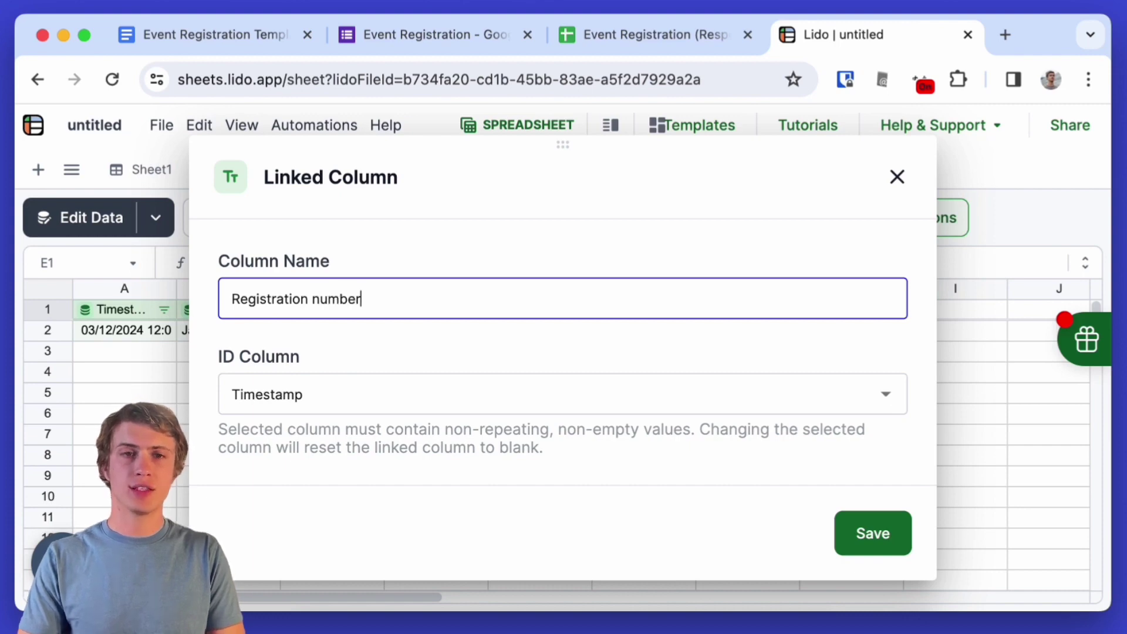
{"action": "left_click", "coordinate": [880, 533]}
- Enter =ROW()-1 in E2 to number the response row
{"action": "double_click", "coordinate": [525, 328]}
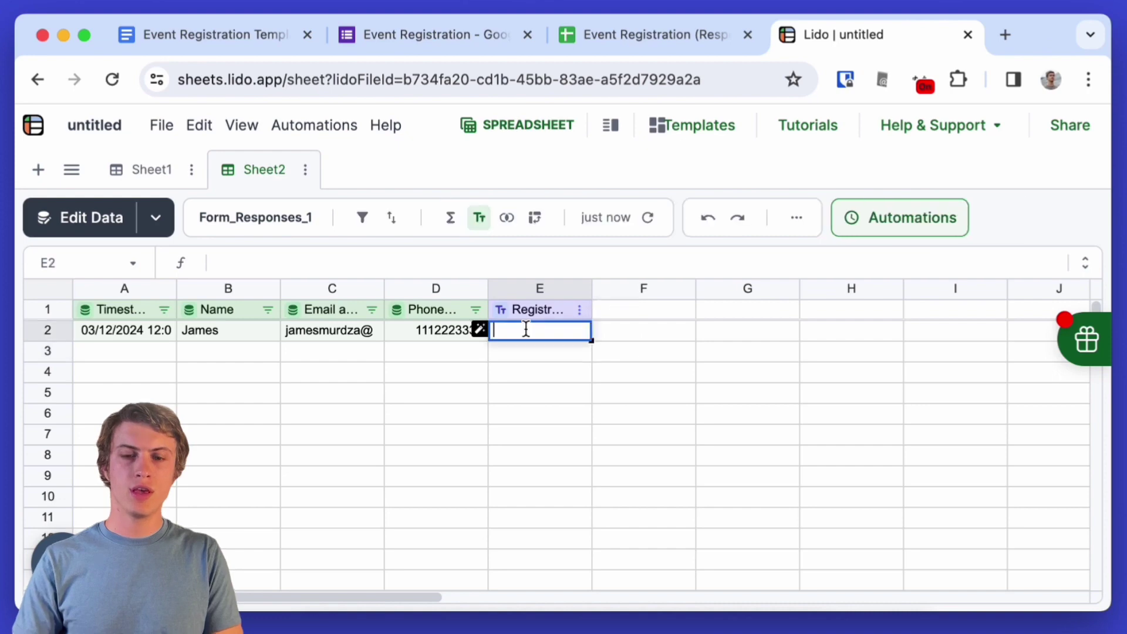
{"action": "type", "text": "=ROW()-1"}
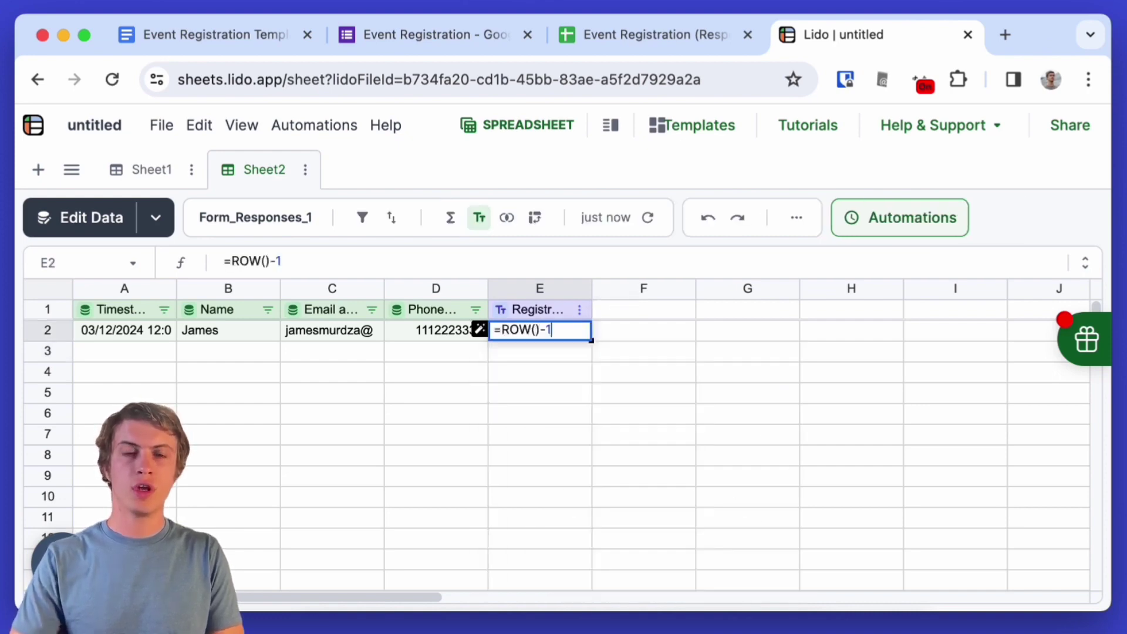
{"action": "key", "text": "Return"}
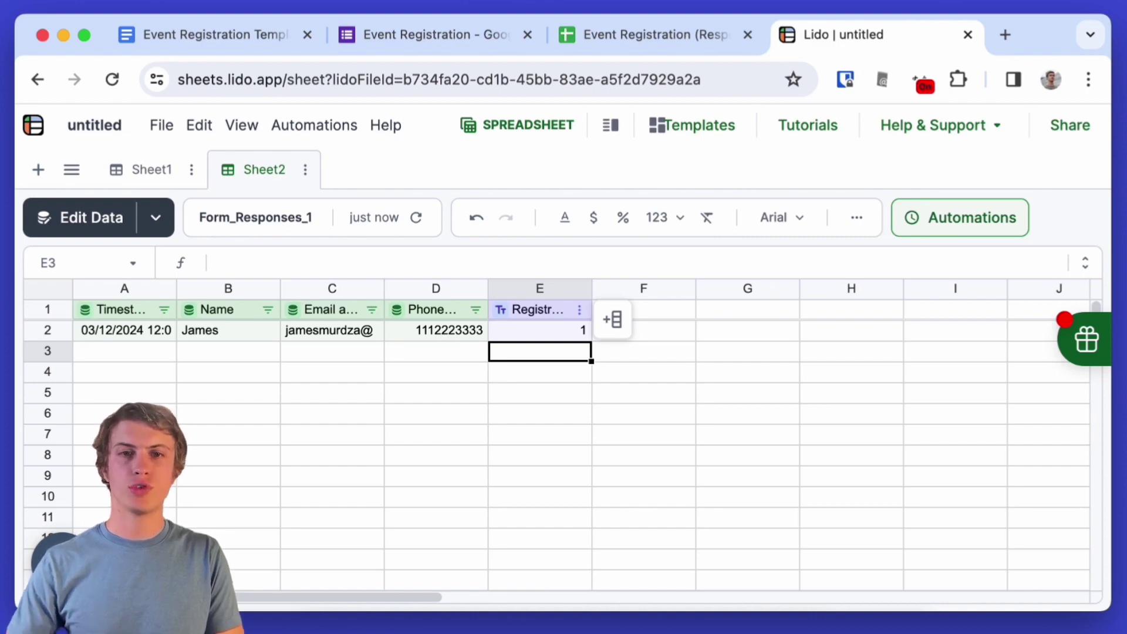
- Insert a computed column F to the right of column E
{"action": "right_click", "coordinate": [643, 313]}
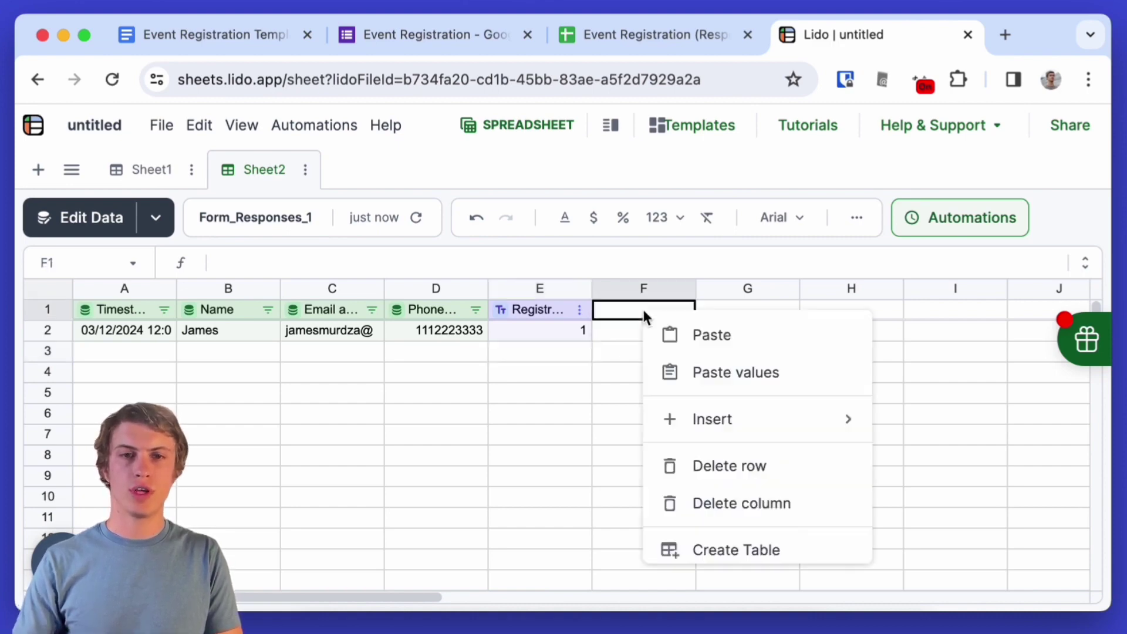
{"action": "mouse_move", "coordinate": [709, 419]}
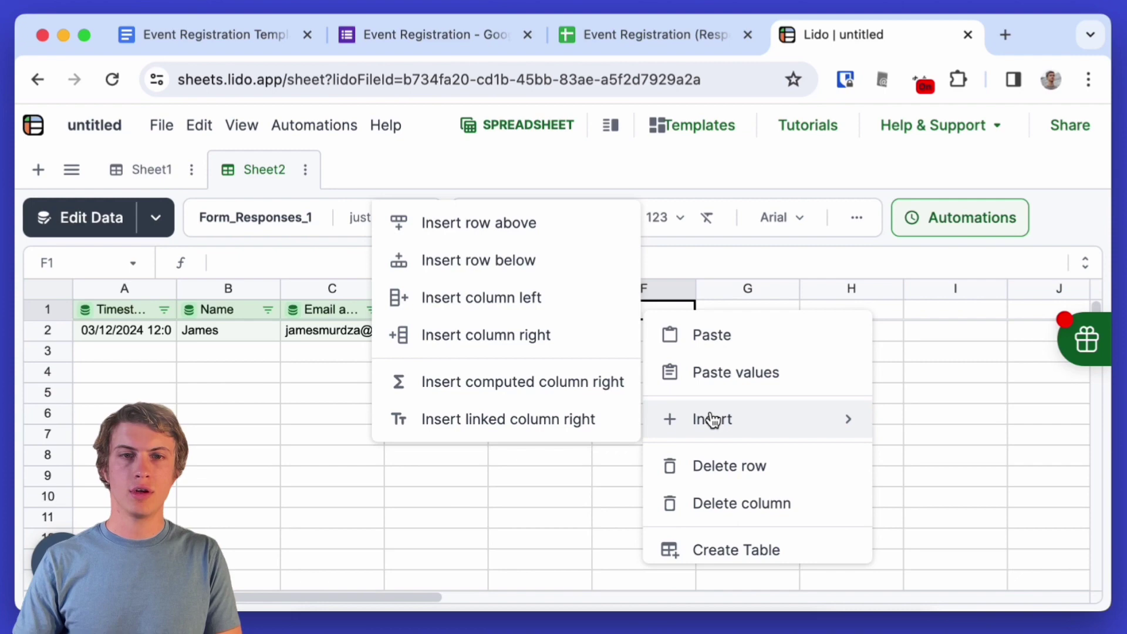
{"action": "left_click", "coordinate": [551, 393]}
- Start a CREATEPDF formula in F2 with the Drive credential and Event Registration Template Fancy doc
{"action": "left_click", "coordinate": [637, 336]}
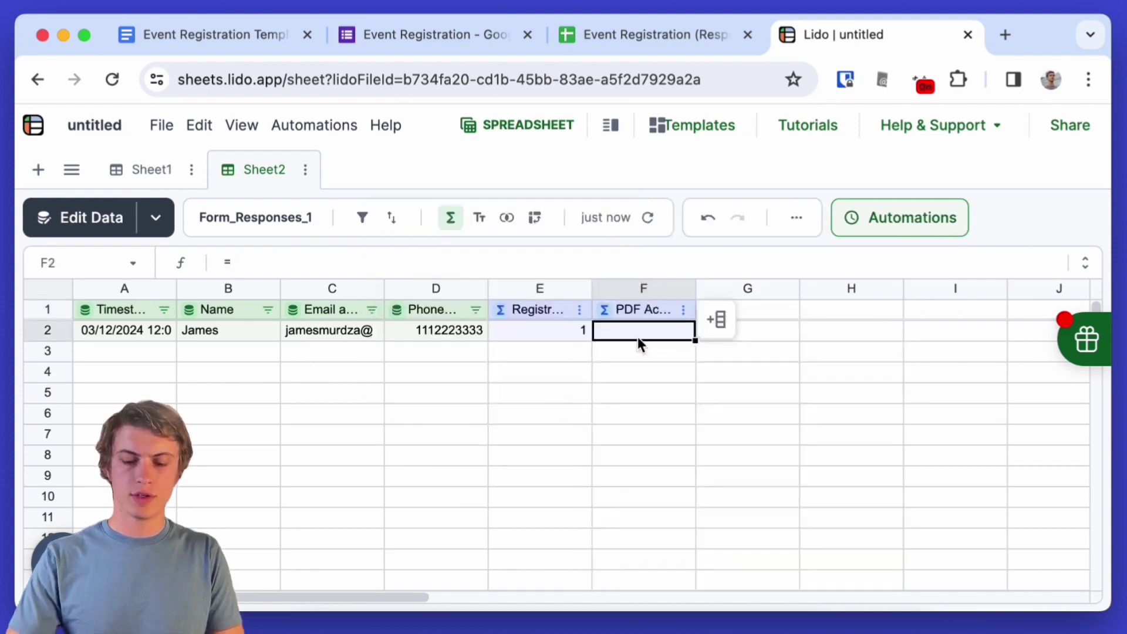
{"action": "type", "text": "=CREAT"}
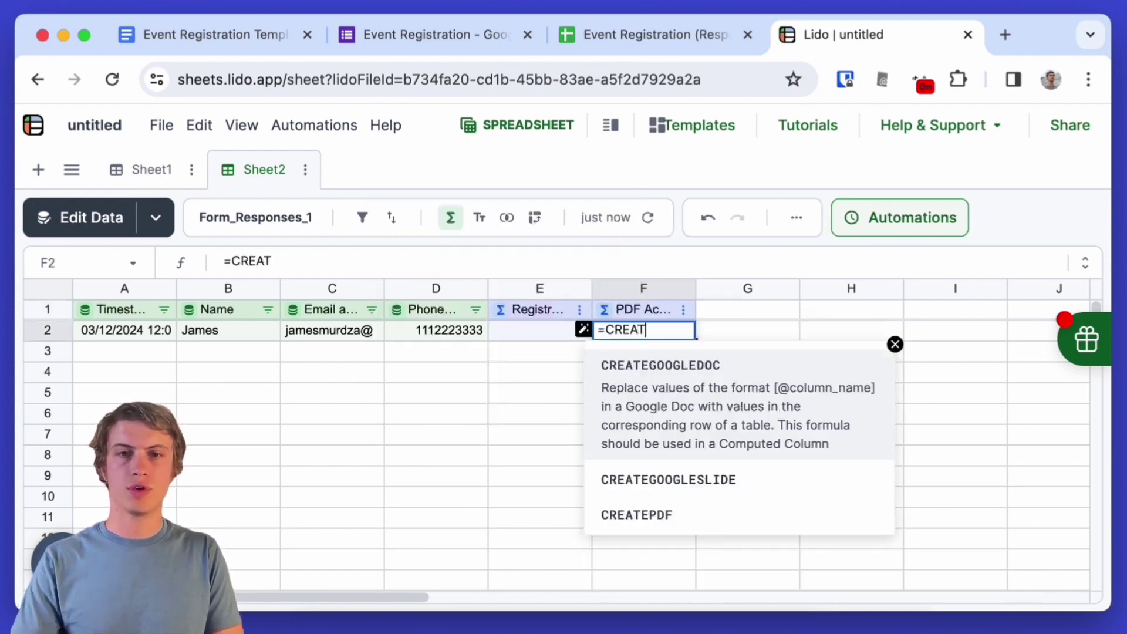
{"action": "left_click", "coordinate": [669, 518]}
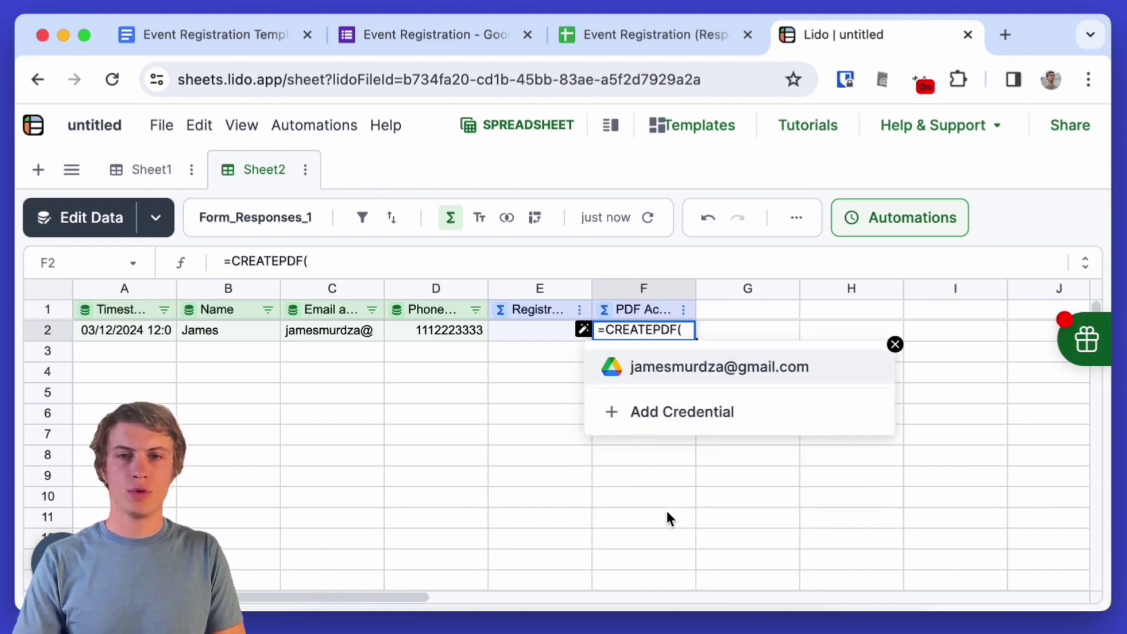
{"action": "left_click", "coordinate": [689, 368]}
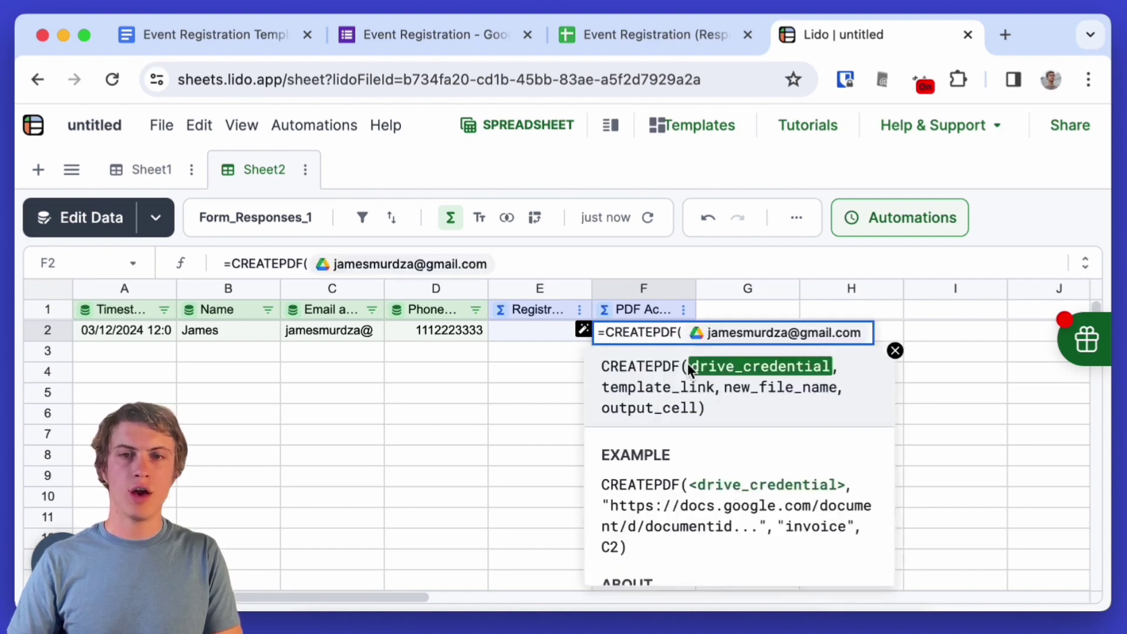
{"action": "type", "text": ","}
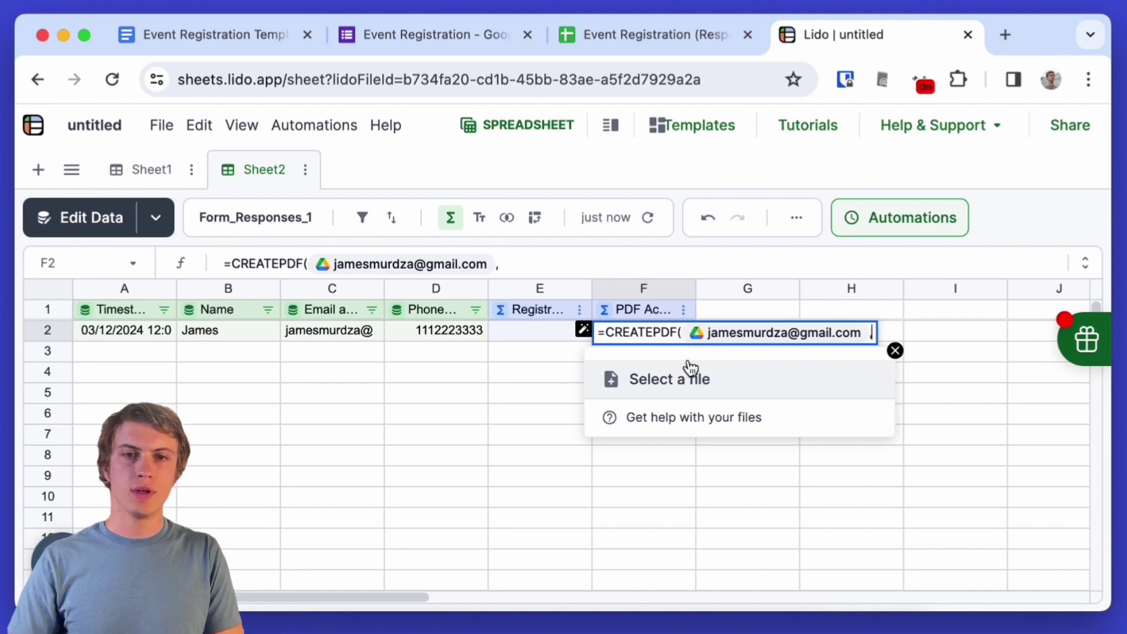
{"action": "left_click", "coordinate": [683, 382]}
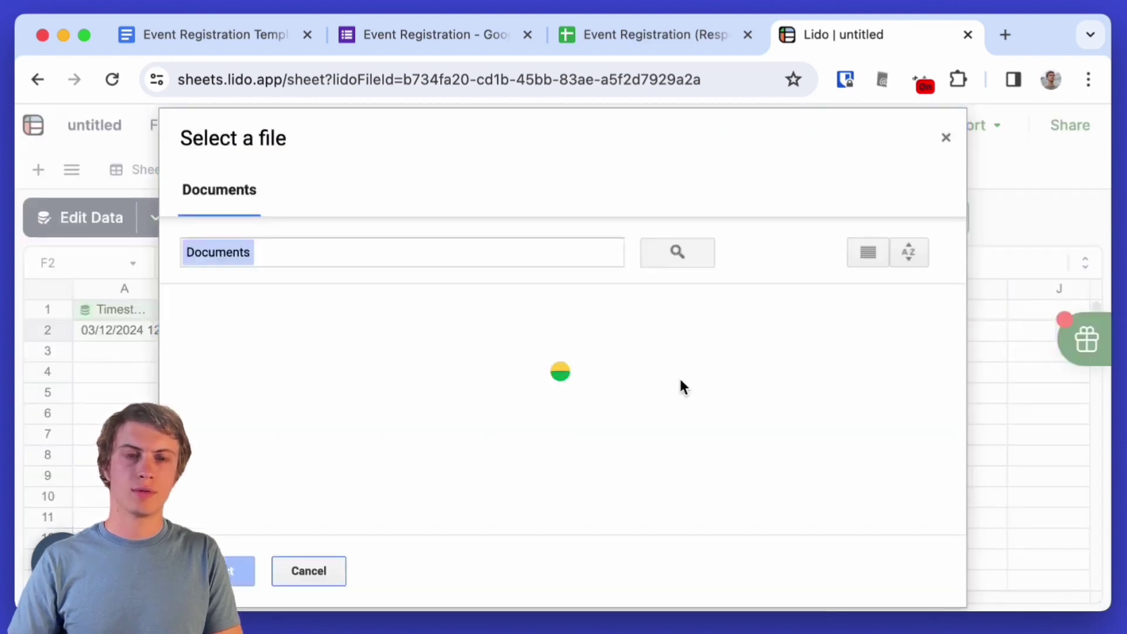
{"action": "type", "text": "event regi"}
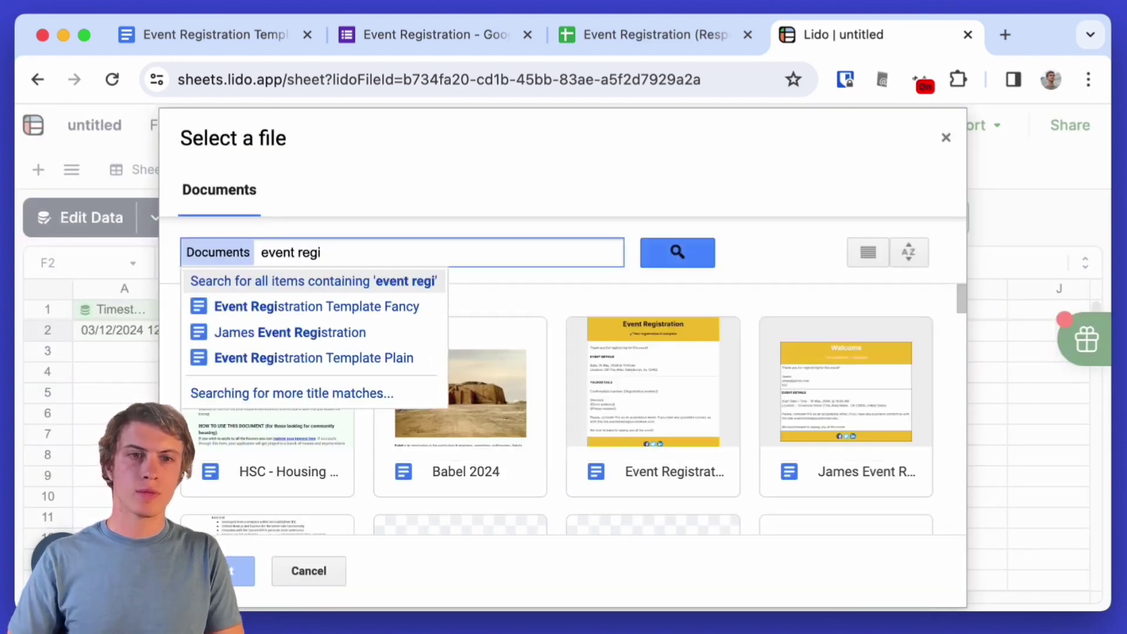
{"action": "left_click", "coordinate": [392, 308]}
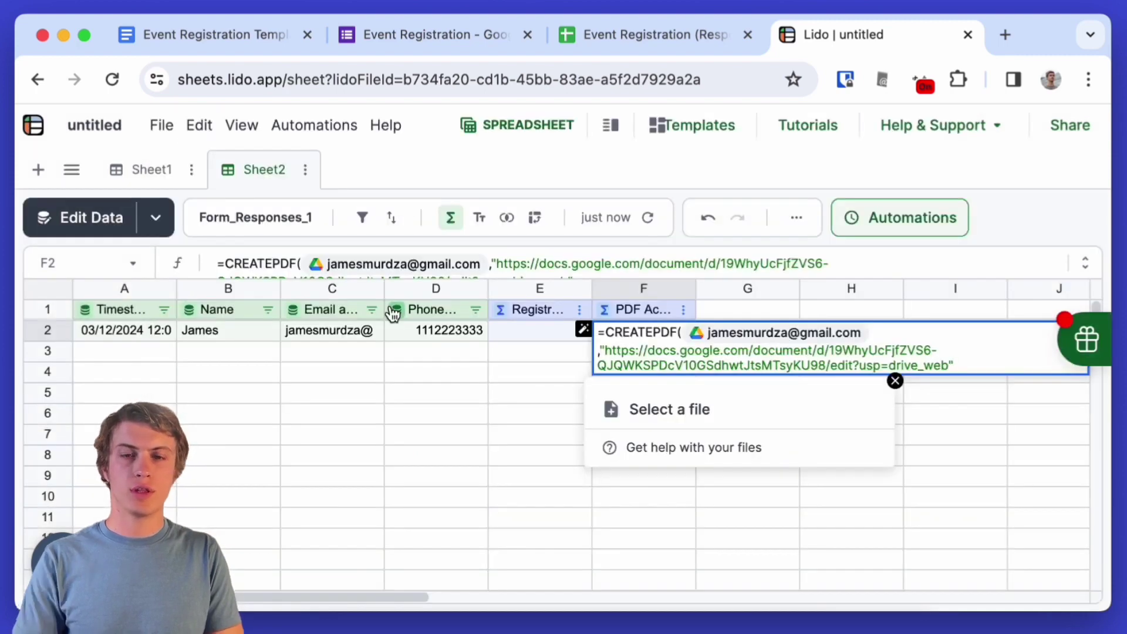
{"action": "type", "text": ","}
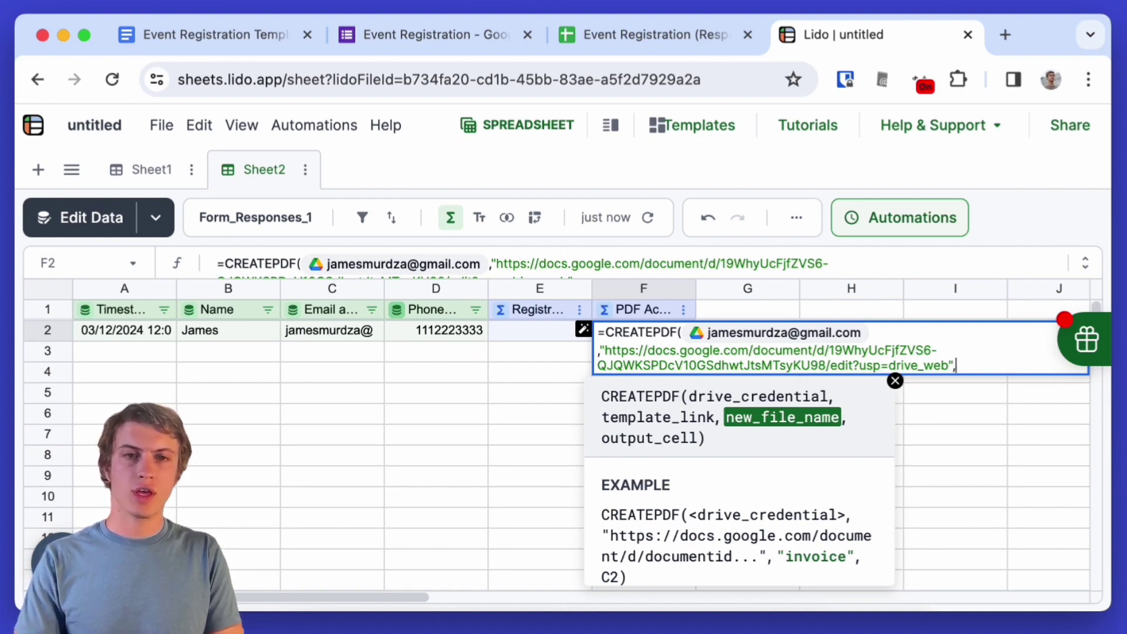
{"action": "type", "text": "\"Event Registration"}
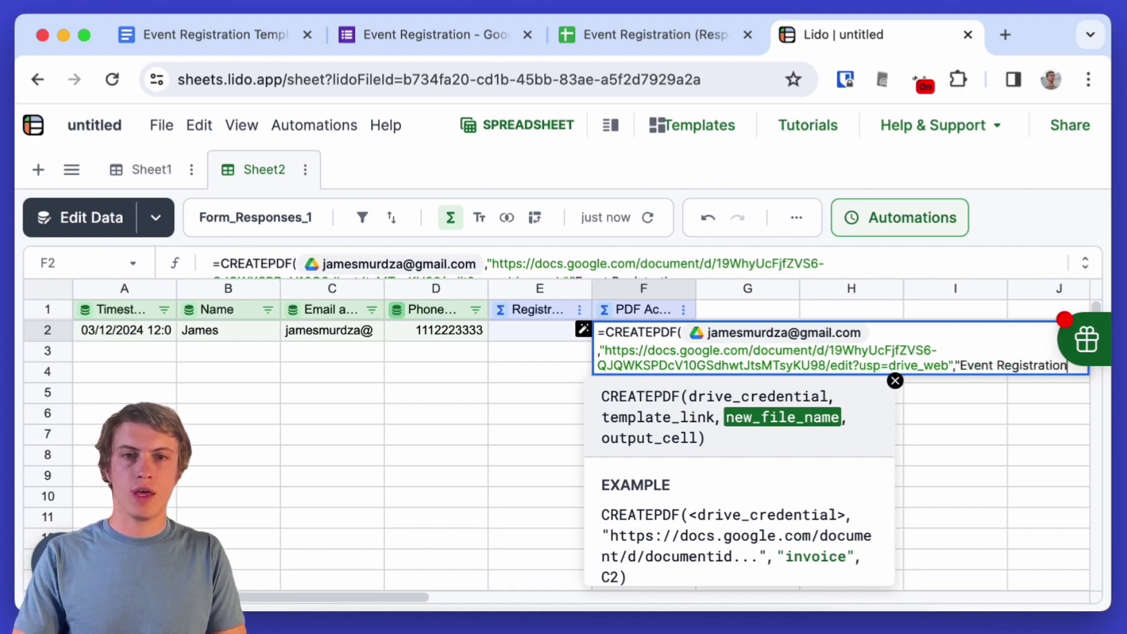
{"action": "type", "text": " [@Re"}
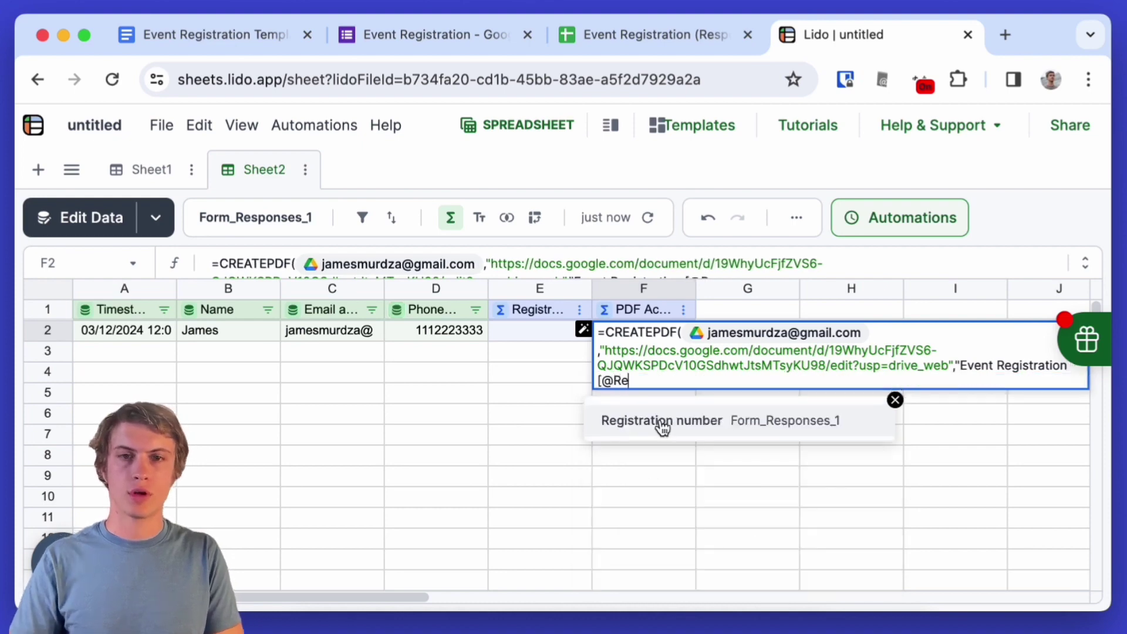
{"action": "left_click", "coordinate": [661, 420]}
{"action": "type", "text": "\""}
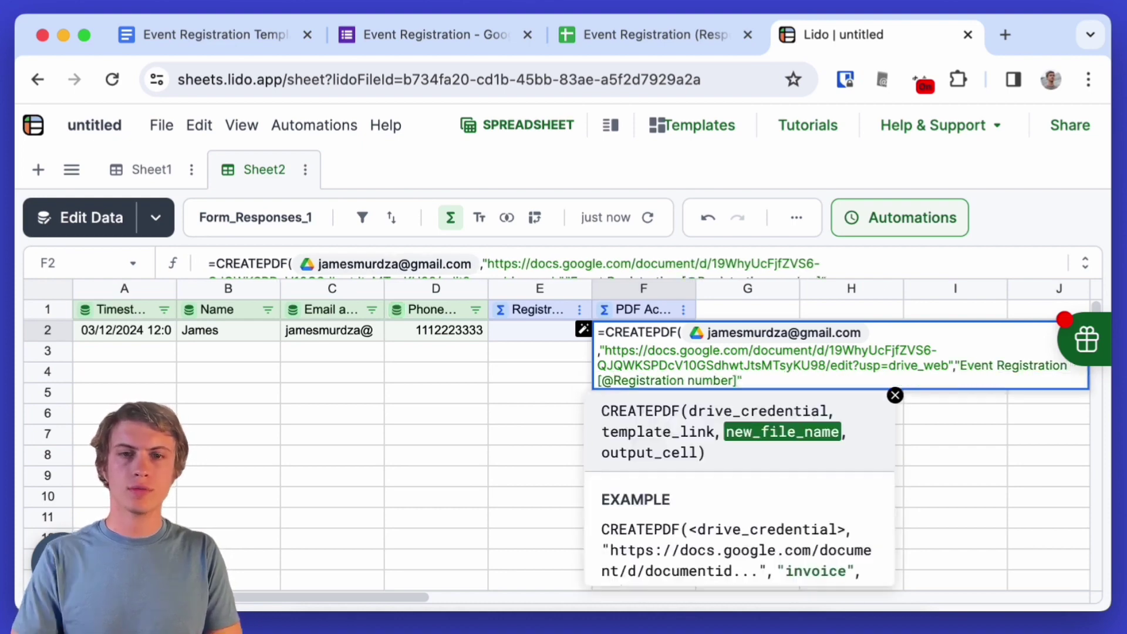
{"action": "type", "text": ","}
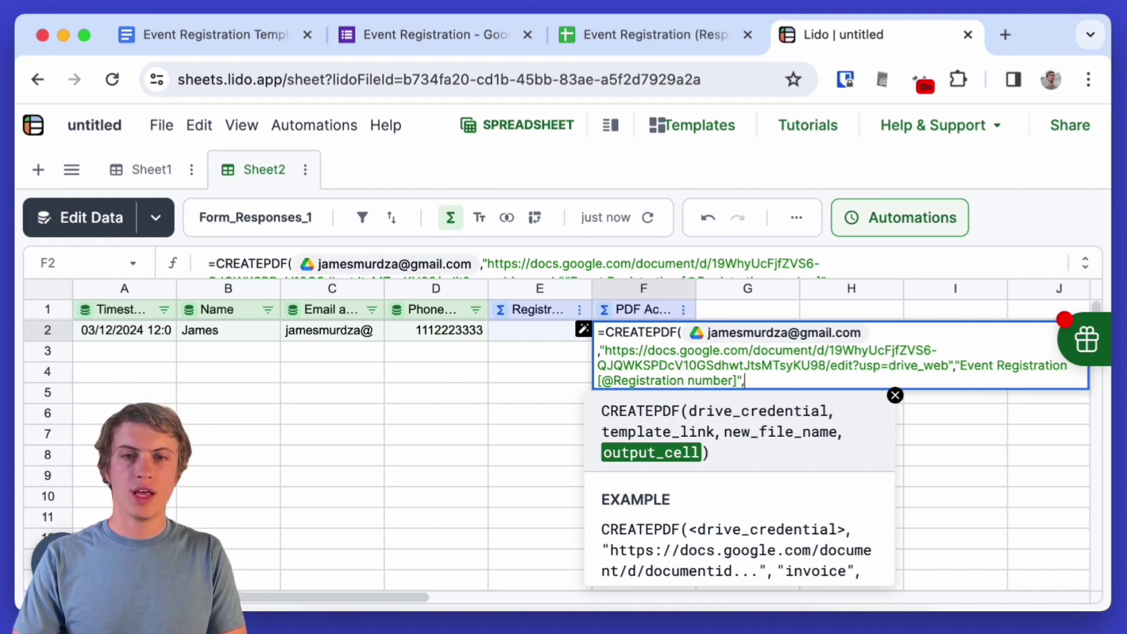
{"action": "type", "text": "G2)"}
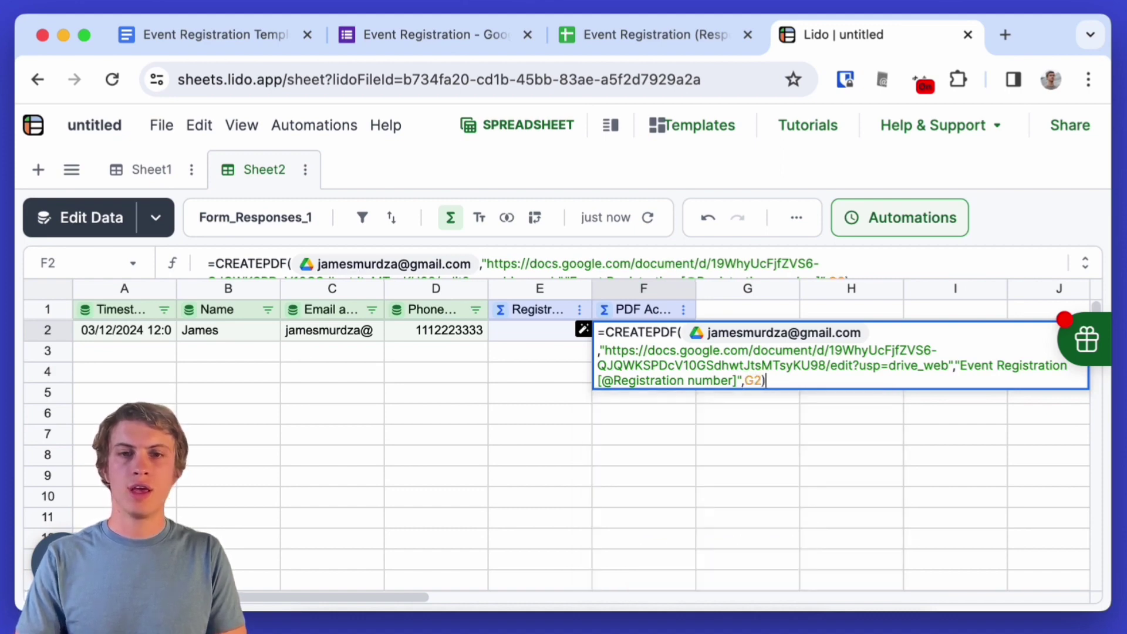
{"action": "key", "text": "Return"}
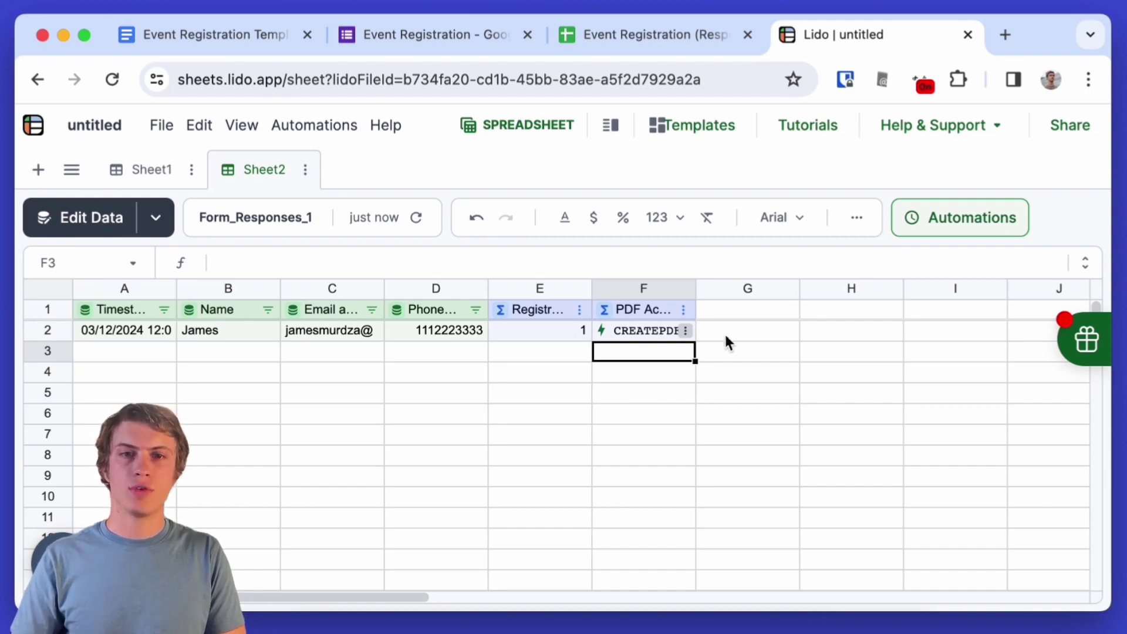
- Insert a linked column G keyed on Timestamp and name it 'PDF Status'
{"action": "left_click", "coordinate": [727, 314]}
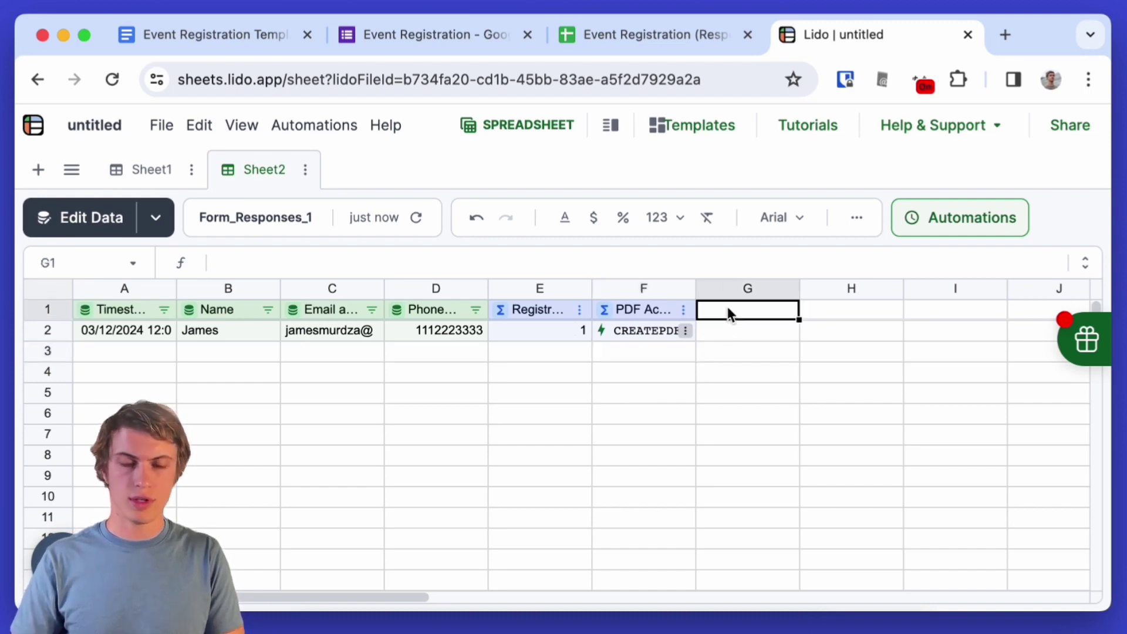
{"action": "right_click", "coordinate": [727, 306]}
{"action": "mouse_move", "coordinate": [766, 428]}
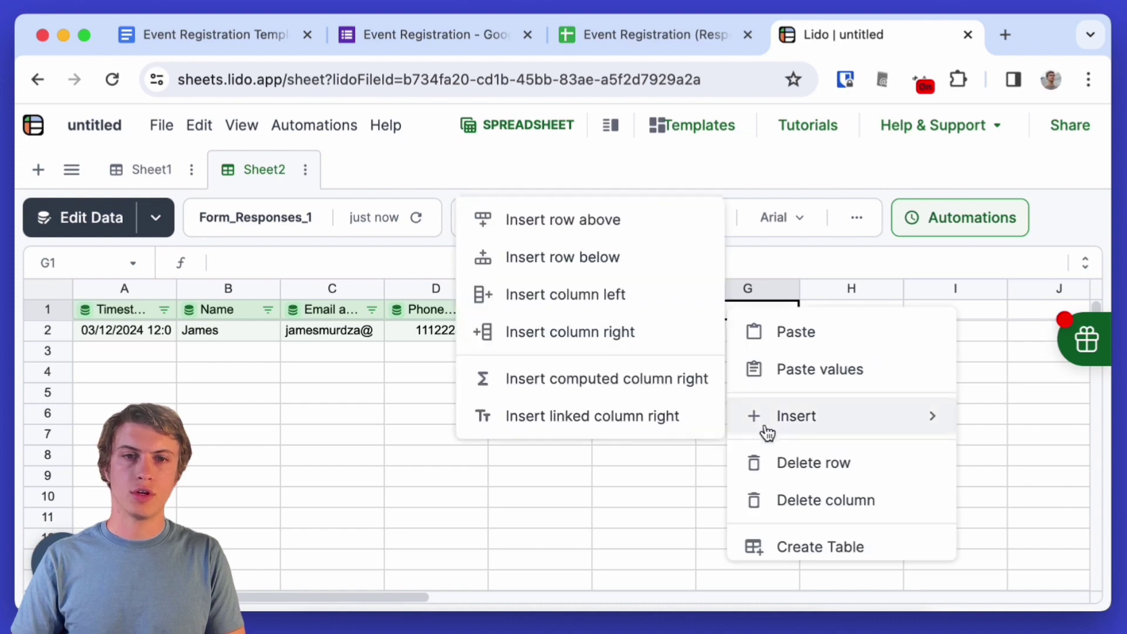
{"action": "left_click", "coordinate": [627, 415]}
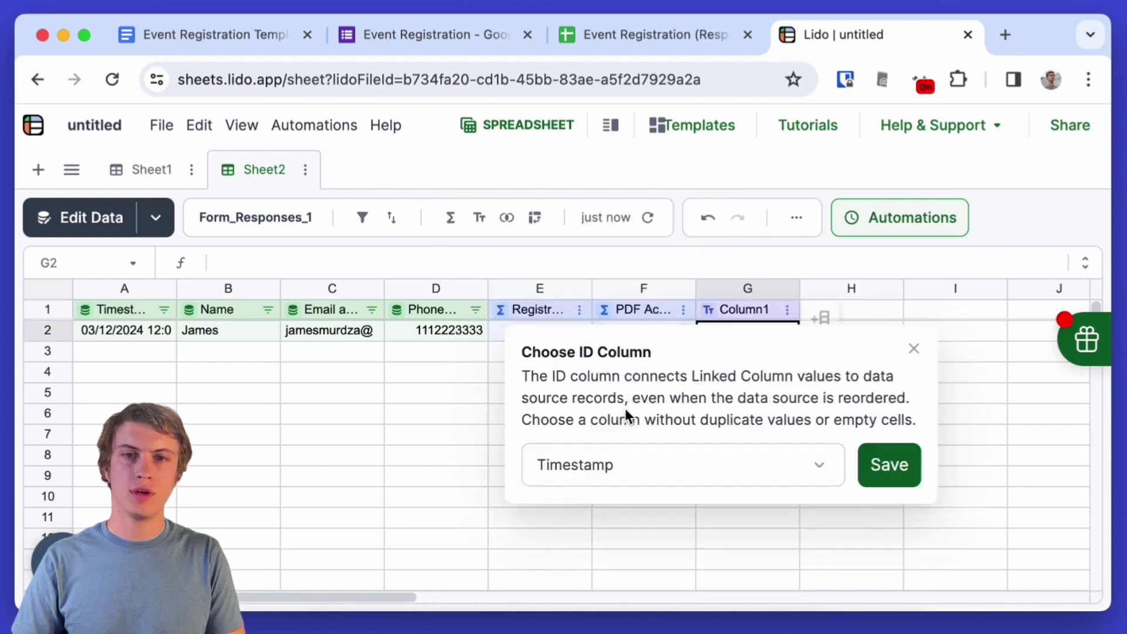
{"action": "left_click", "coordinate": [877, 467]}
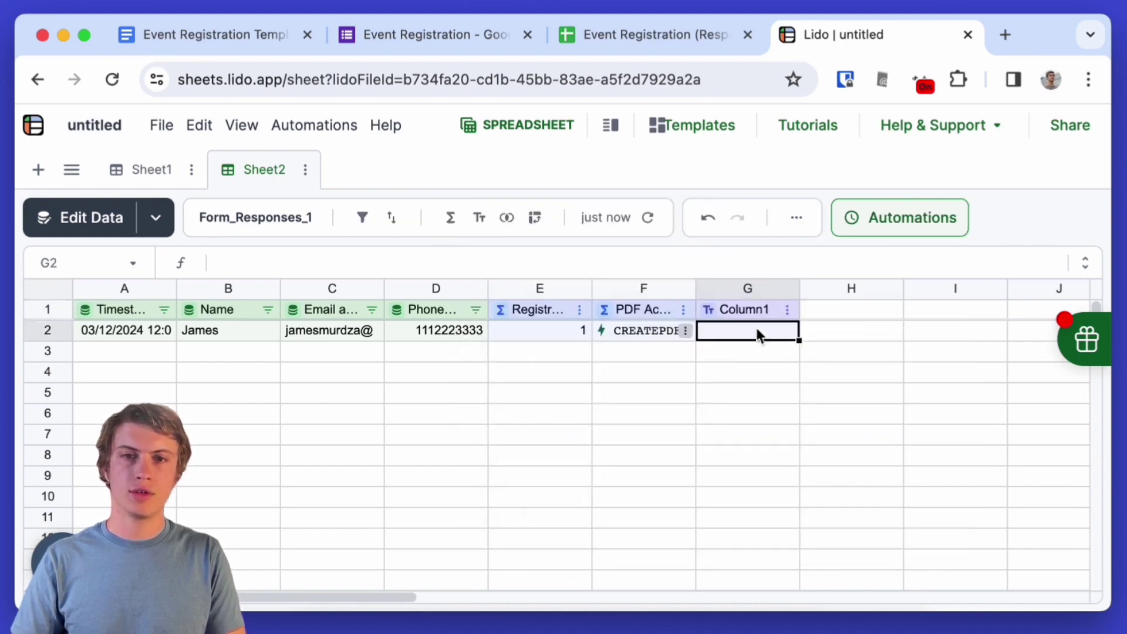
{"action": "double_click", "coordinate": [748, 307]}
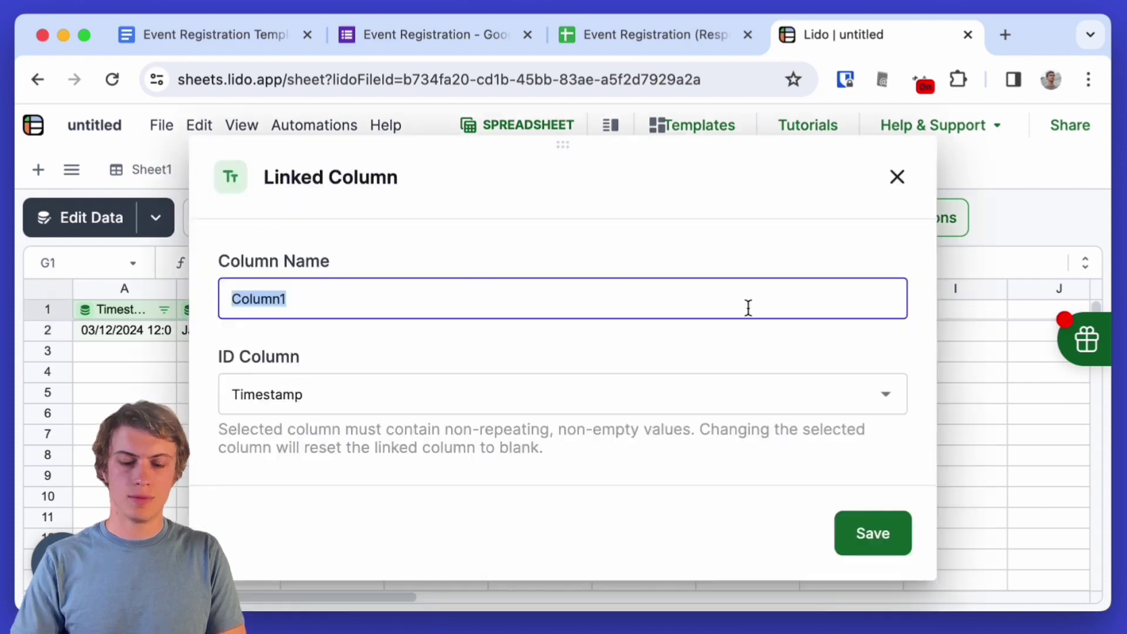
{"action": "type", "text": "PDF Status"}
{"action": "key", "text": "Return"}
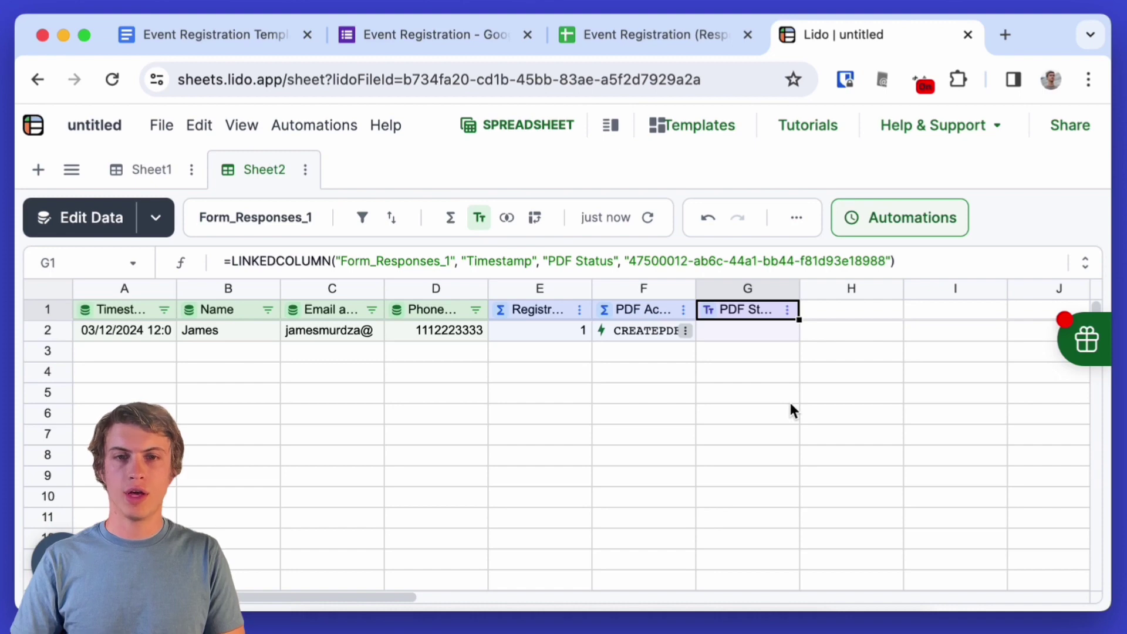
- Run F2's CREATEPDF action to generate the PDF, then select its Drive link in G2
{"action": "right_click", "coordinate": [642, 329]}
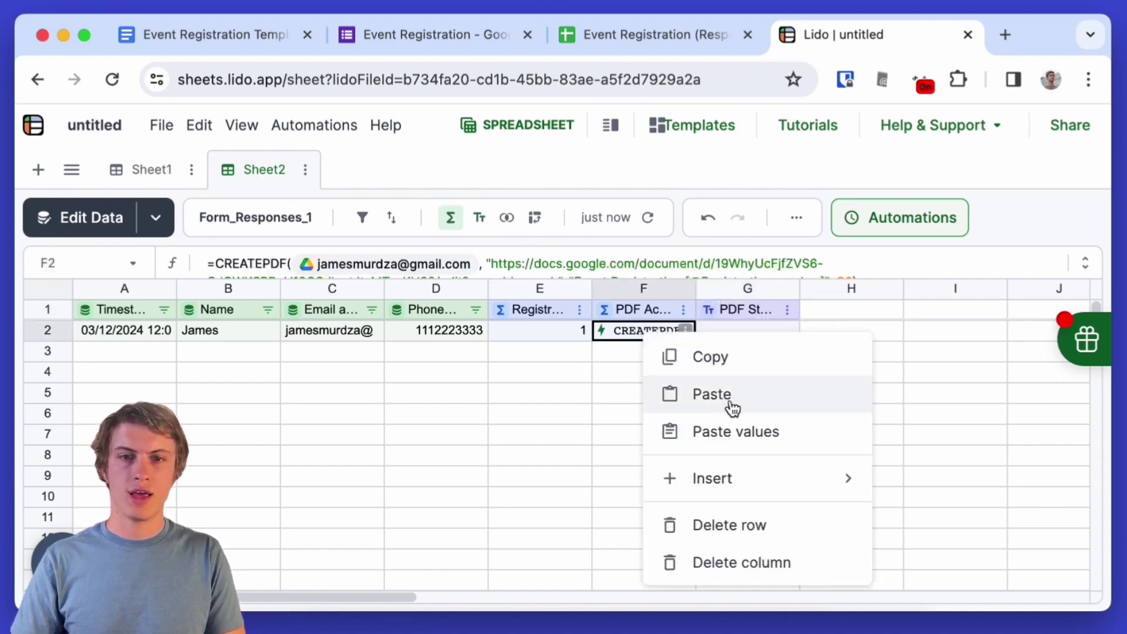
{"action": "scroll", "coordinate": [732, 407], "scroll_direction": "up", "scroll_amount": 3}
{"action": "scroll", "coordinate": [732, 406], "scroll_direction": "up", "scroll_amount": 1}
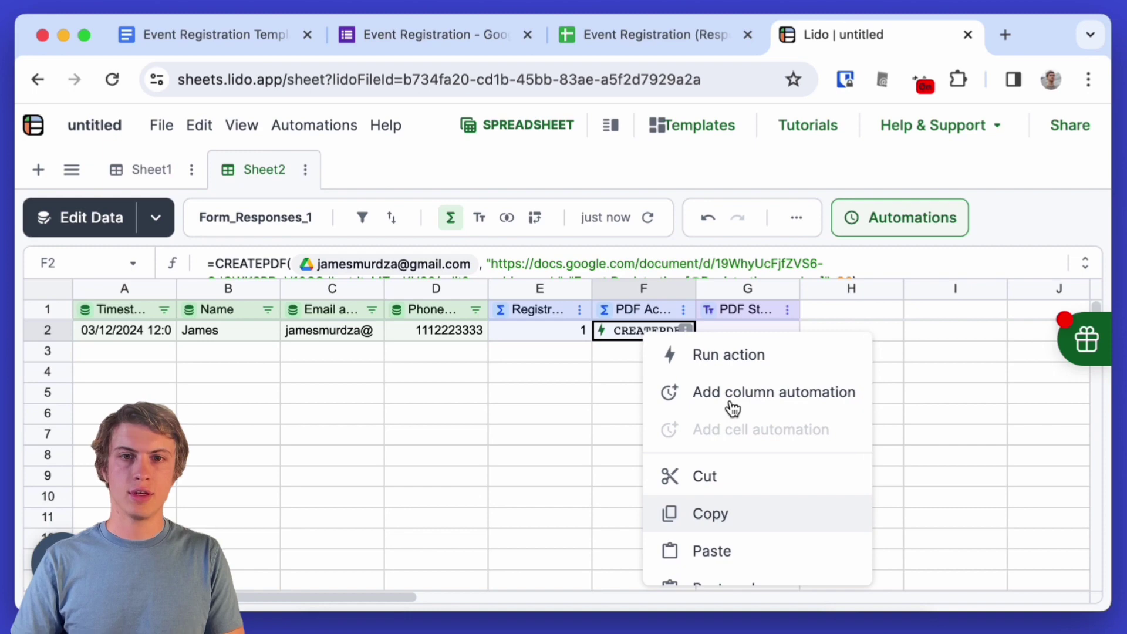
{"action": "left_click", "coordinate": [729, 356]}
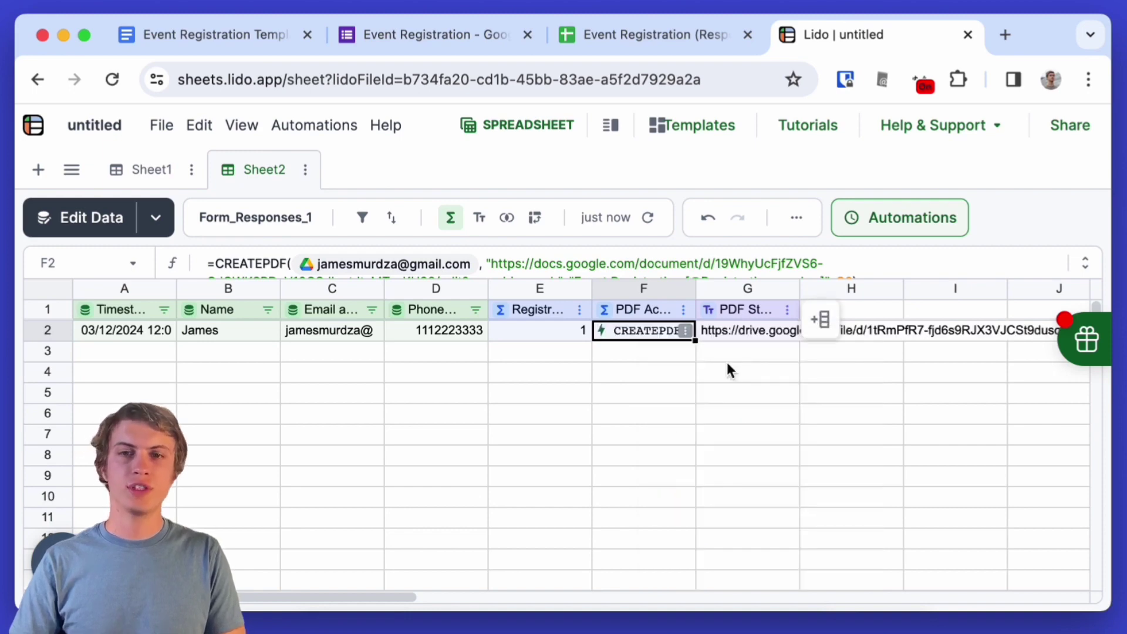
{"action": "left_click", "coordinate": [735, 330]}
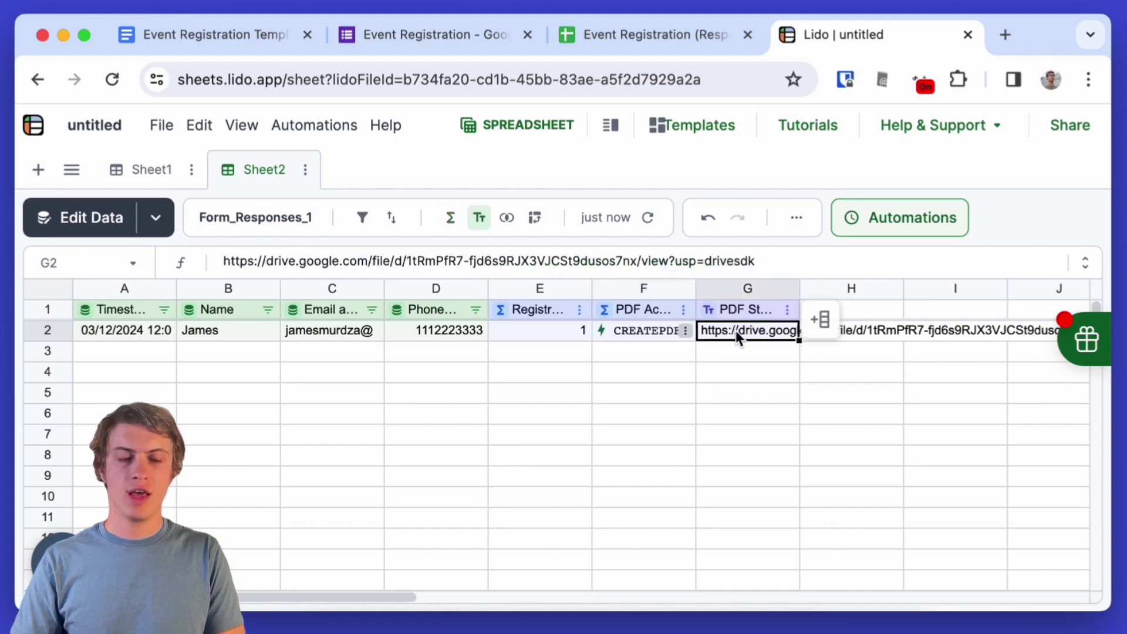
{"action": "key", "text": "super+t"}
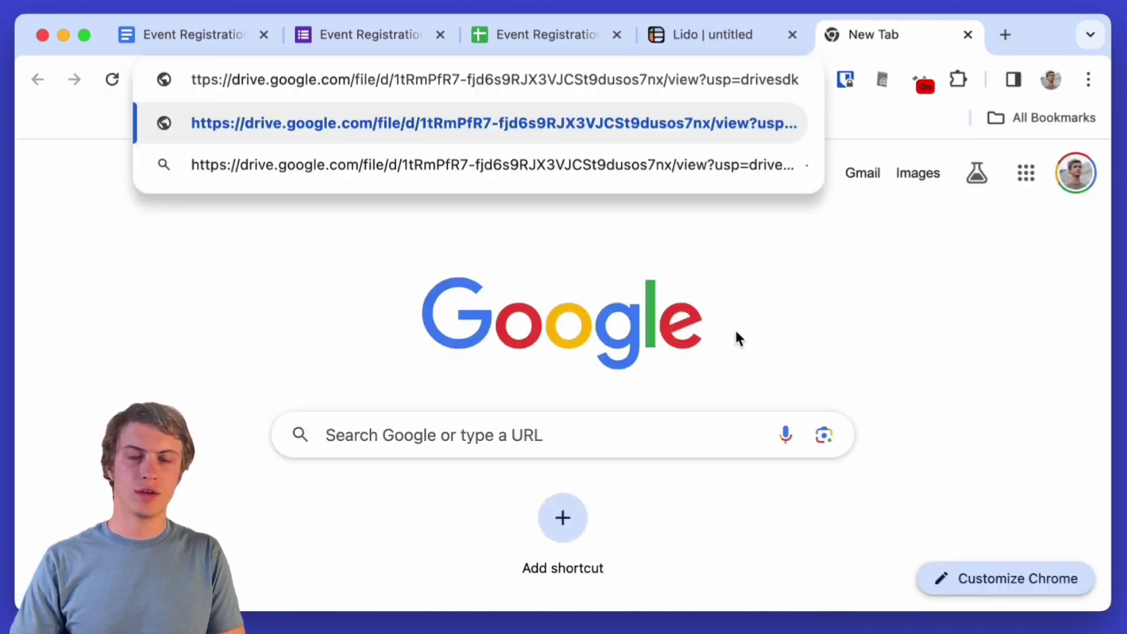
{"action": "key", "text": "Return"}
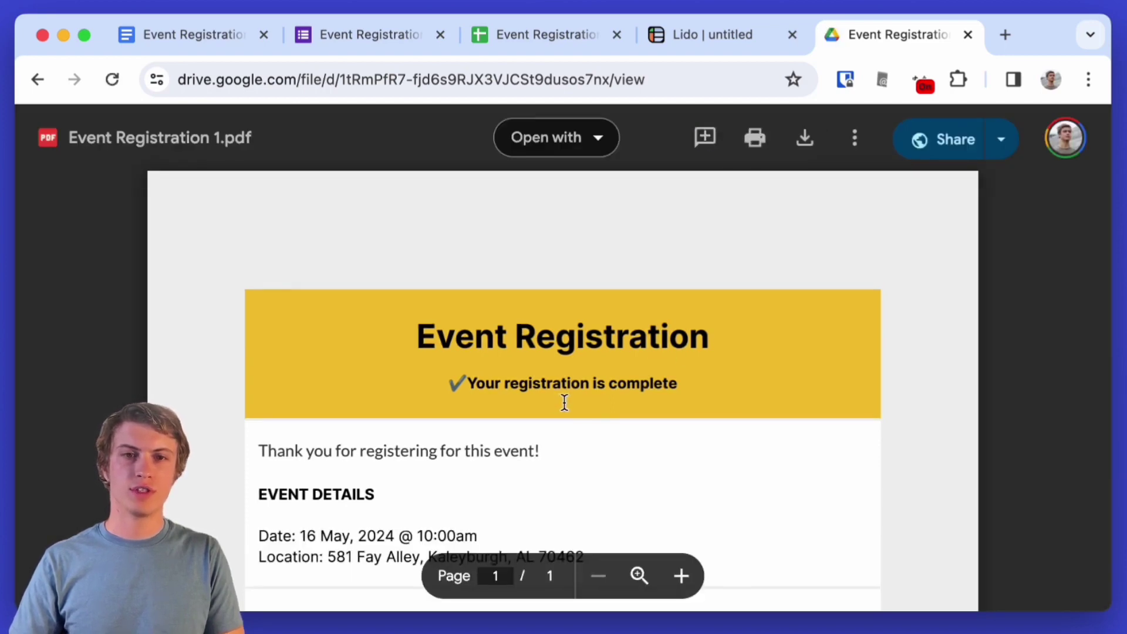
{"action": "scroll", "coordinate": [563, 402], "scroll_direction": "down", "scroll_amount": 1}
{"action": "scroll", "coordinate": [564, 402], "scroll_direction": "down", "scroll_amount": 5}
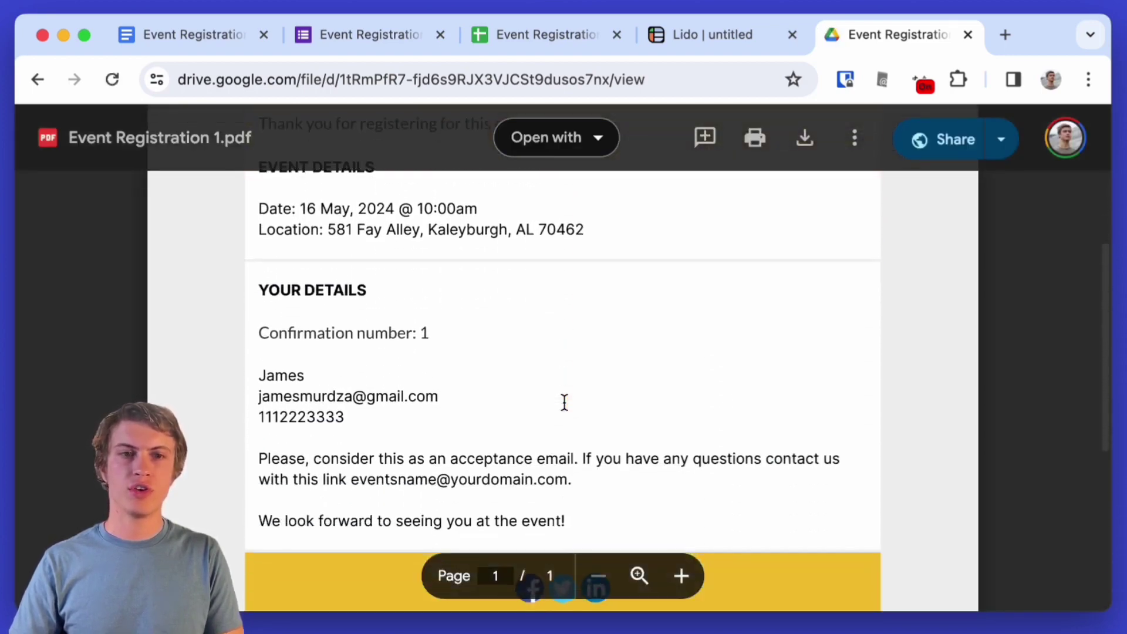
{"action": "triple_click", "coordinate": [301, 340]}
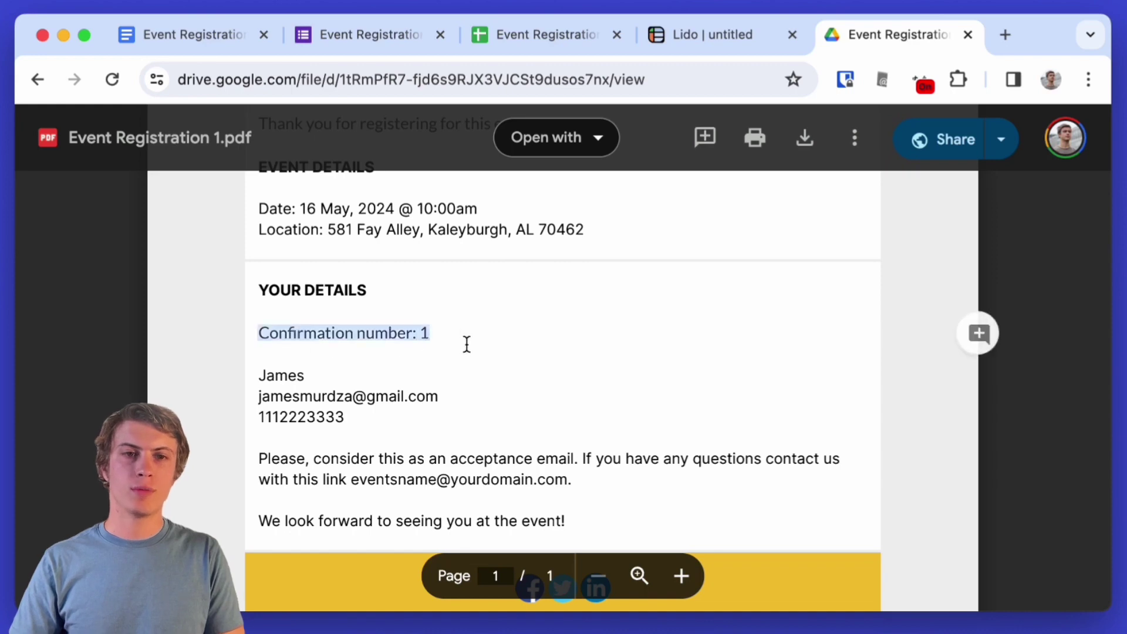
{"action": "left_click_drag", "start_coordinate": [258, 376], "coordinate": [355, 415]}
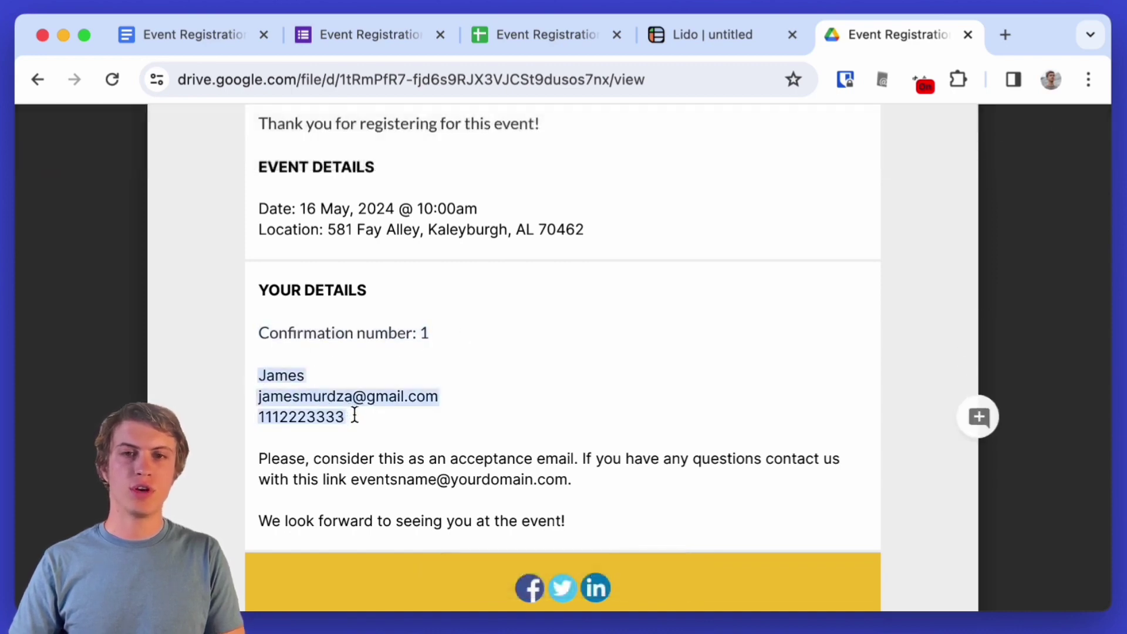
{"action": "key", "text": "super+w"}
{"action": "left_click", "coordinate": [218, 34]}
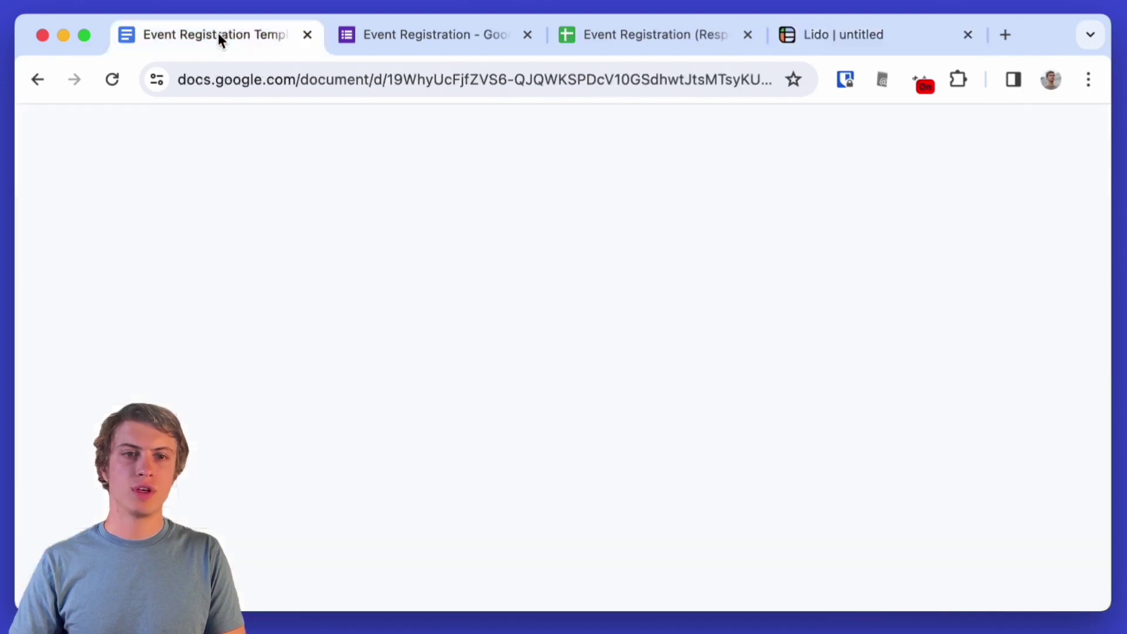
{"action": "left_click_drag", "start_coordinate": [274, 397], "coordinate": [202, 397]}
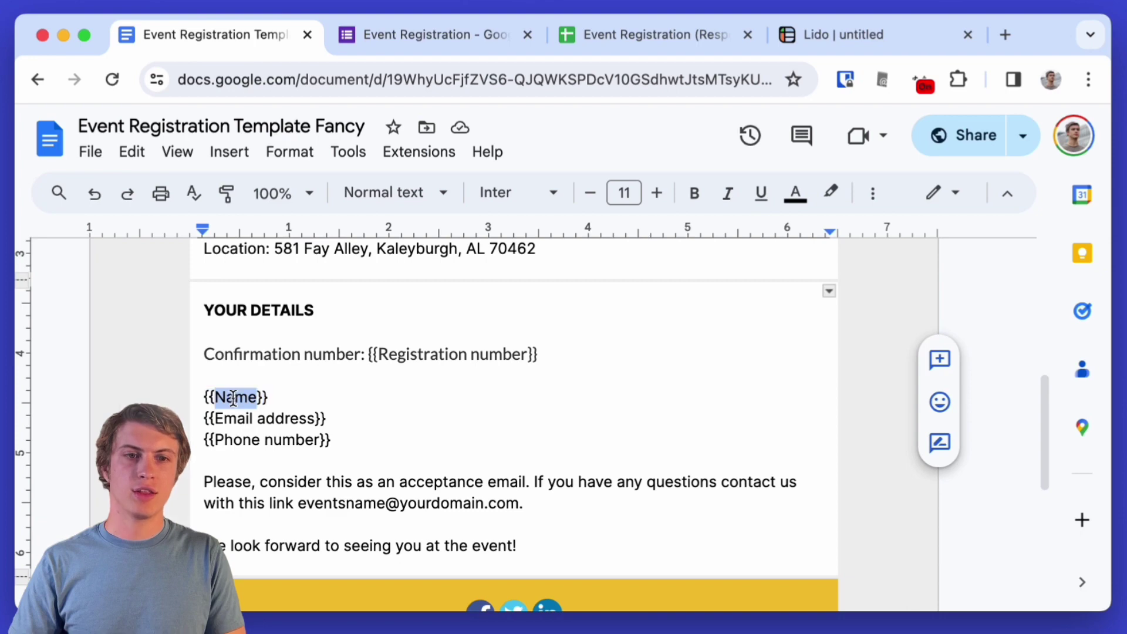
{"action": "left_click", "coordinate": [237, 417]}
{"action": "left_click_drag", "start_coordinate": [237, 417], "coordinate": [315, 418]}
{"action": "left_click", "coordinate": [264, 417]}
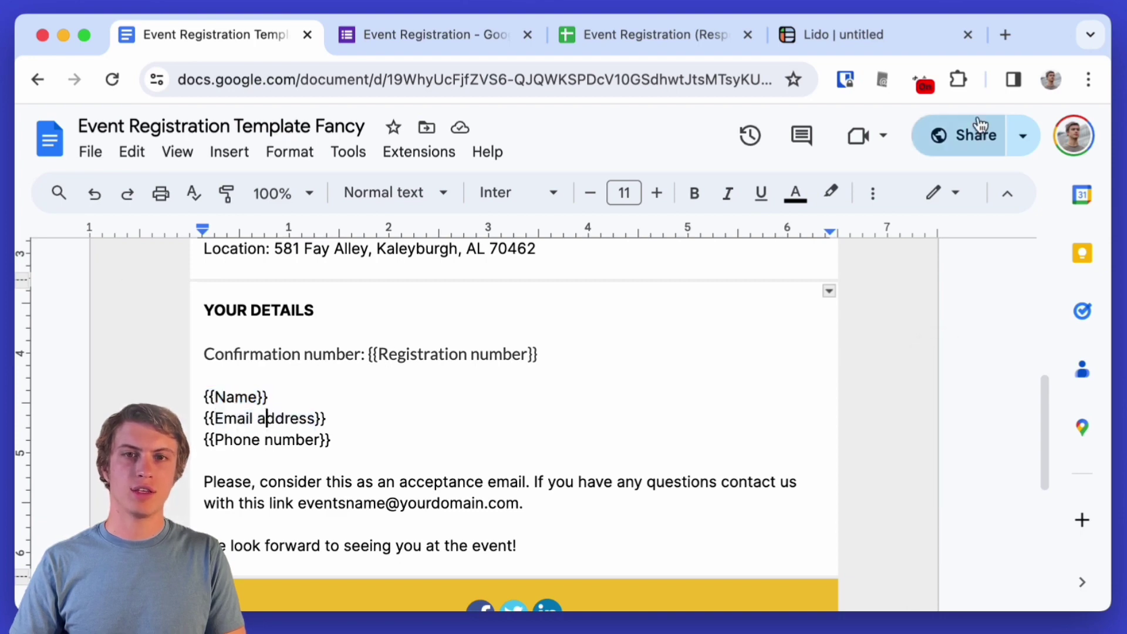
- Back in Lido, copy G2's PDF link and add a computed column H named 'Email Action'
{"action": "left_click", "coordinate": [849, 44]}
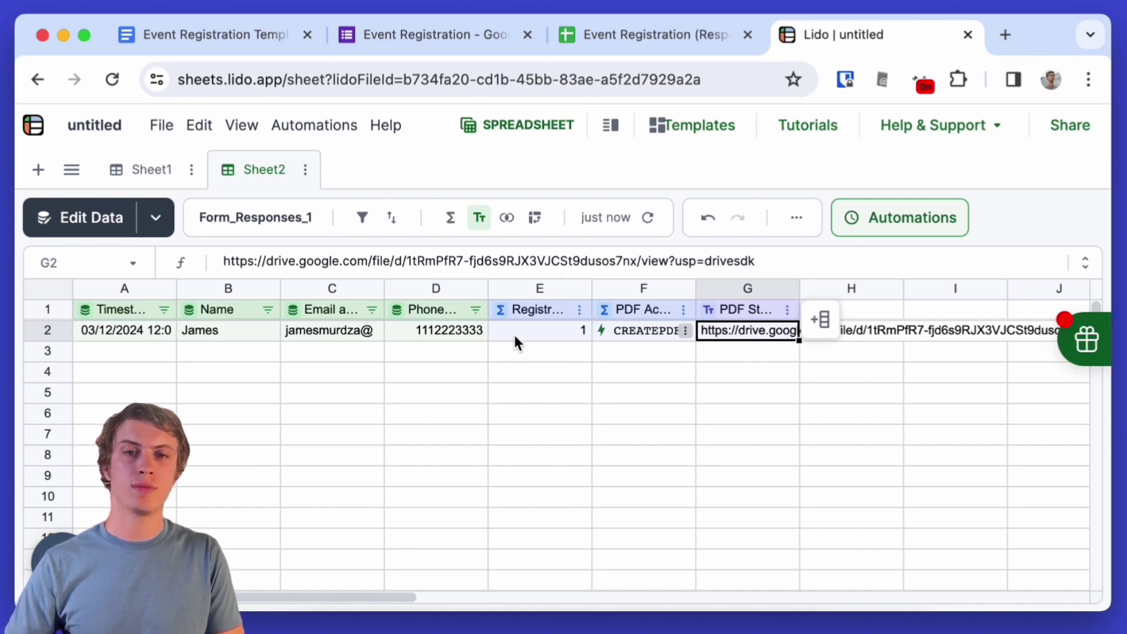
{"action": "key", "text": "cmd+c"}
{"action": "left_click", "coordinate": [861, 304]}
{"action": "right_click", "coordinate": [863, 306]}
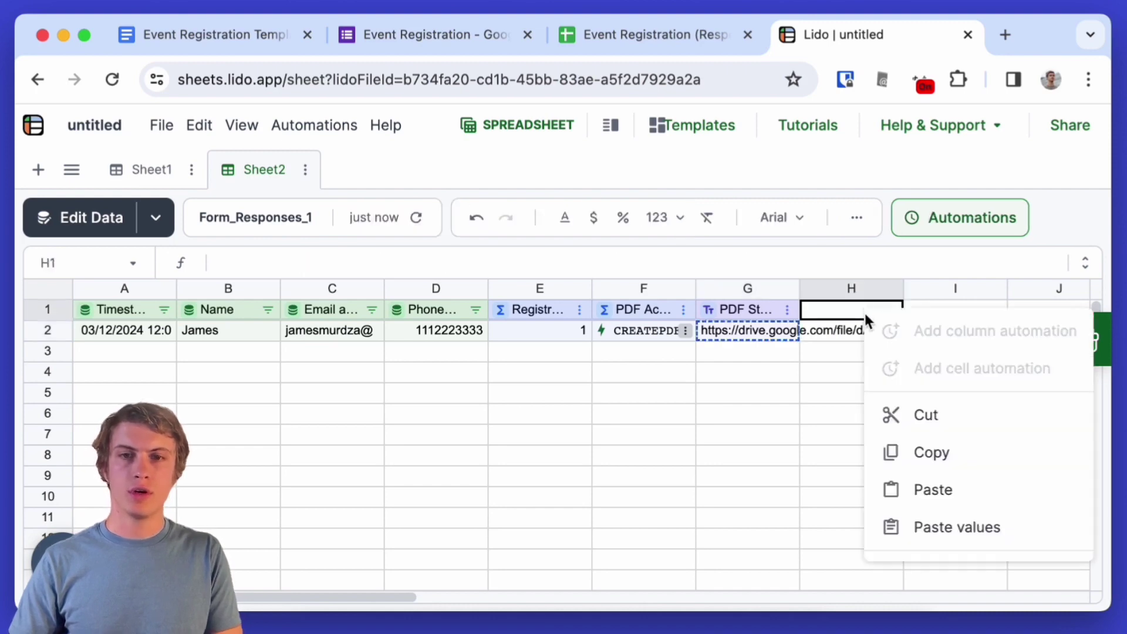
{"action": "scroll", "coordinate": [904, 405], "scroll_direction": "down", "scroll_amount": 3}
{"action": "mouse_move", "coordinate": [903, 404]}
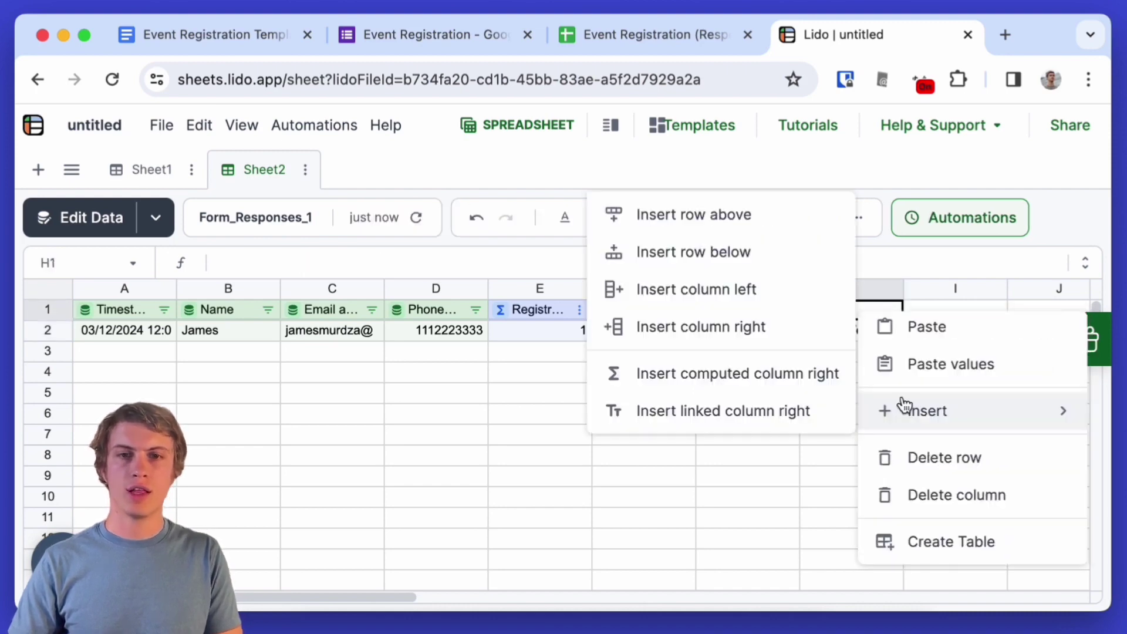
{"action": "left_click", "coordinate": [772, 378]}
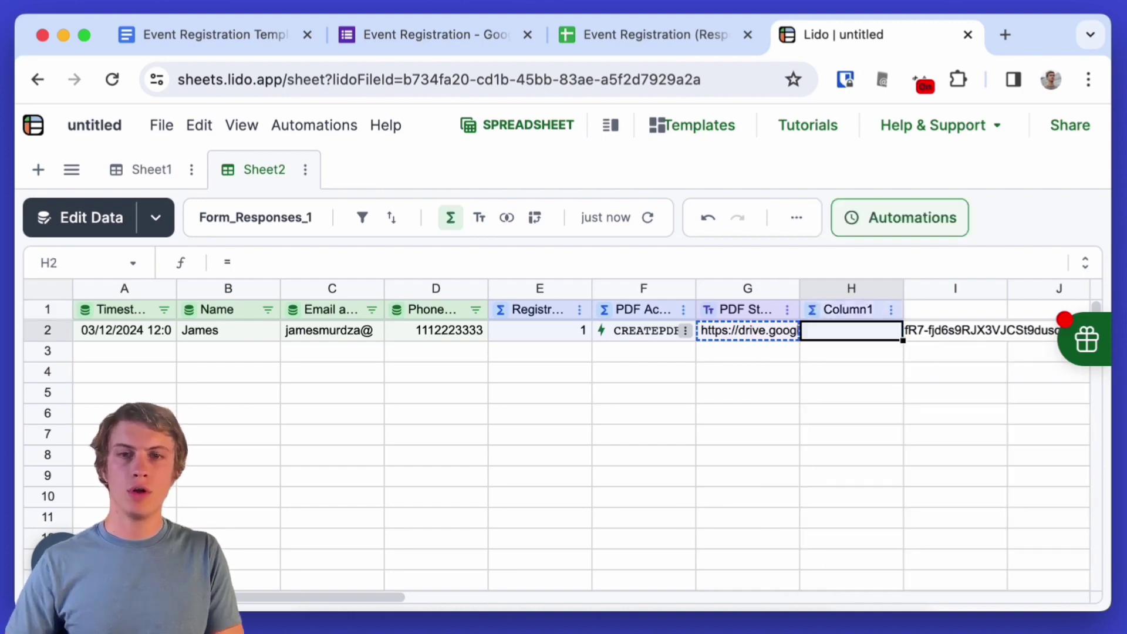
{"action": "left_click", "coordinate": [841, 310]}
{"action": "type", "text": "Email Action"}
{"action": "key", "text": "Return"}
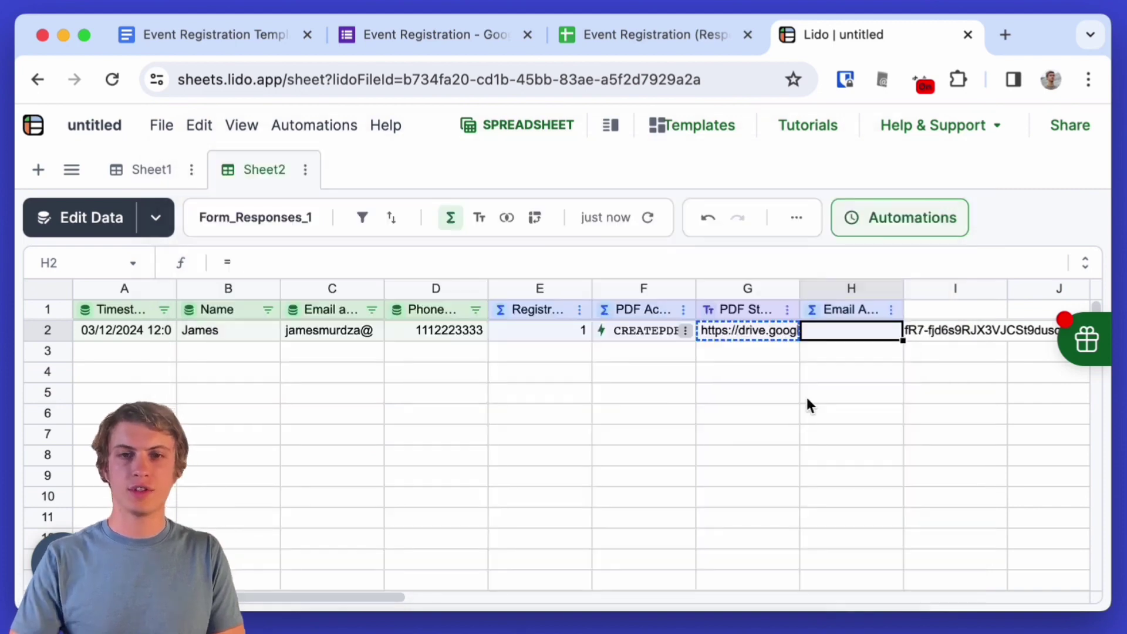
- Start a SENDGMAIL formula in H2 using the Gmail credential and C2 as recipient
{"action": "type", "text": "=SEN"}
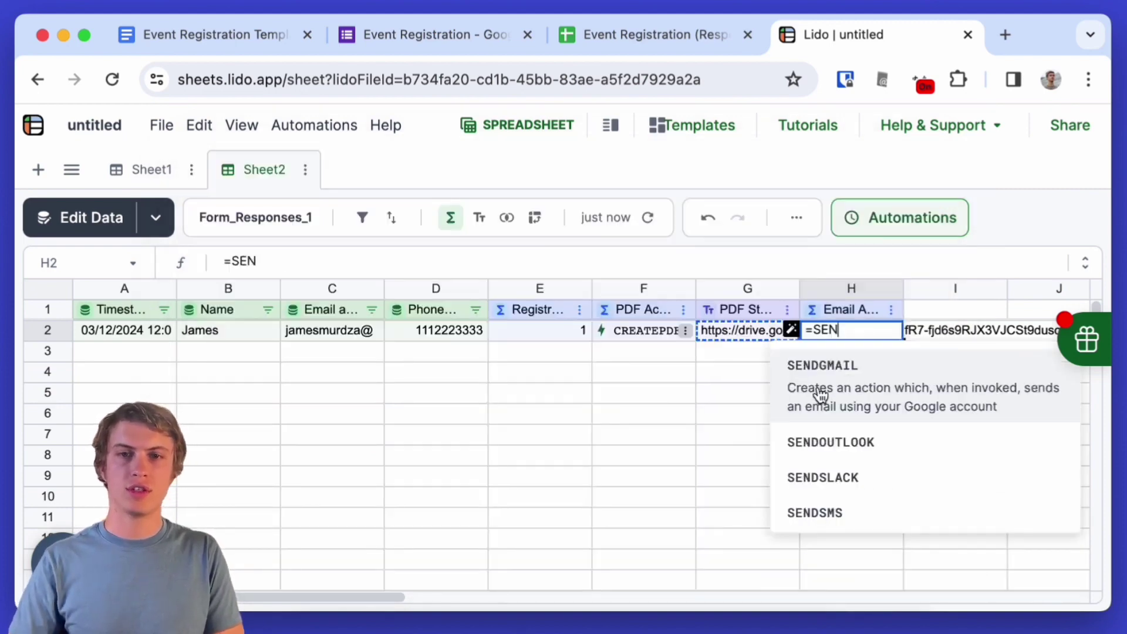
{"action": "left_click", "coordinate": [816, 387]}
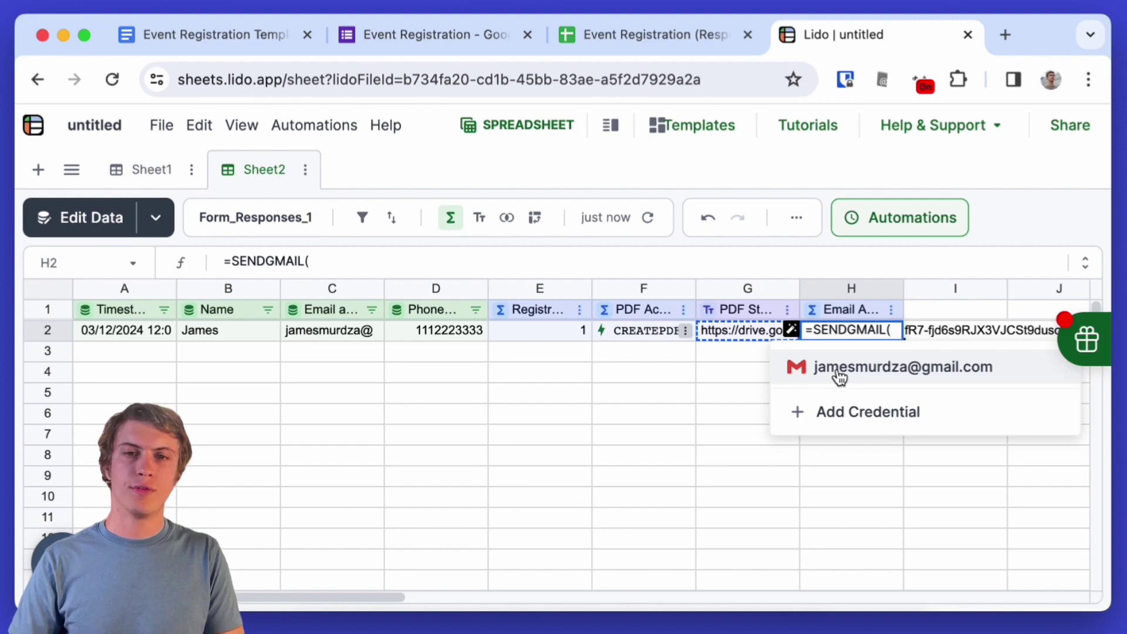
{"action": "left_click", "coordinate": [838, 372]}
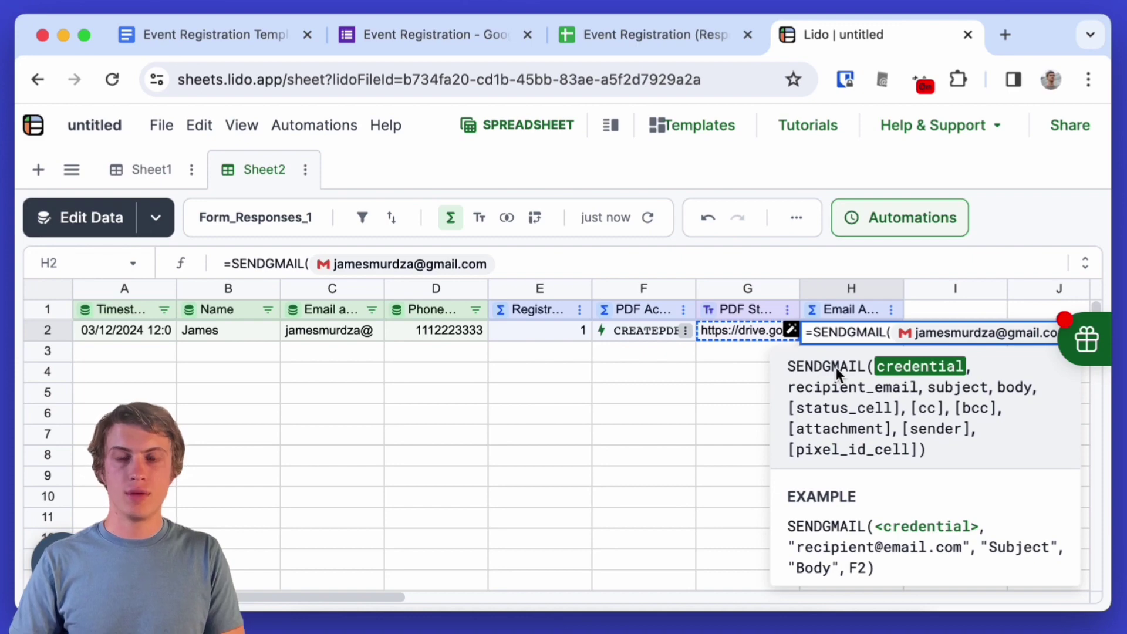
{"action": "type", "text": ","}
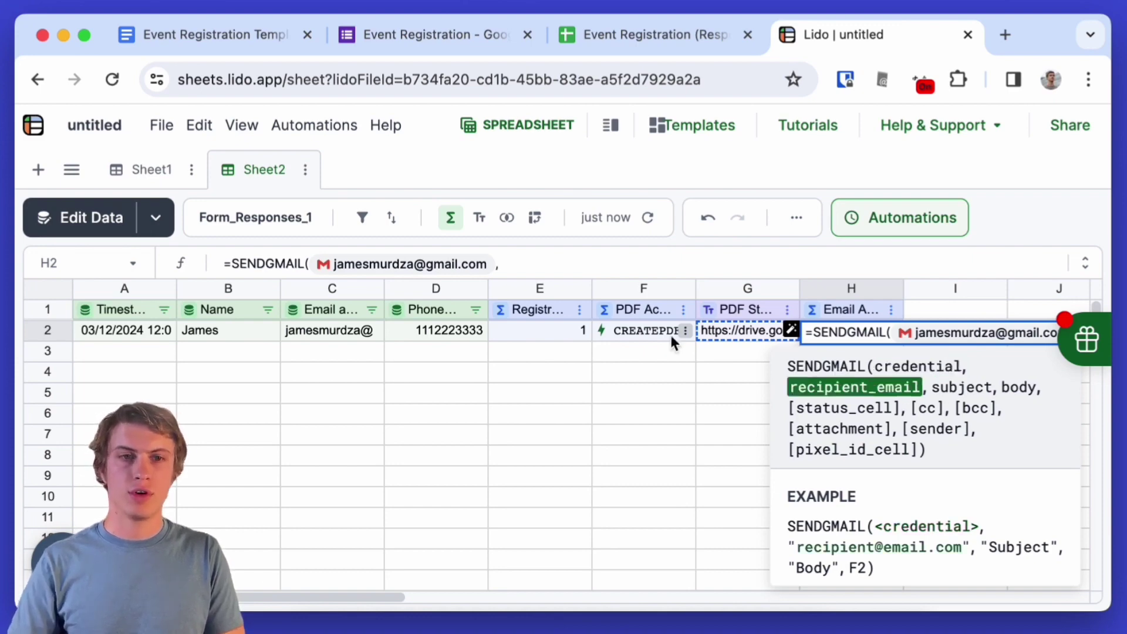
{"action": "left_click", "coordinate": [330, 334]}
- Add subject 'Event Confirmation', a 'Dear [Name]' thank-you body, G2 attachment, and the sender's e-mail address
{"action": "type", "text": ","}
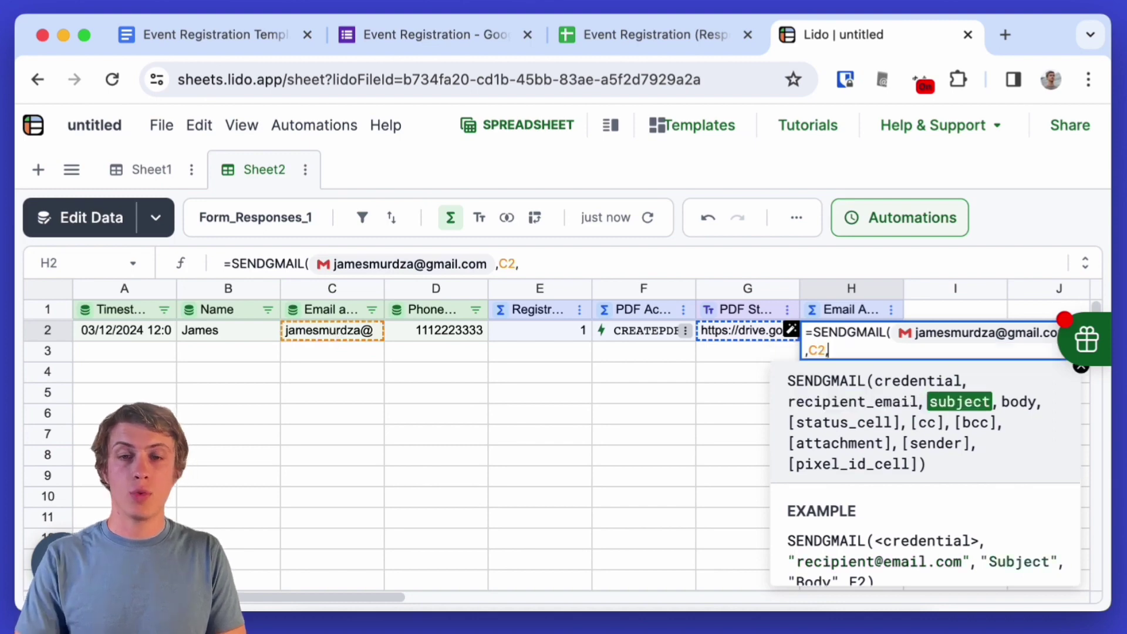
{"action": "type", "text": "\""}
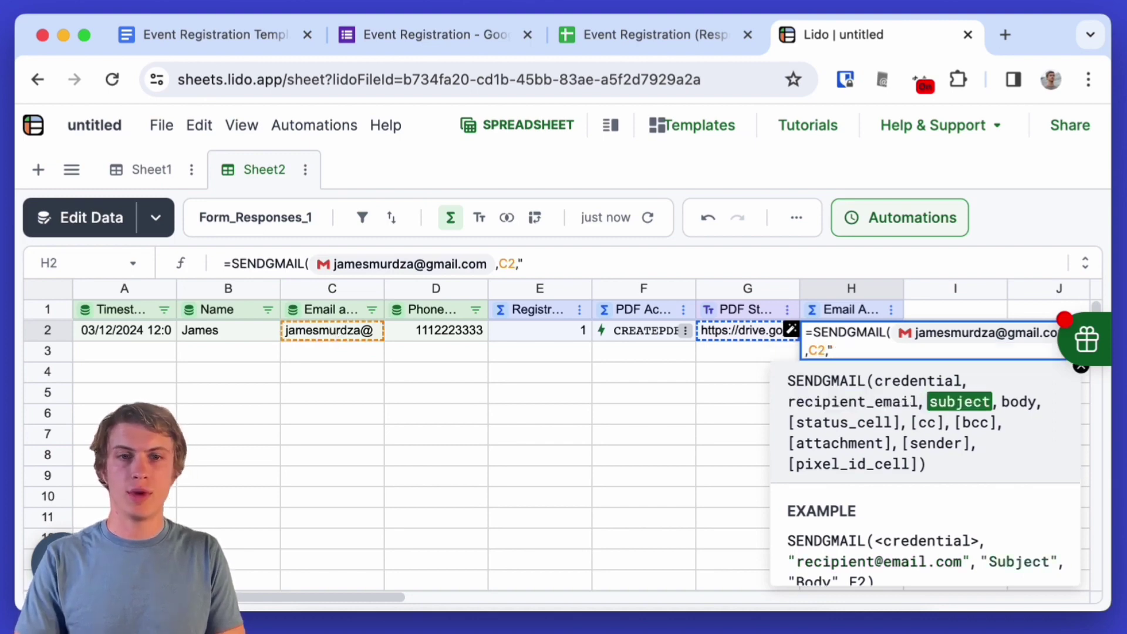
{"action": "type", "text": "Event Confir"}
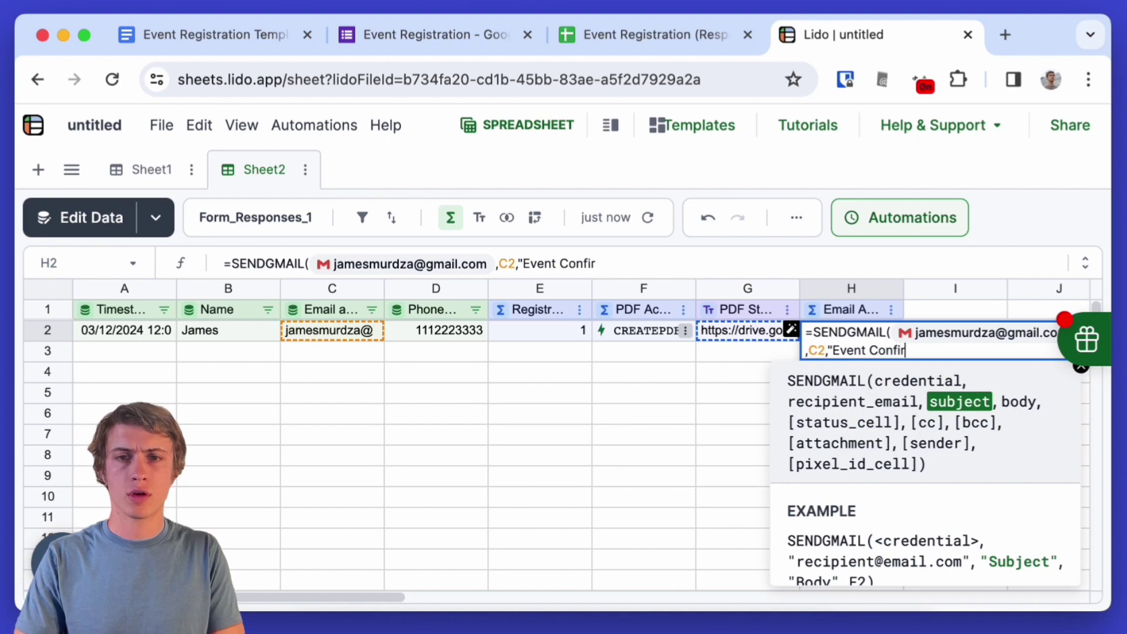
{"action": "type", "text": "mation\""}
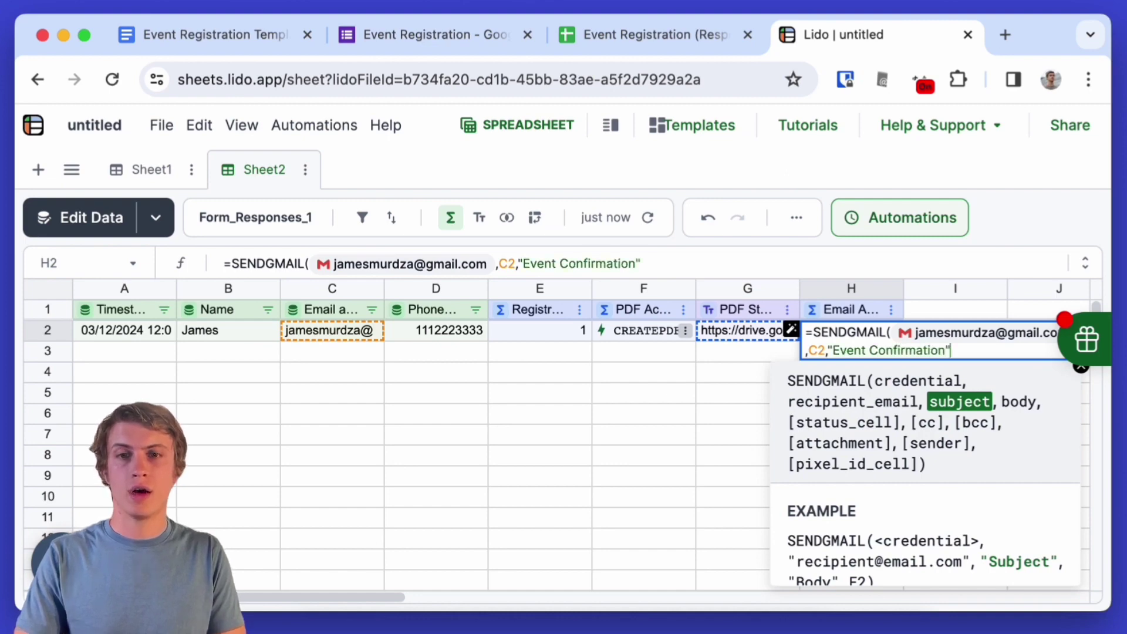
{"action": "type", "text": ",\"Dear "}
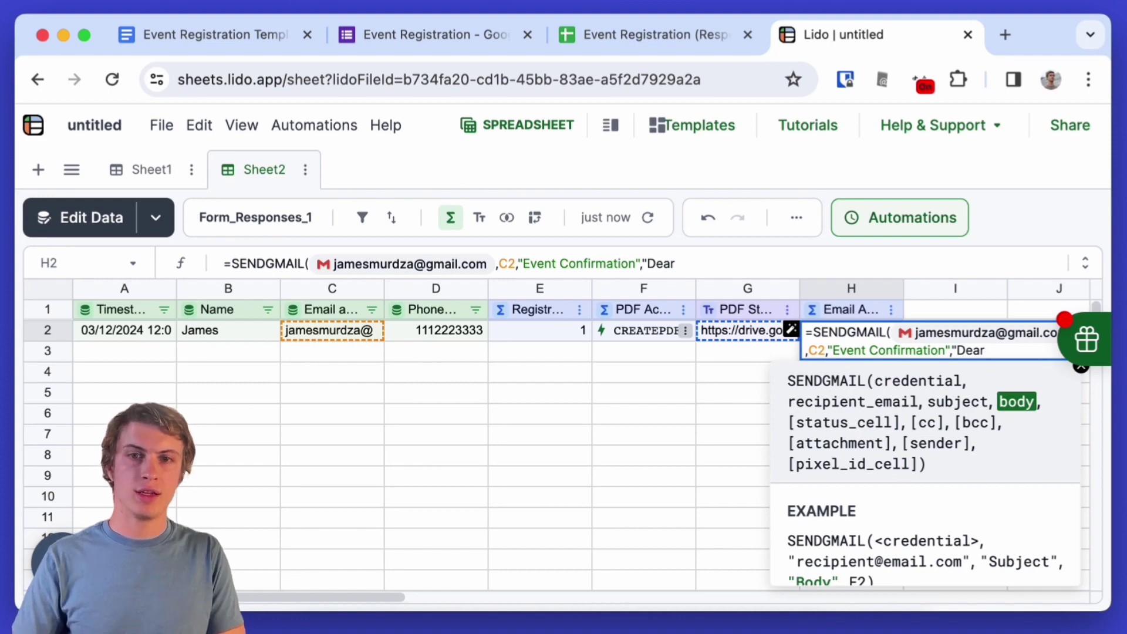
{"action": "type", "text": "["}
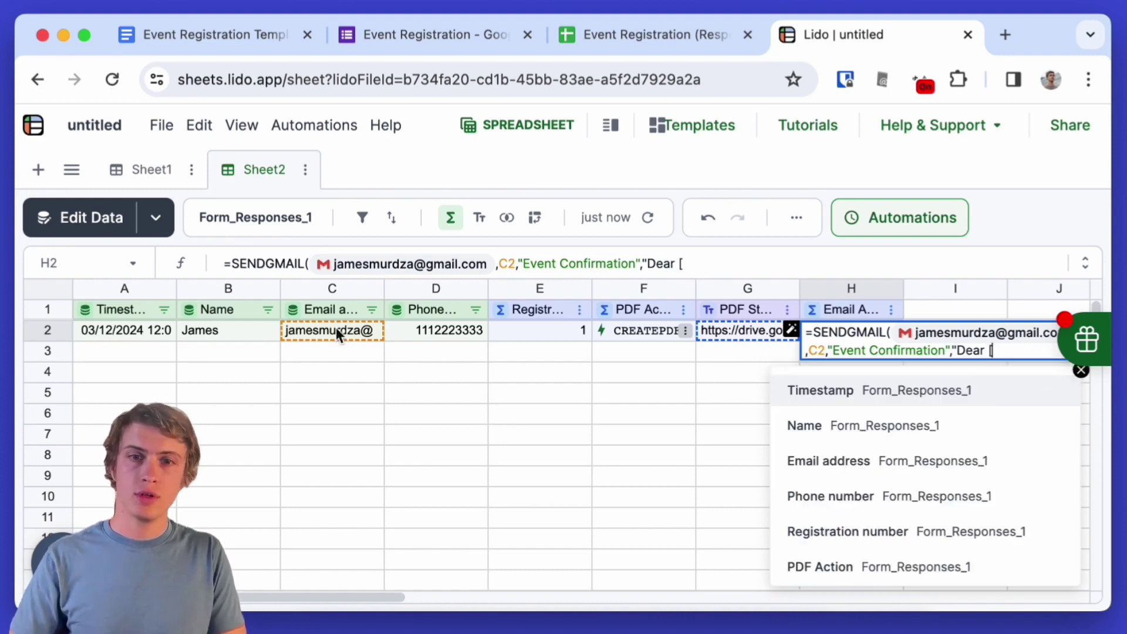
{"action": "left_click", "coordinate": [949, 429]}
{"action": "type", "text": ","}
{"action": "key", "text": "shift+Return"}
{"action": "type", "text": "Thank you for registering for our event. Your e"}
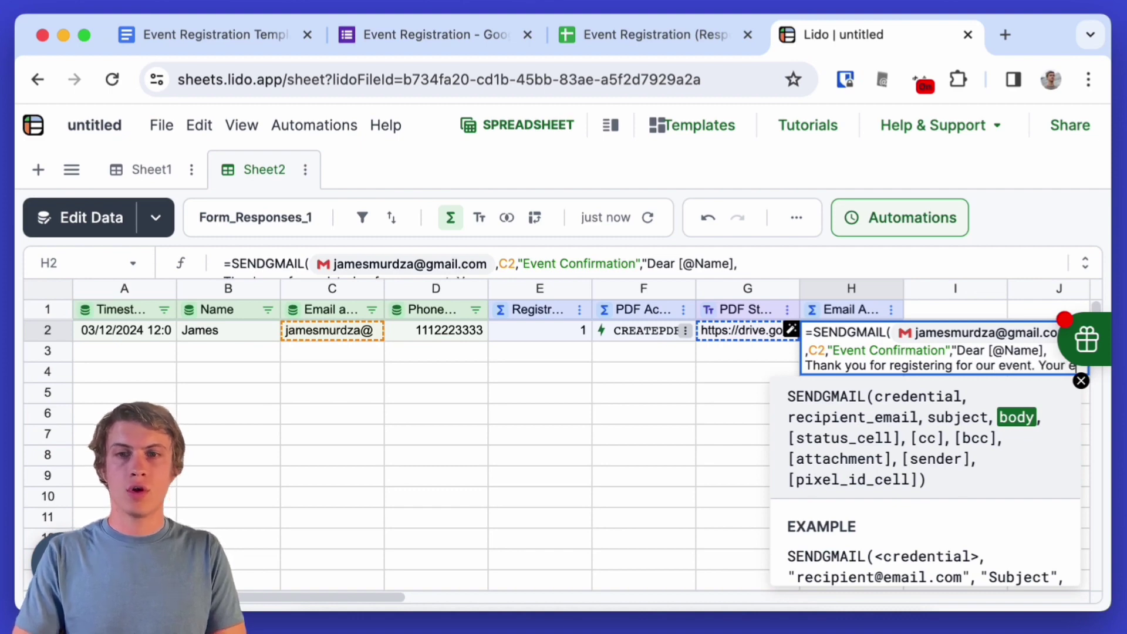
{"action": "type", "text": "vent registration confirmation is attached.\""}
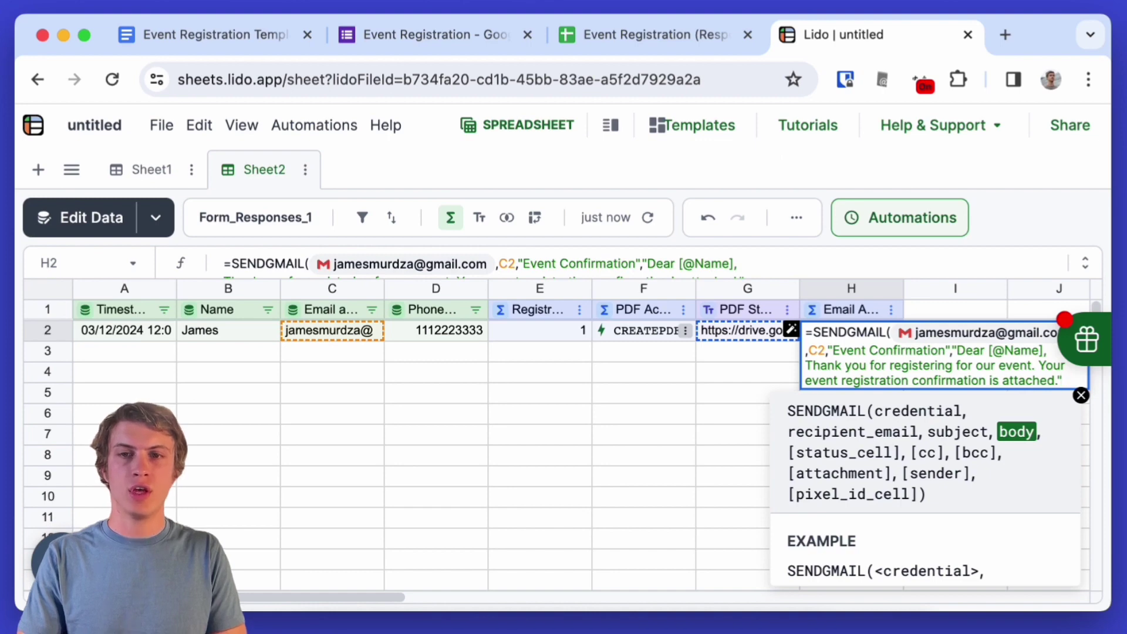
{"action": "type", "text": ","}
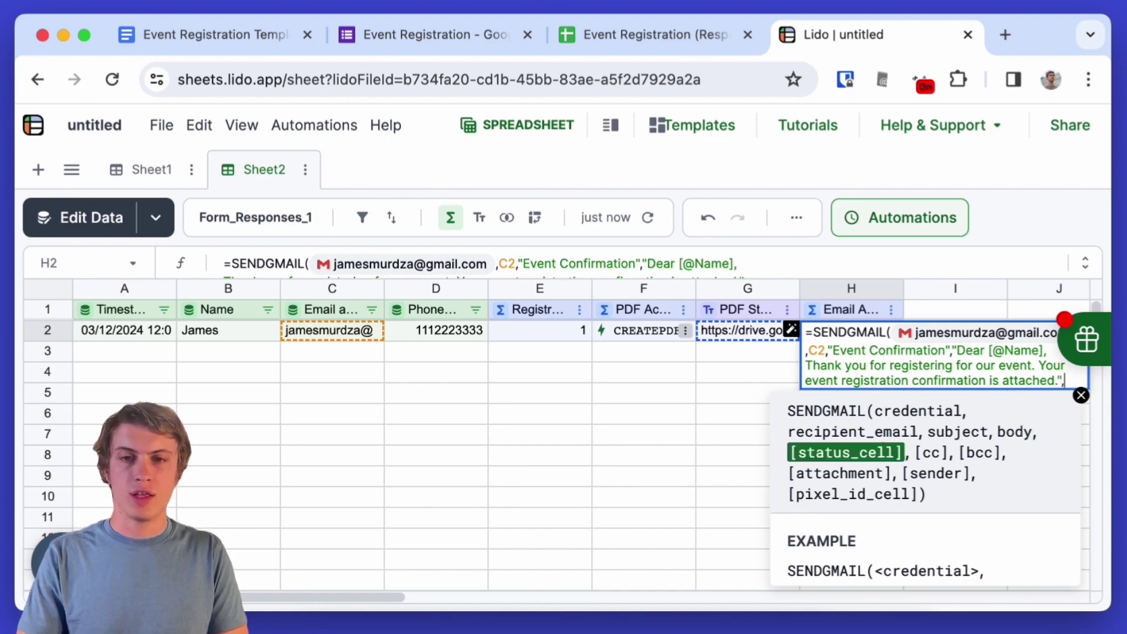
{"action": "type", "text": "I2"}
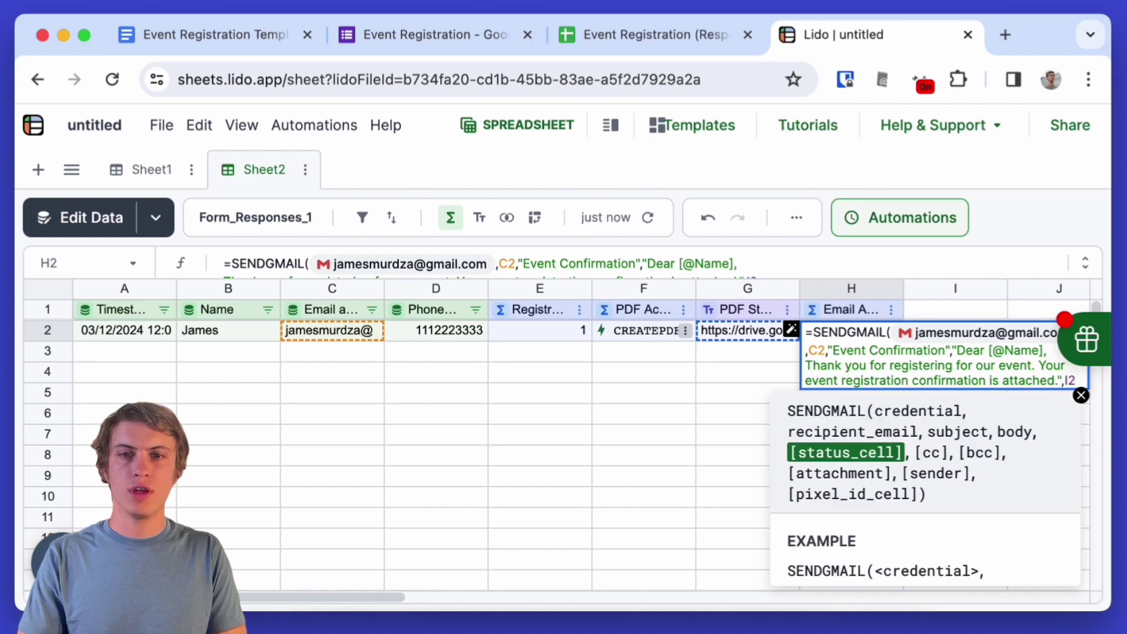
{"action": "type", "text": ","}
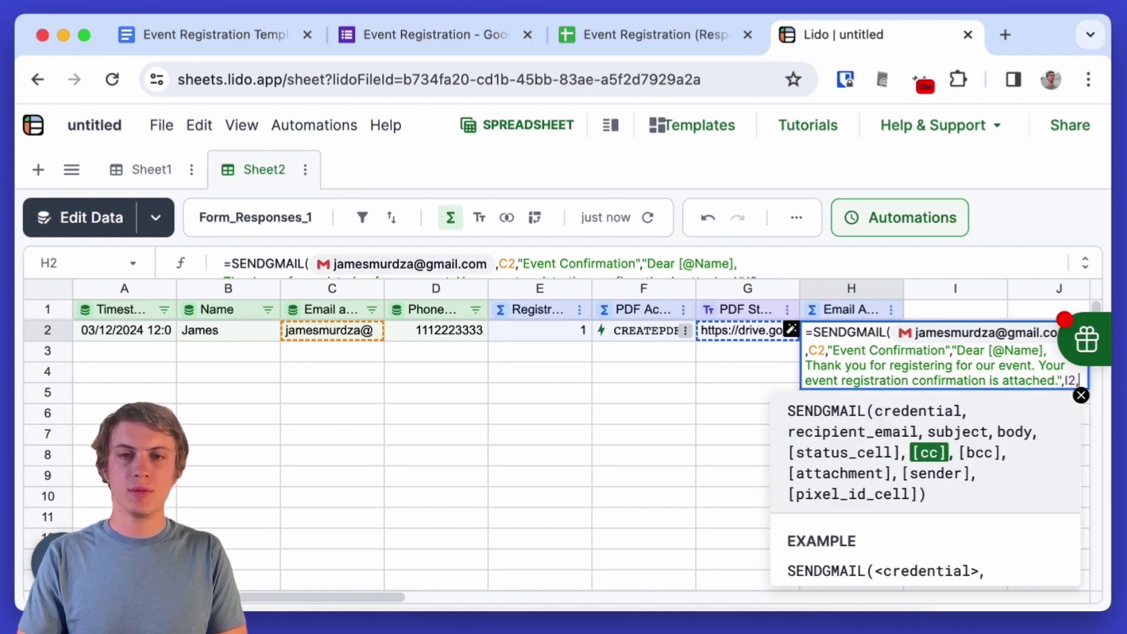
{"action": "type", "text": ","}
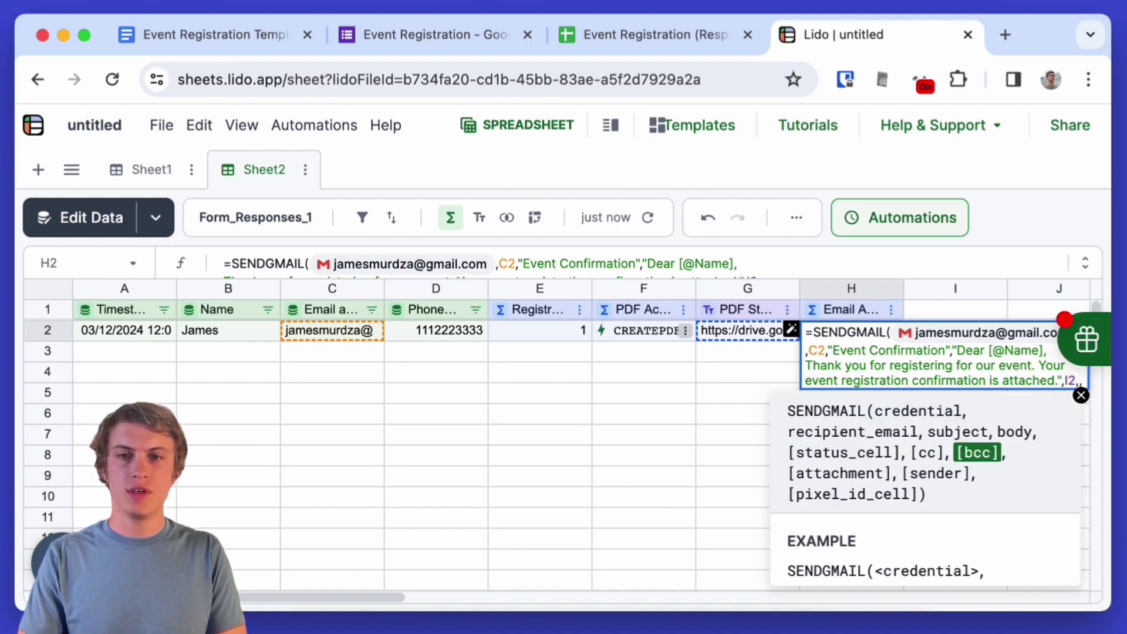
{"action": "type", "text": ","}
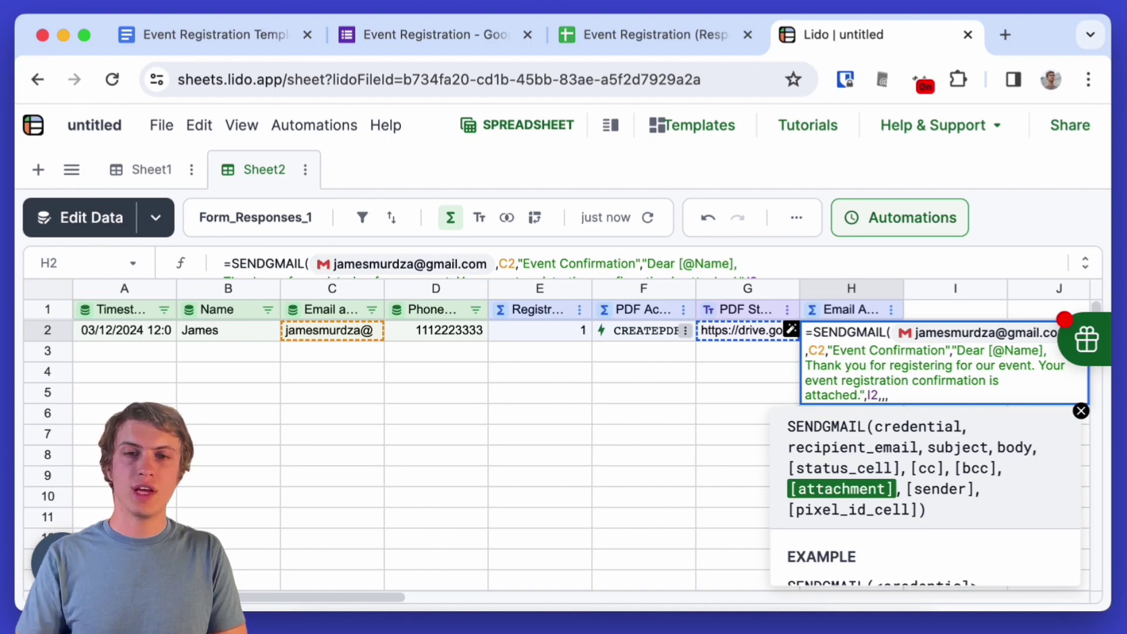
{"action": "left_click", "coordinate": [755, 328]}
{"action": "type", "text": ",\""}
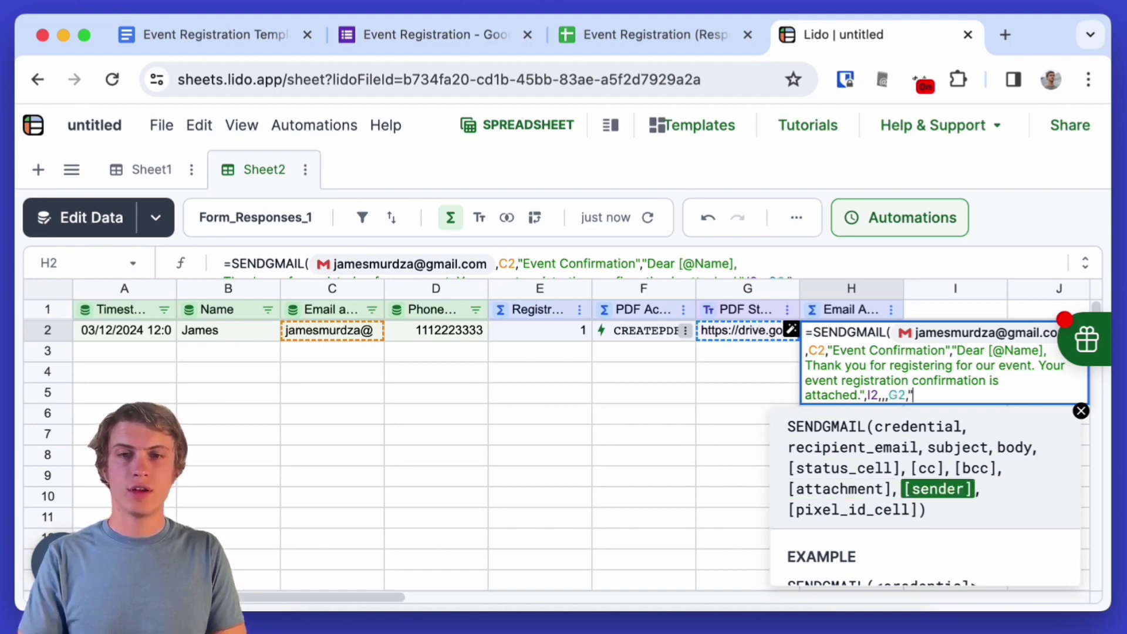
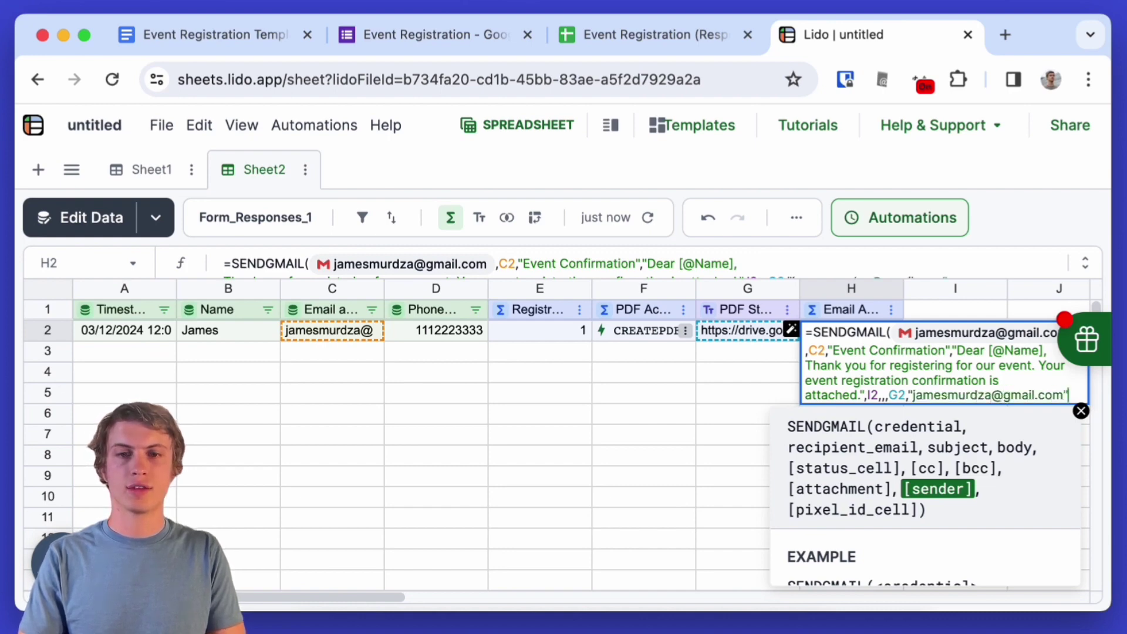
{"action": "type", "text": ")"}
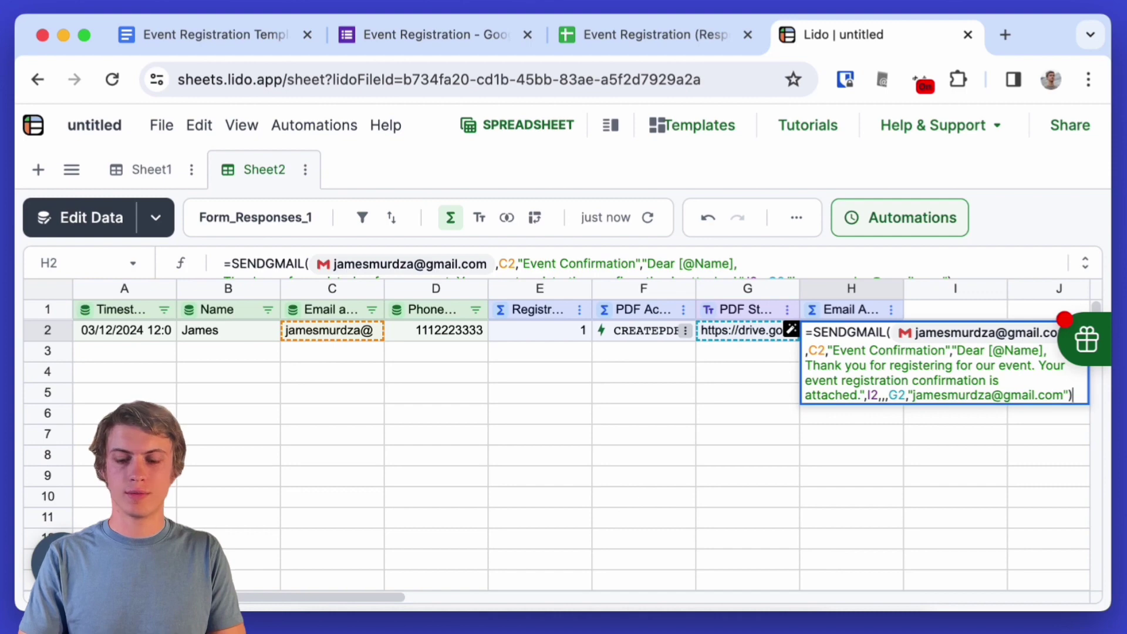
- Commit the H2 formula and add a linked column I named 'Email Status'
{"action": "key", "text": "Return"}
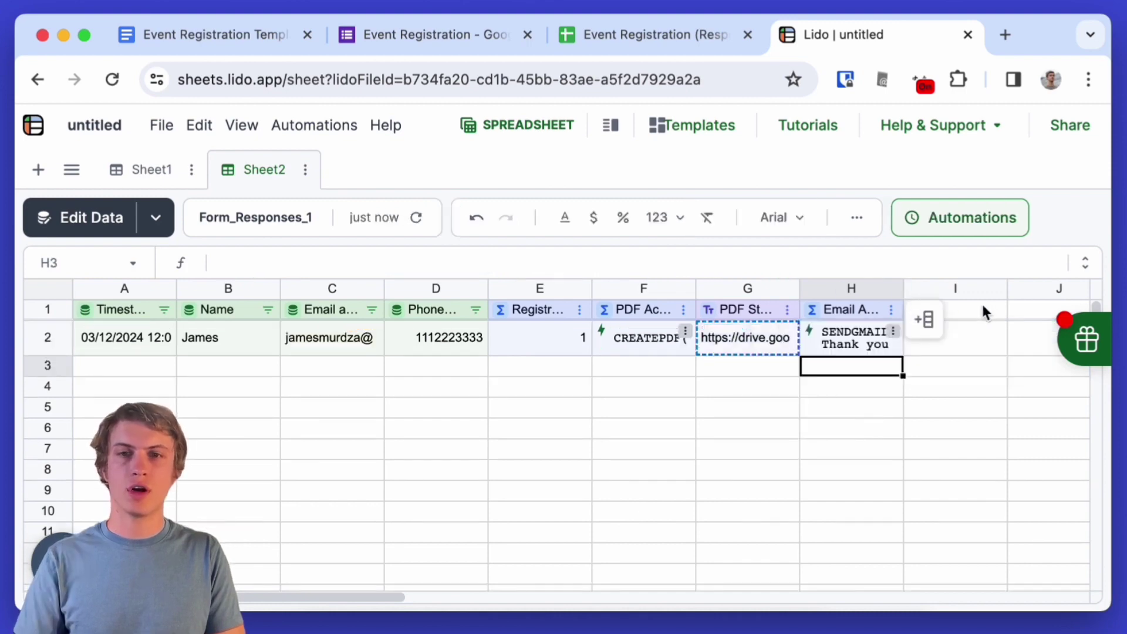
{"action": "left_click", "coordinate": [986, 311]}
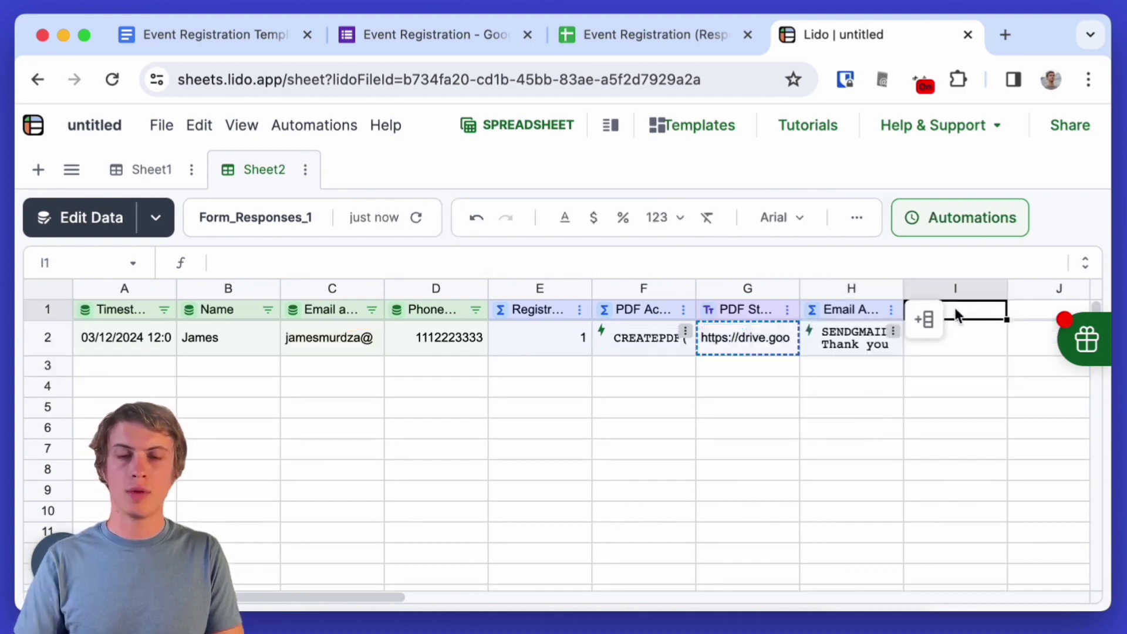
{"action": "right_click", "coordinate": [954, 311]}
{"action": "mouse_move", "coordinate": [871, 407]}
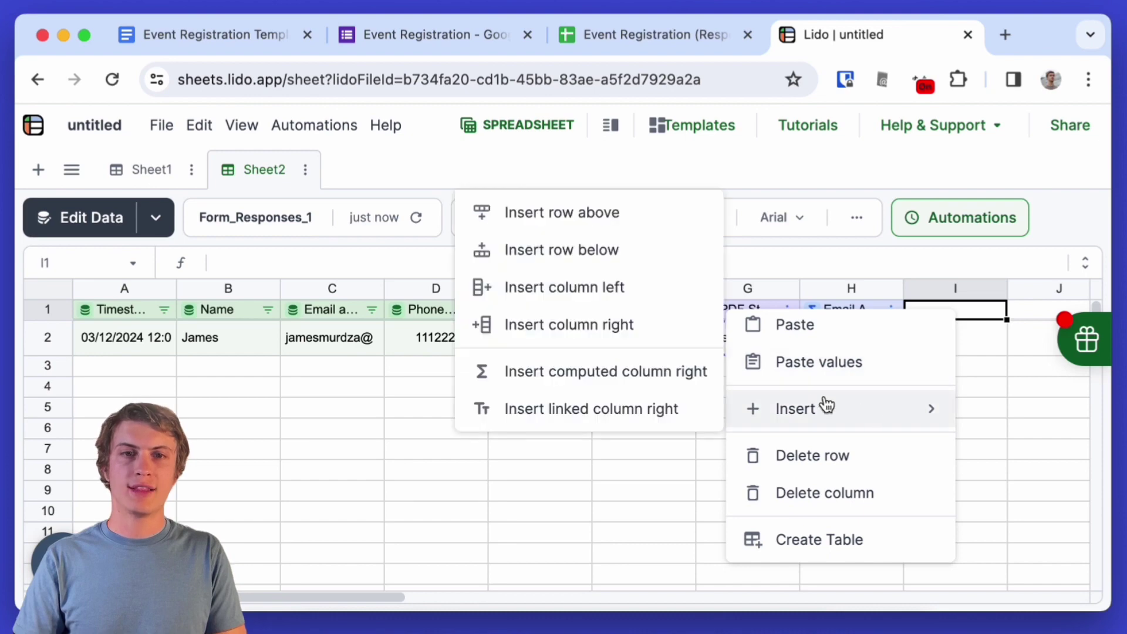
{"action": "left_click", "coordinate": [661, 405]}
{"action": "double_click", "coordinate": [966, 308]}
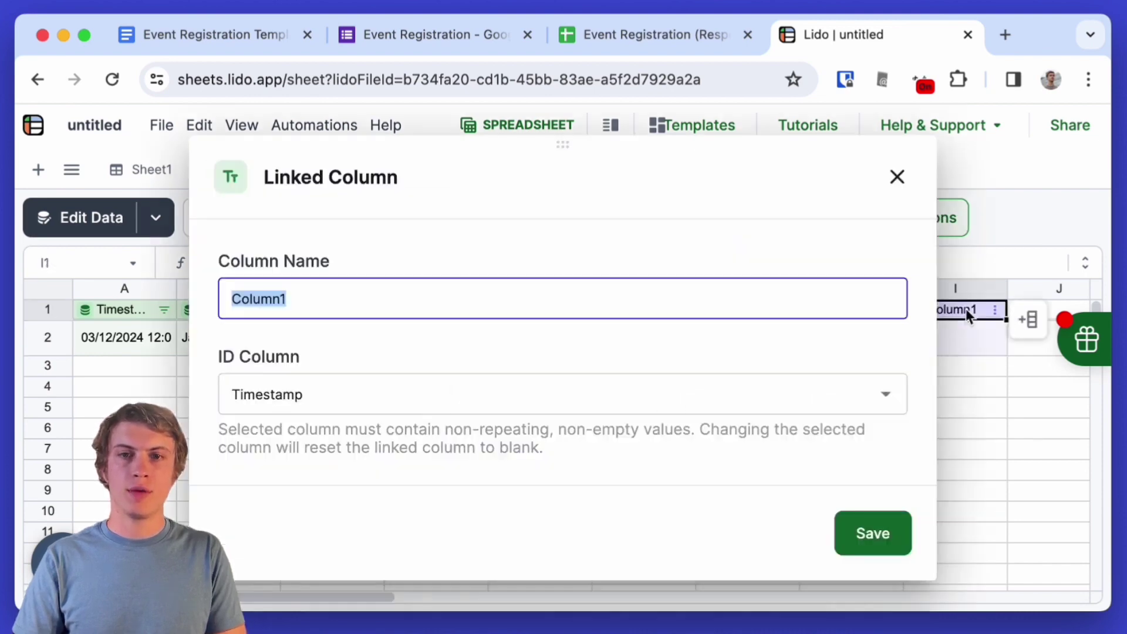
{"action": "type", "text": "Email Status"}
{"action": "left_click", "coordinate": [902, 535]}
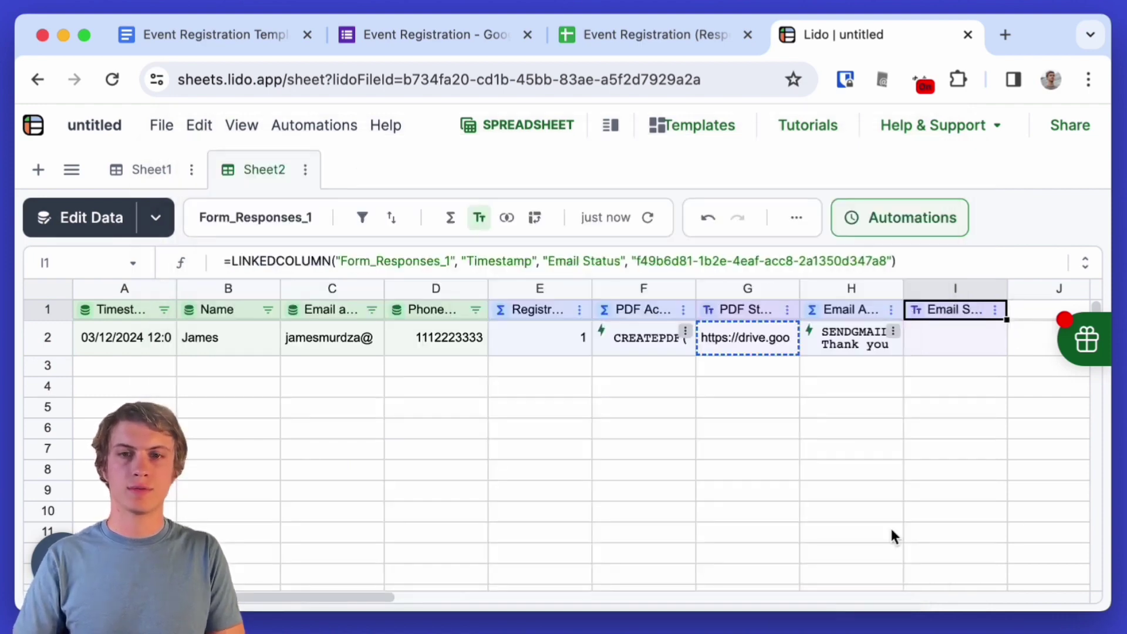
- Run H2's email action to send the confirmation, then check the mail app
{"action": "left_click", "coordinate": [843, 346]}
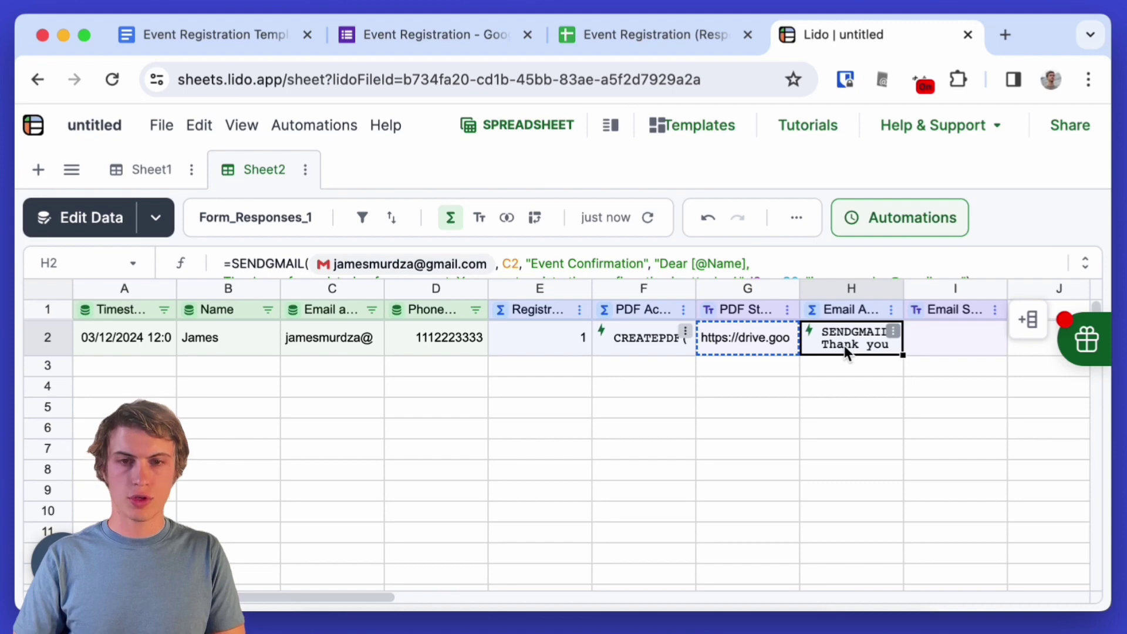
{"action": "right_click", "coordinate": [844, 346]}
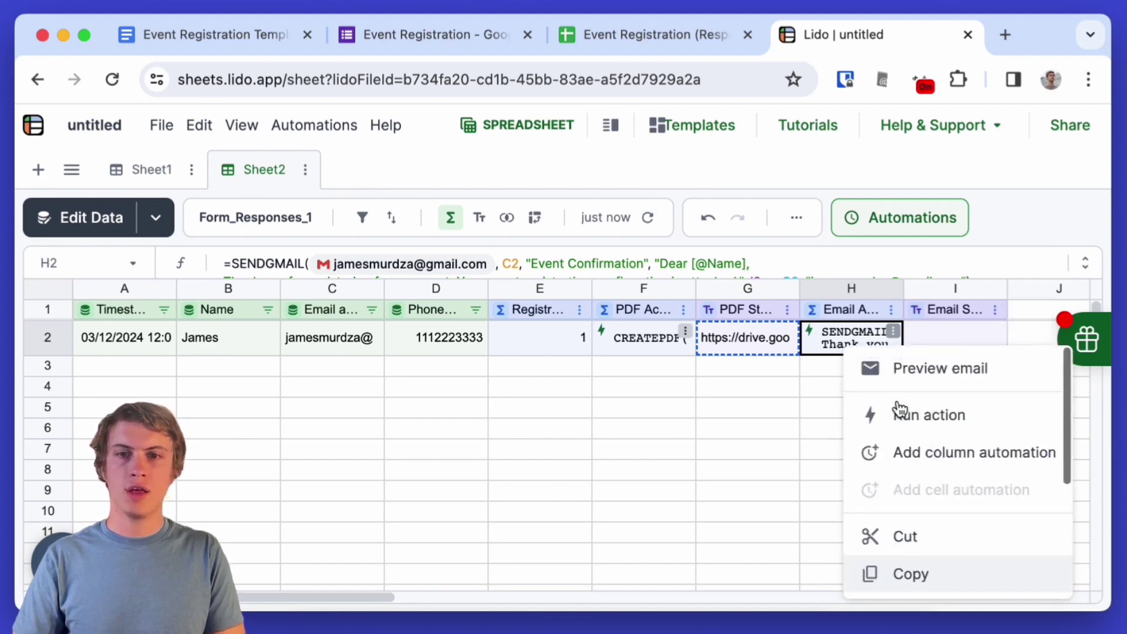
{"action": "left_click", "coordinate": [897, 415]}
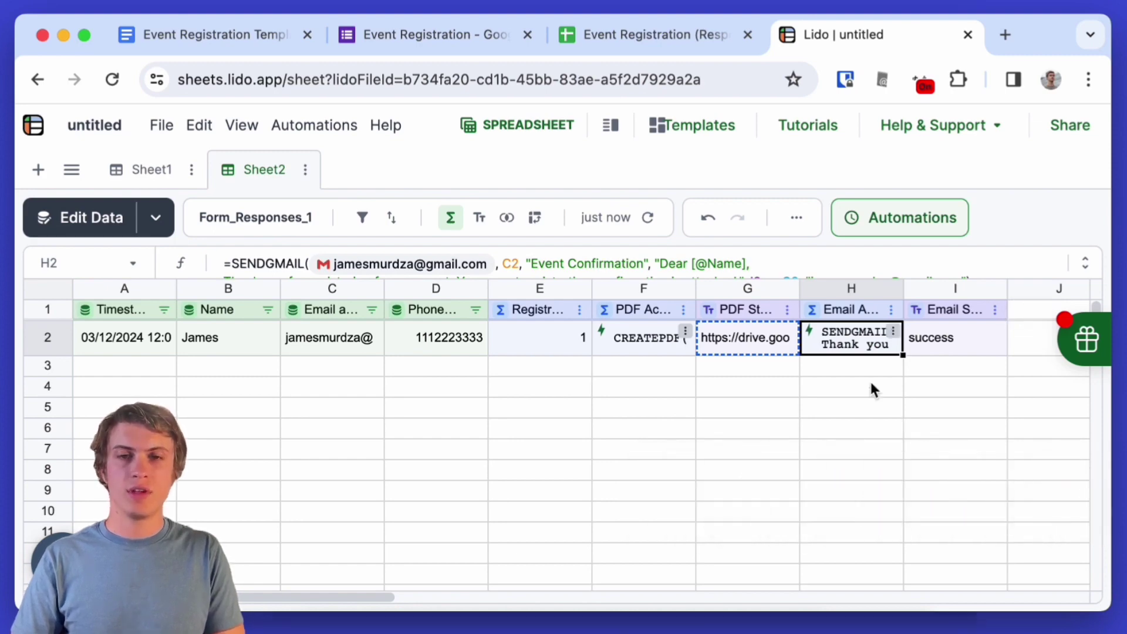
{"action": "key", "text": "super+Tab"}
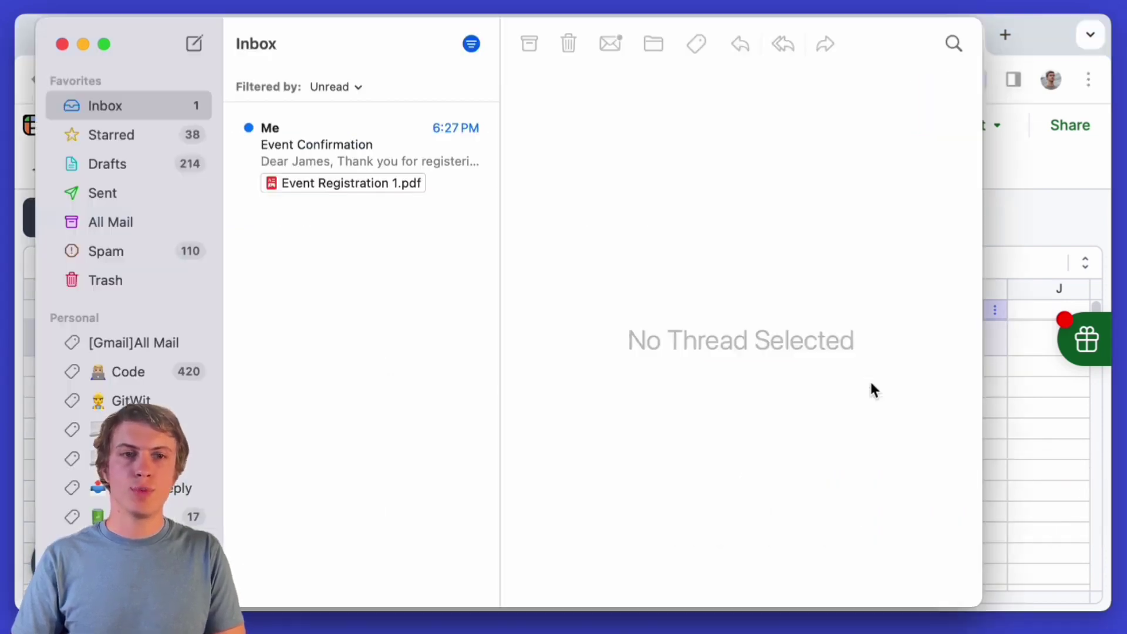
- Open the Event Confirmation email's Event Registration 1.pdf, check the respondent details, then close it
{"action": "left_click", "coordinate": [316, 141]}
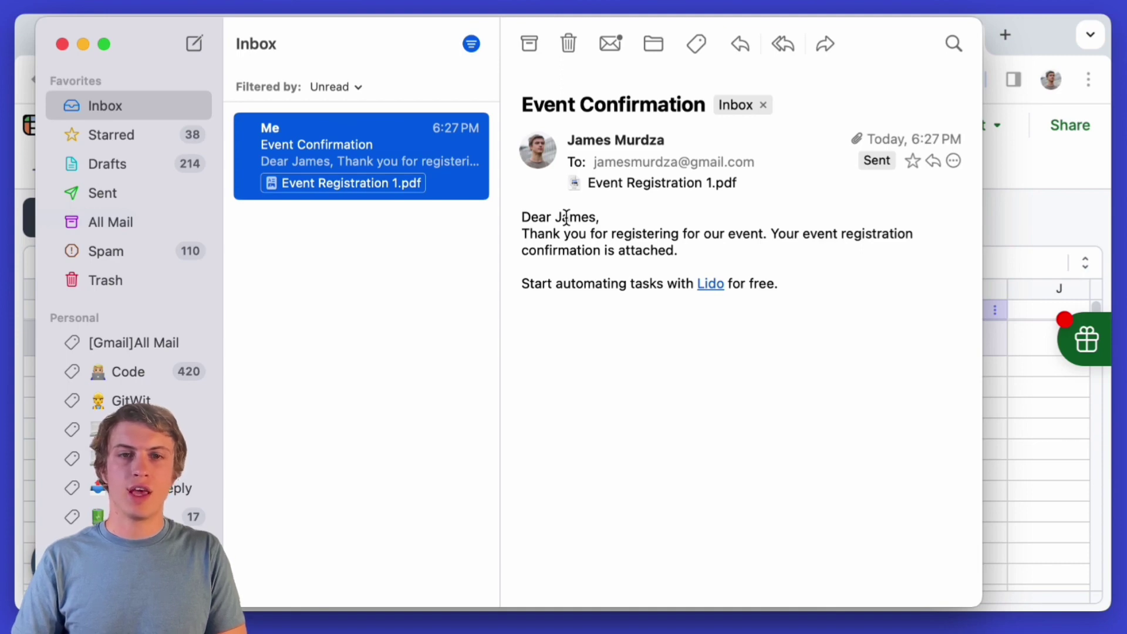
{"action": "scroll", "coordinate": [644, 184], "scroll_direction": "down", "scroll_amount": 1}
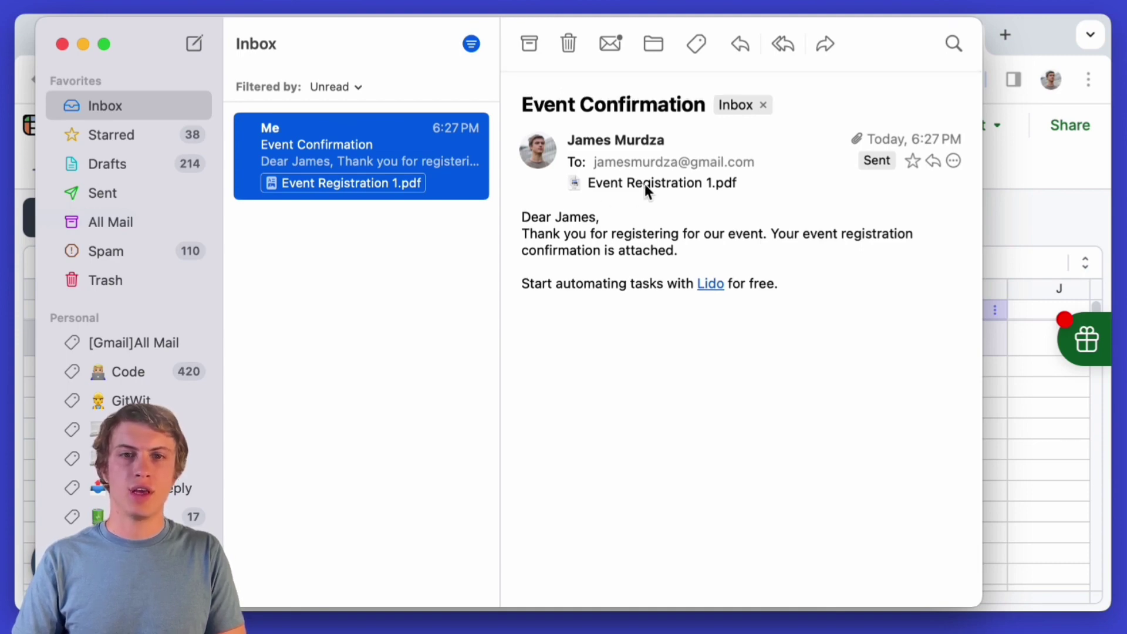
{"action": "double_click", "coordinate": [644, 184]}
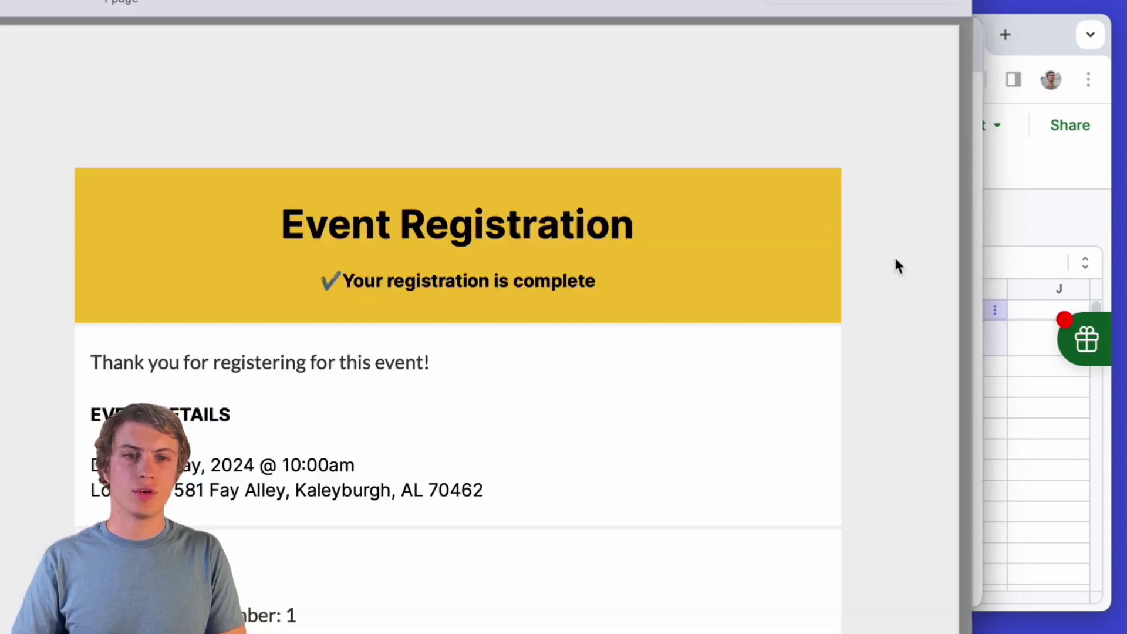
{"action": "scroll", "coordinate": [903, 286], "scroll_direction": "down", "scroll_amount": 5}
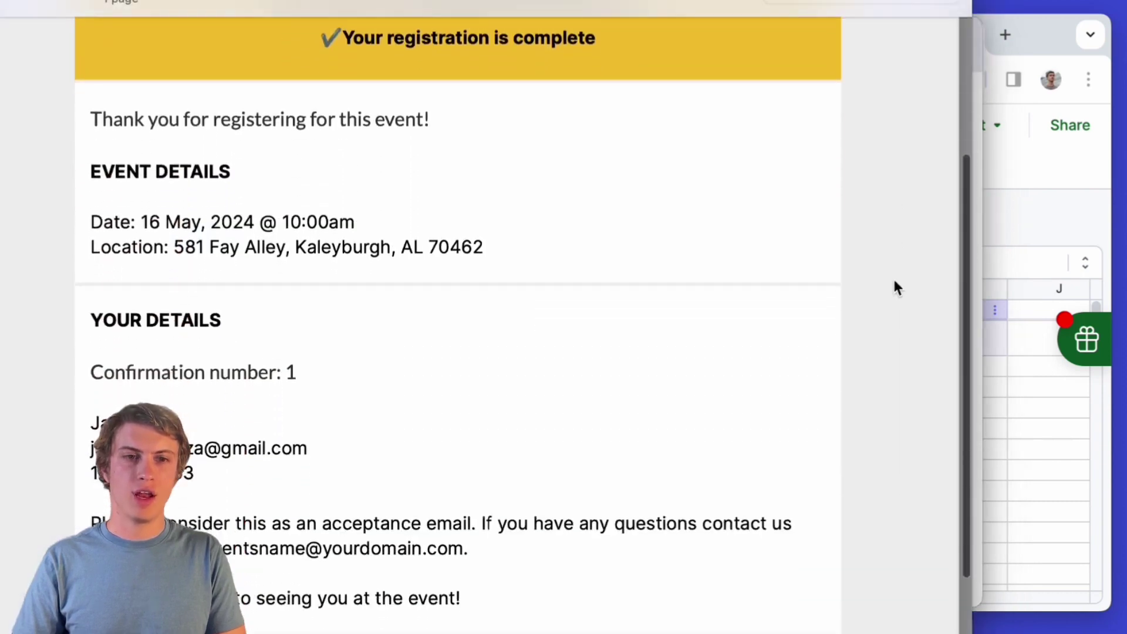
{"action": "left_click_drag", "start_coordinate": [254, 473], "coordinate": [124, 370]}
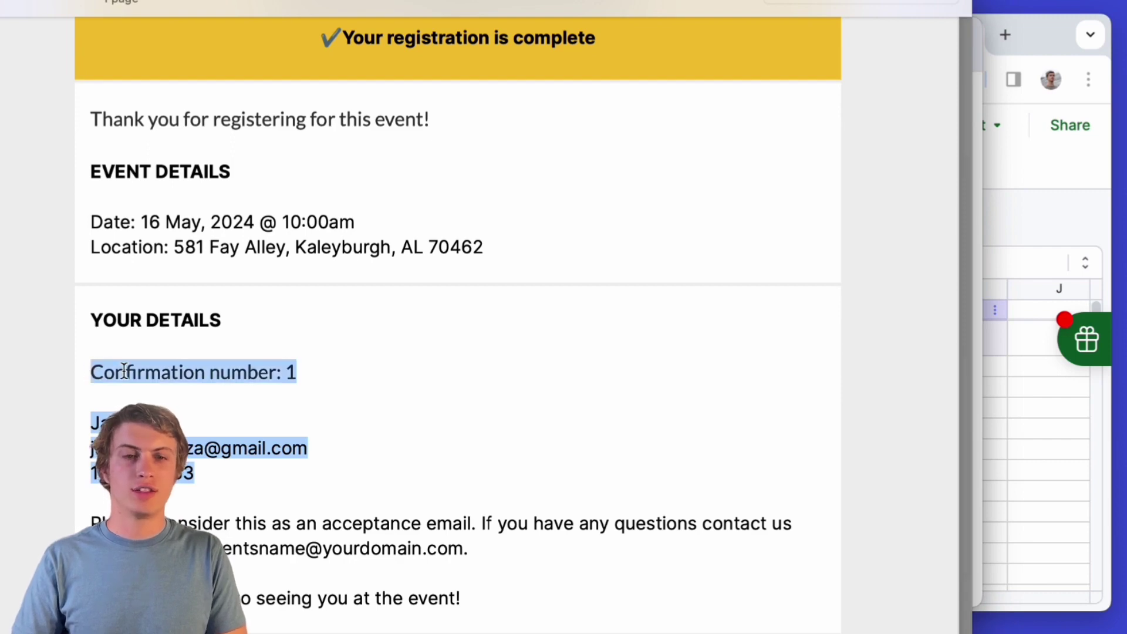
{"action": "key", "text": "super+w"}
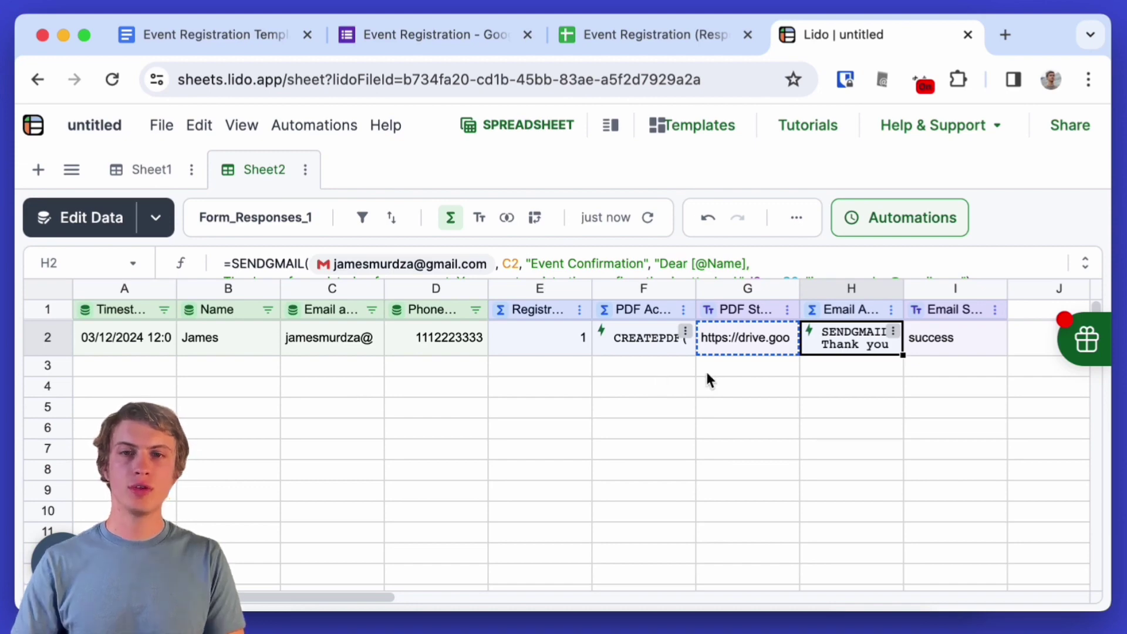
{"action": "scroll", "coordinate": [693, 376], "scroll_direction": "right", "scroll_amount": 5}
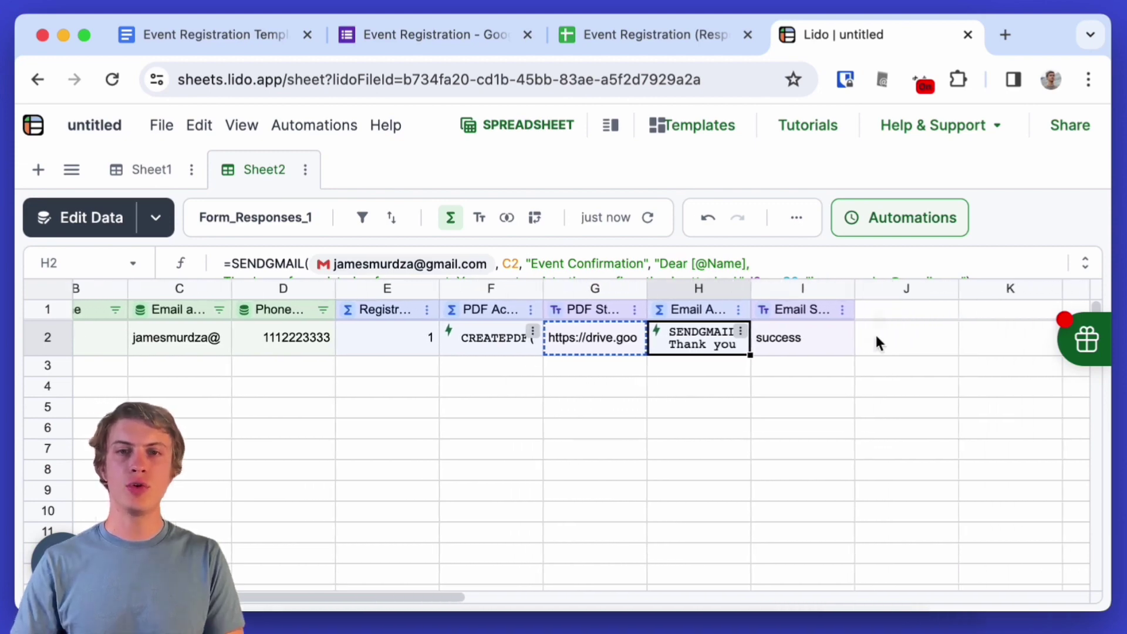
{"action": "left_click", "coordinate": [911, 340]}
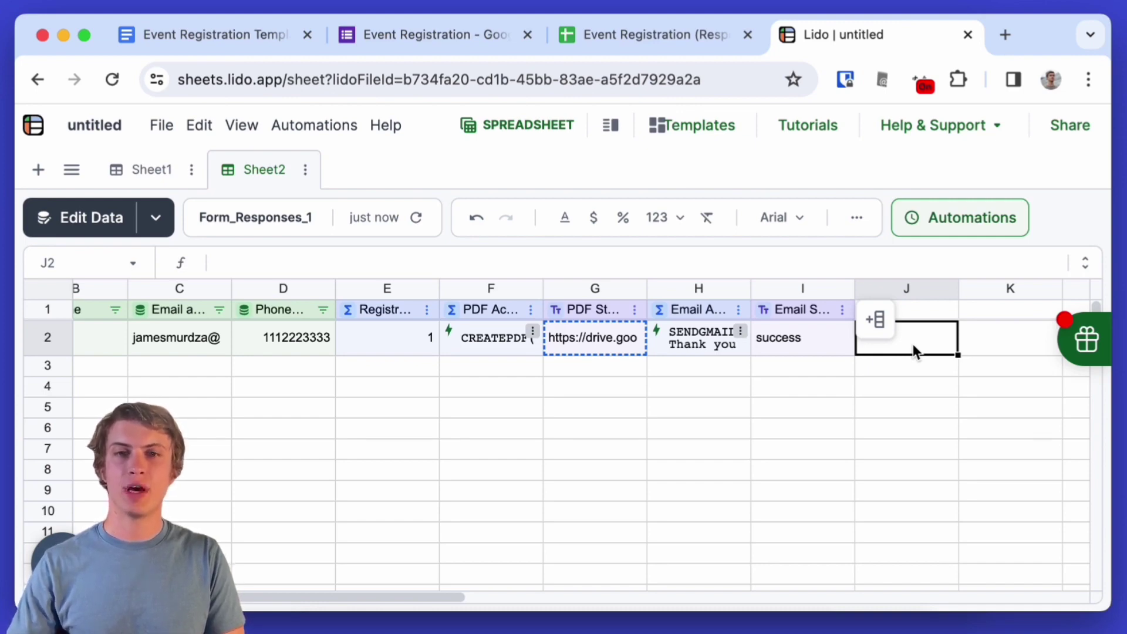
- Add a computed column J named 'Chain Action'
{"action": "left_click", "coordinate": [908, 311]}
{"action": "right_click", "coordinate": [909, 312]}
{"action": "mouse_move", "coordinate": [806, 408]}
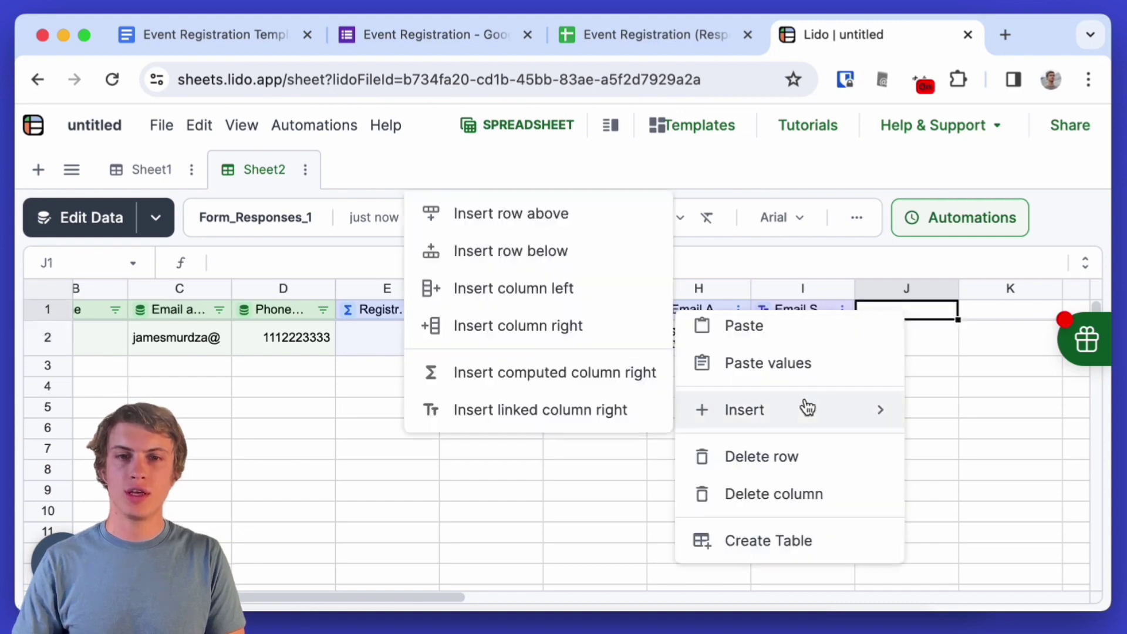
{"action": "left_click", "coordinate": [615, 372]}
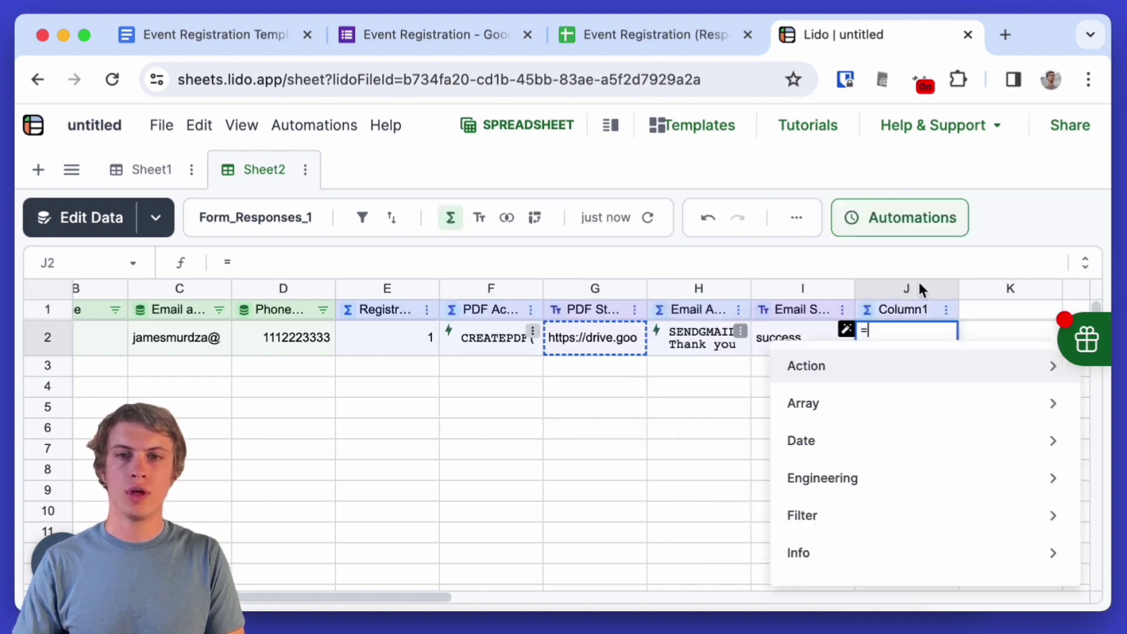
{"action": "double_click", "coordinate": [909, 309]}
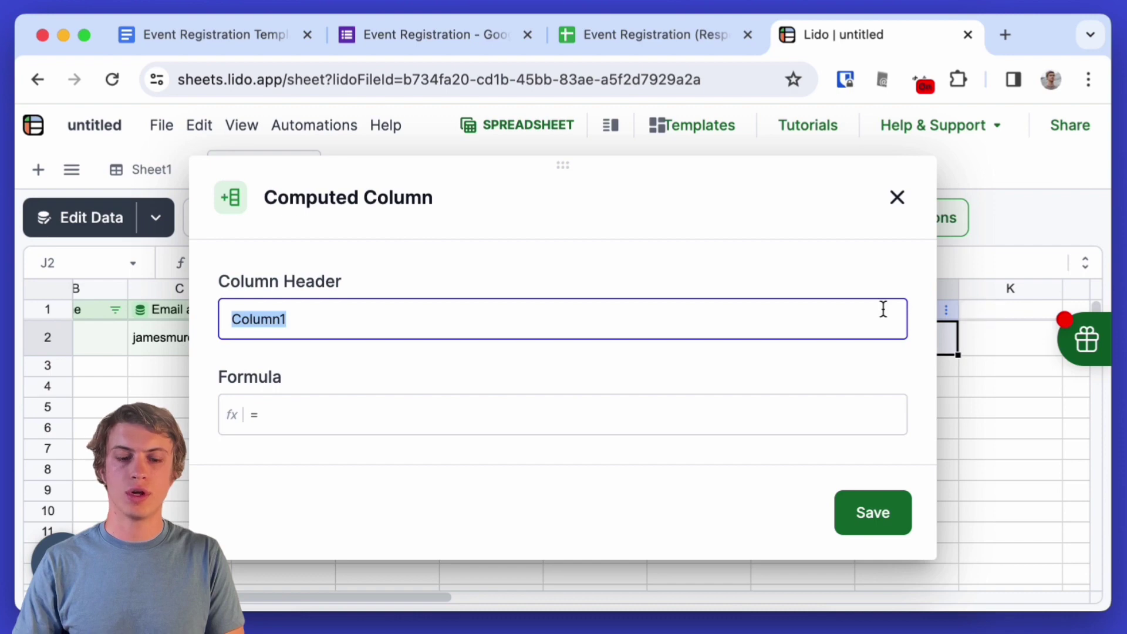
{"action": "type", "text": "Chain Action"}
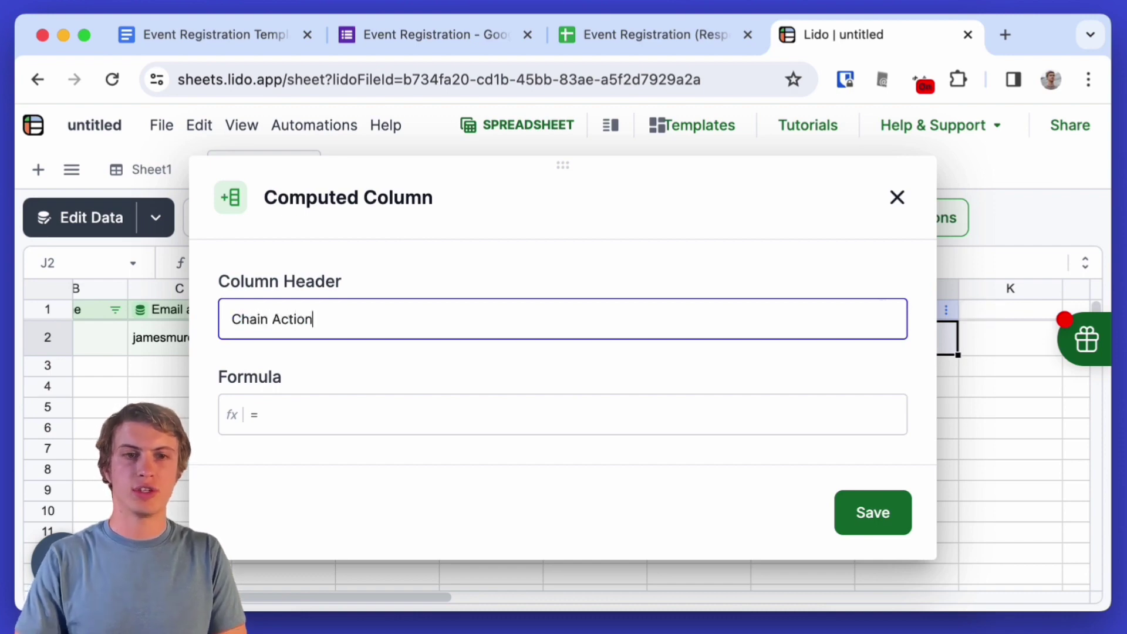
{"action": "left_click", "coordinate": [891, 503]}
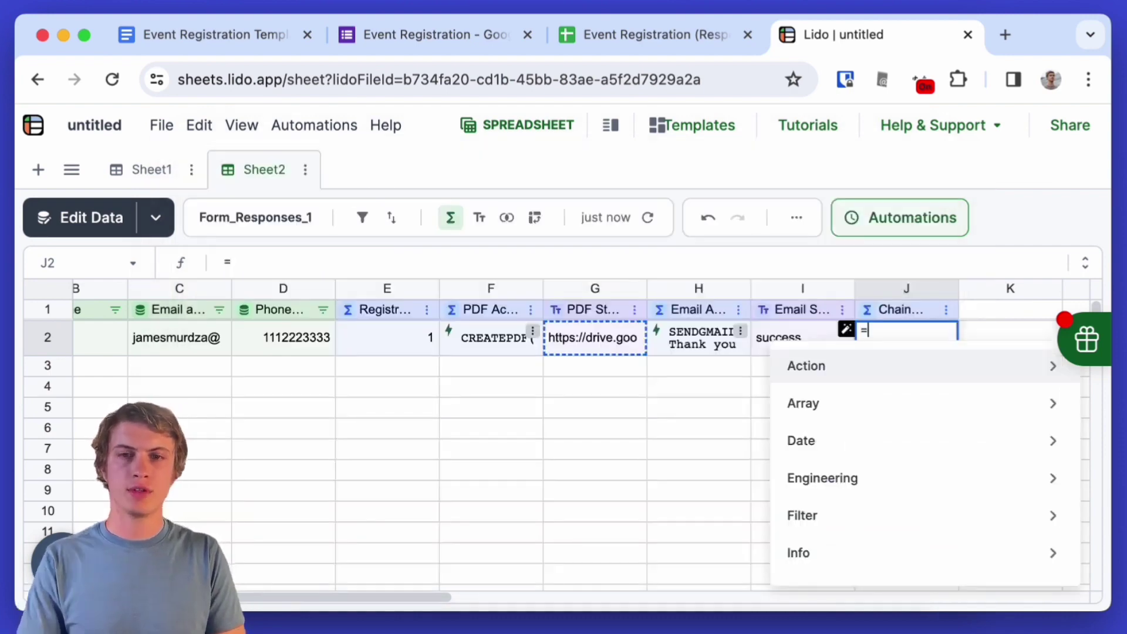
- Enter =IF(I2="success",,CHAIN(F2,H2)) in J2
{"action": "type", "text": "IF("}
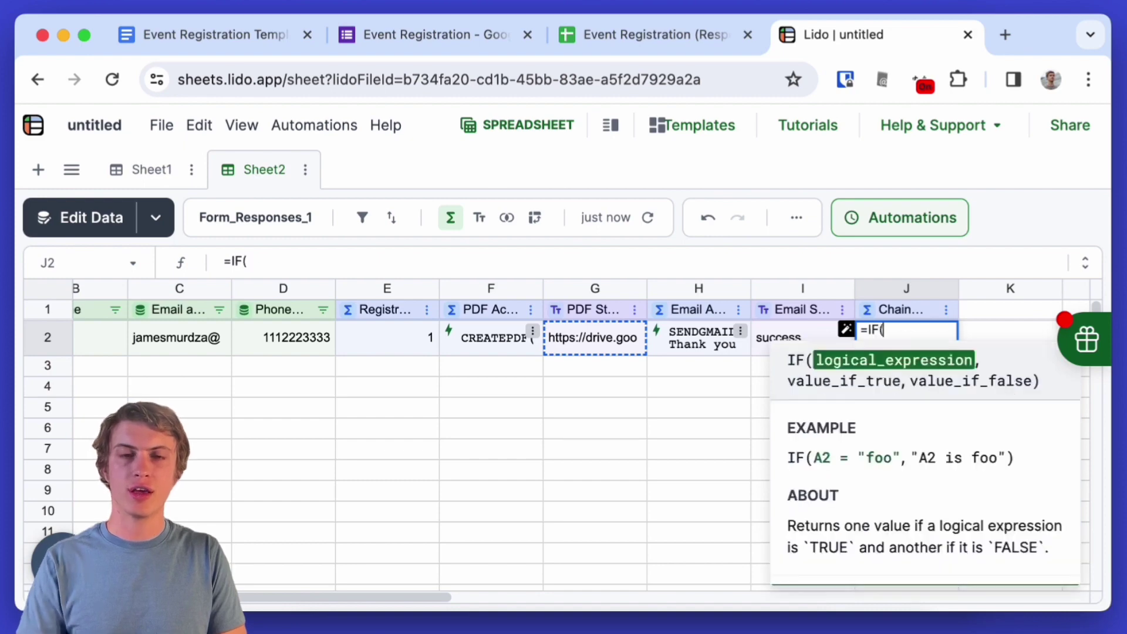
{"action": "left_click", "coordinate": [794, 329]}
{"action": "type", "text": "=\"success"}
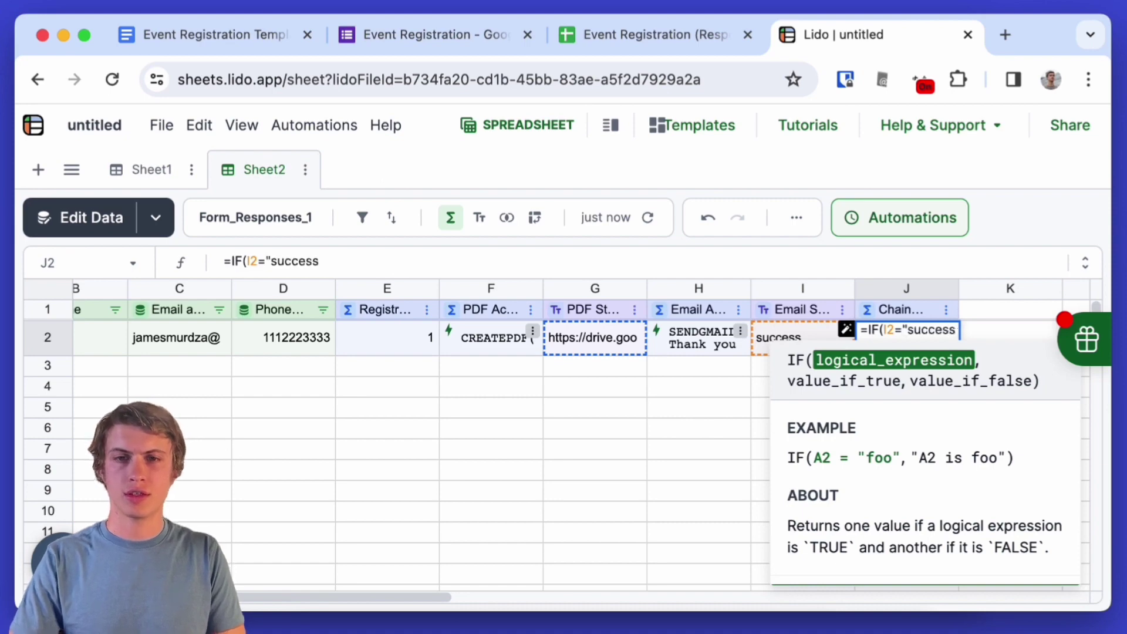
{"action": "type", "text": "\","}
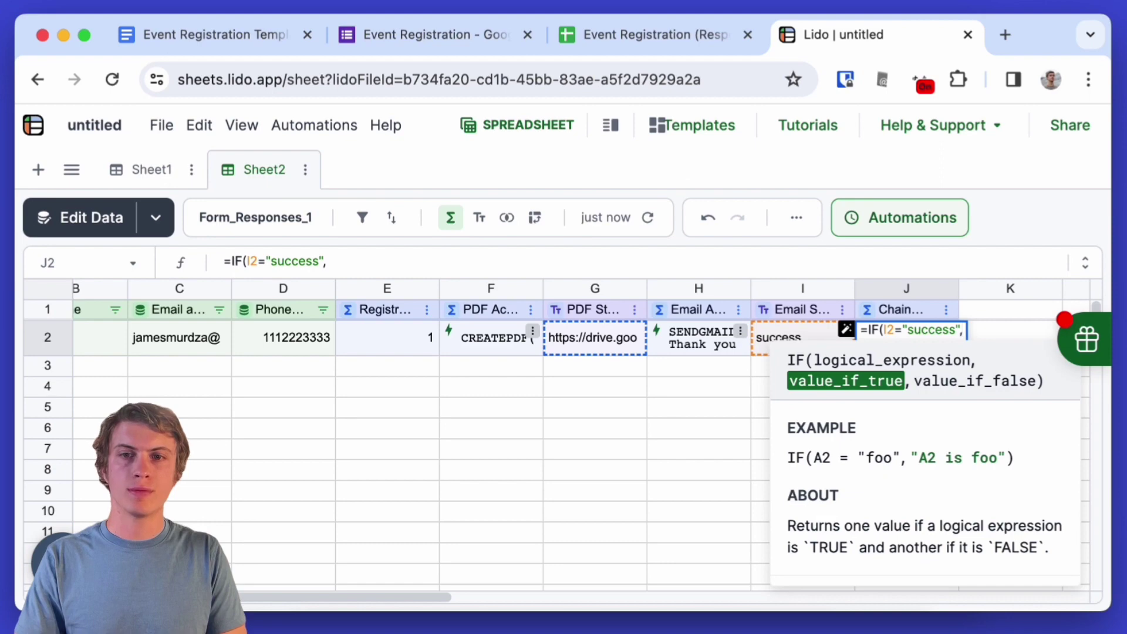
{"action": "type", "text": ","}
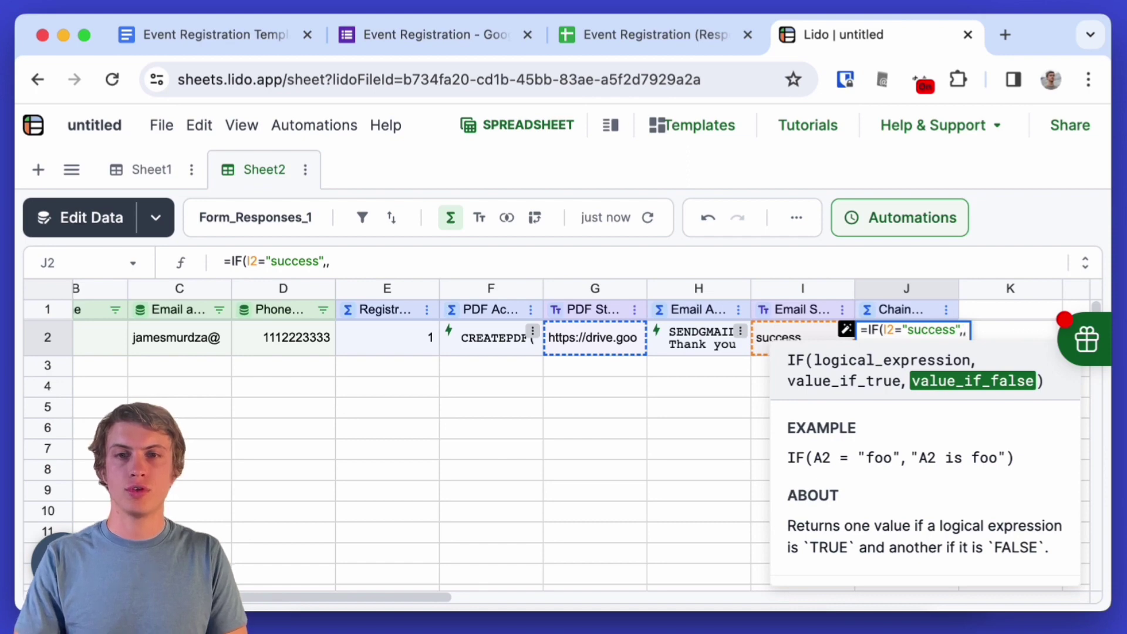
{"action": "type", "text": "CHAIN("}
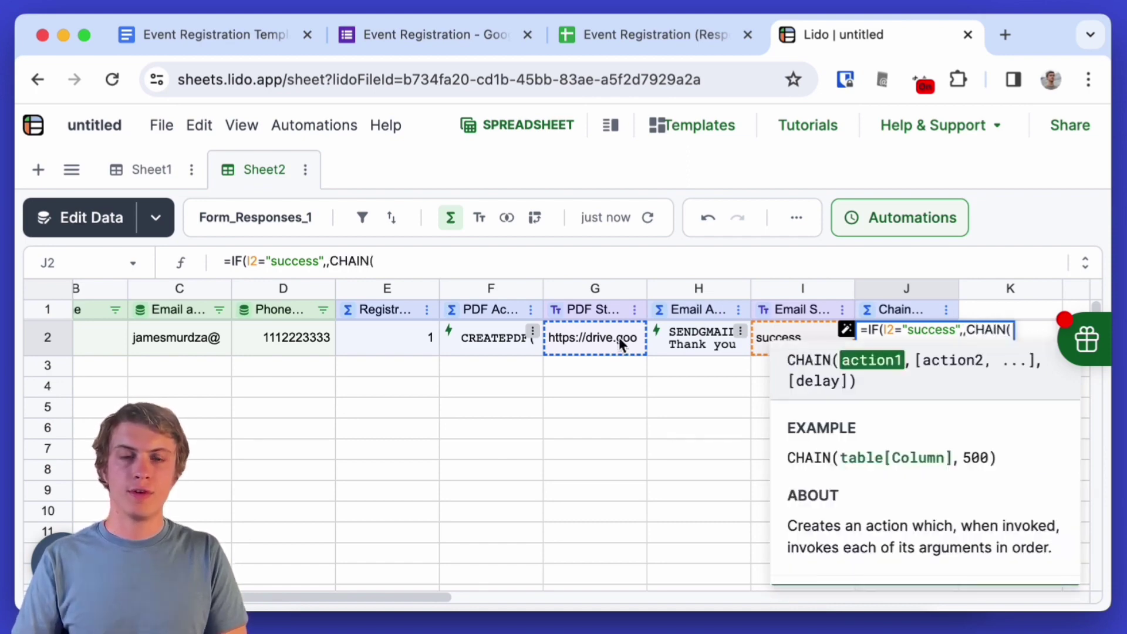
{"action": "left_click", "coordinate": [503, 335]}
{"action": "type", "text": ","}
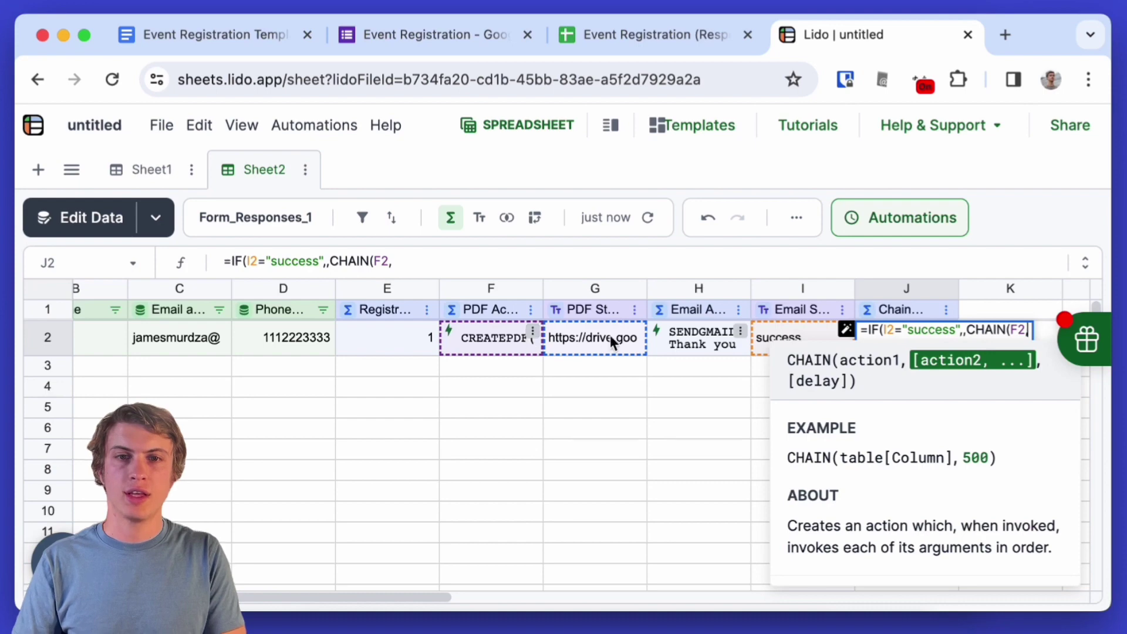
{"action": "left_click", "coordinate": [693, 343]}
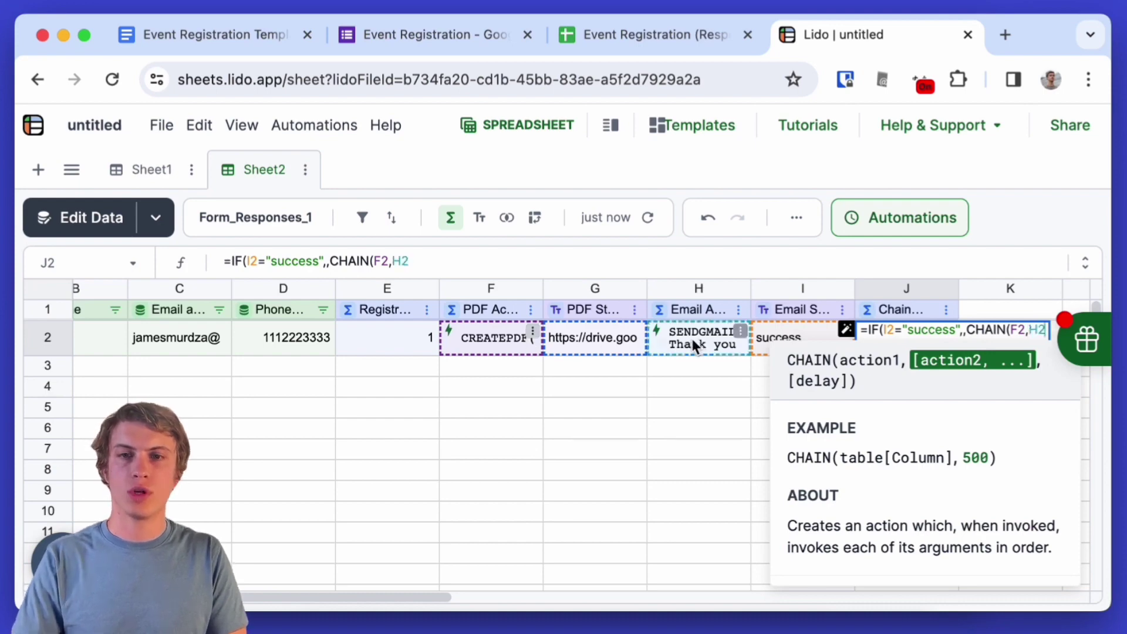
{"action": "type", "text": "))"}
{"action": "key", "text": "Return"}
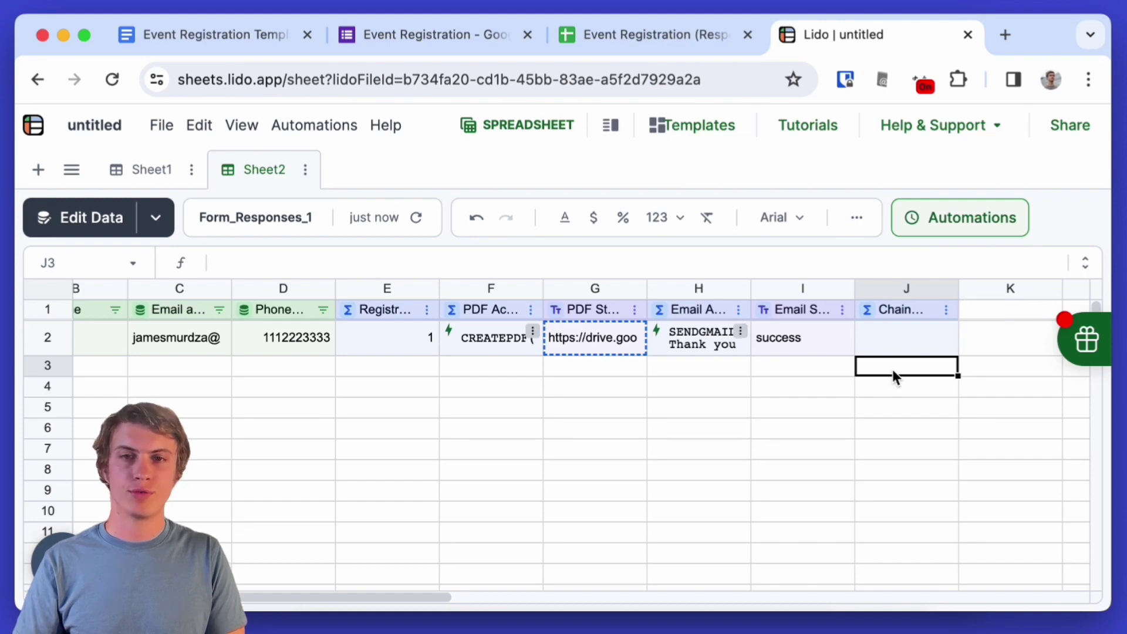
- Start a new column automation on the Chain Action column of Form_Responses_1
{"action": "left_click", "coordinate": [962, 232]}
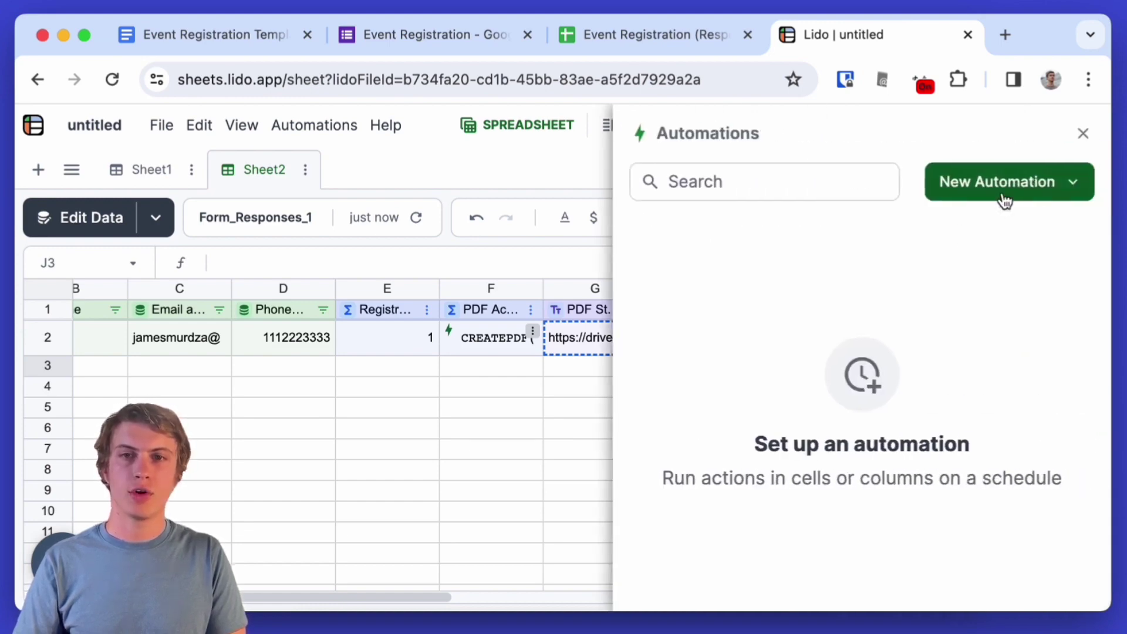
{"action": "left_click", "coordinate": [1007, 198]}
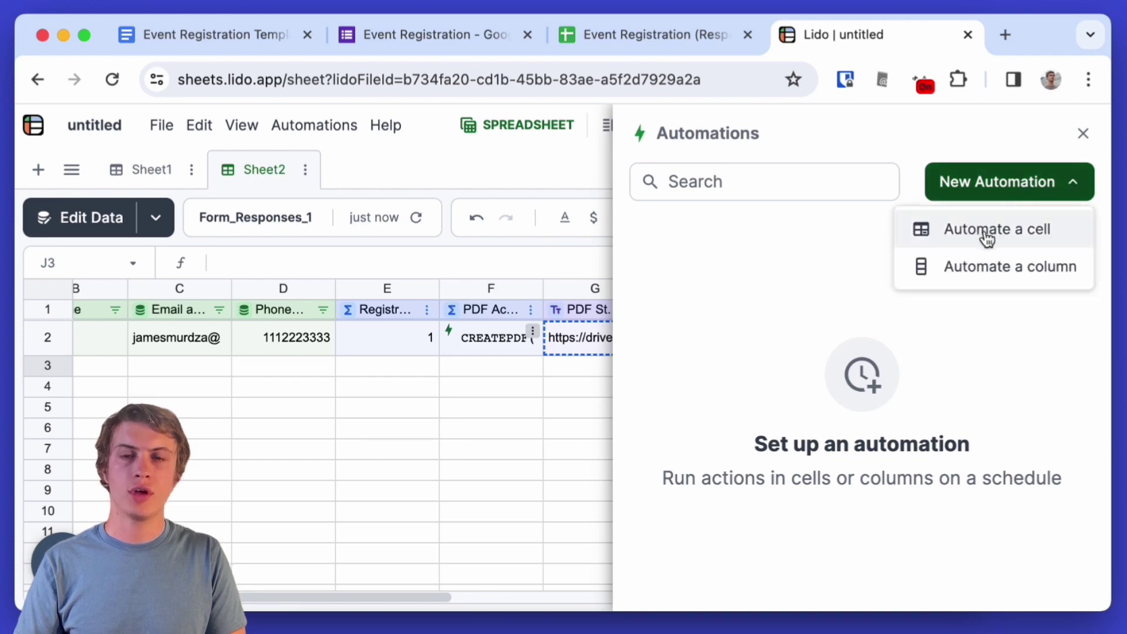
{"action": "left_click", "coordinate": [988, 265]}
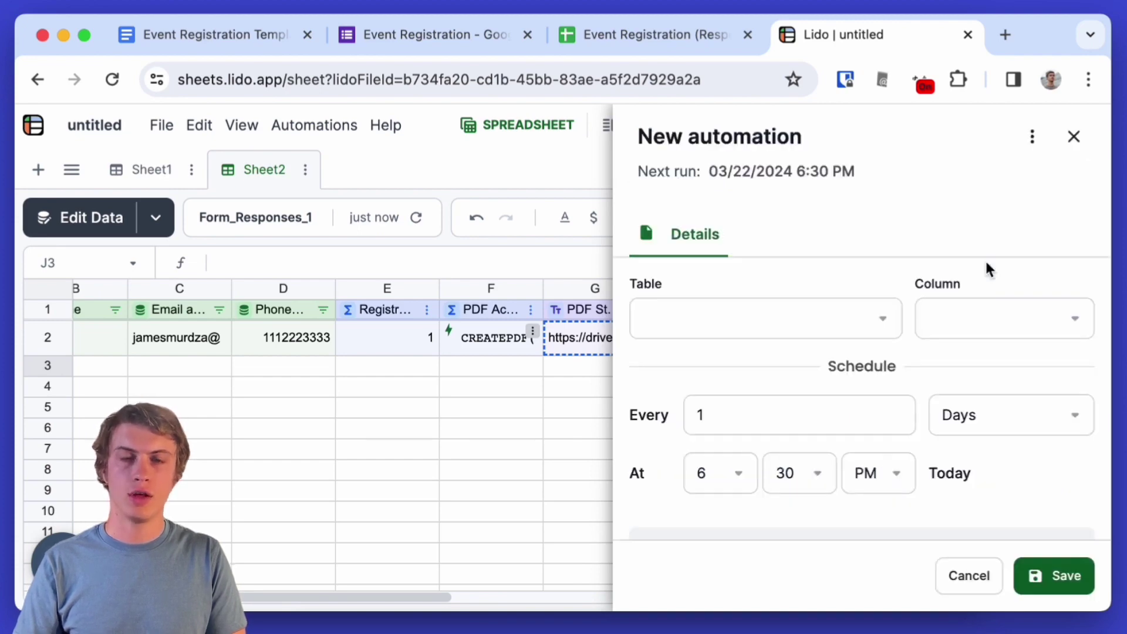
{"action": "left_click", "coordinate": [880, 319]}
{"action": "left_click", "coordinate": [767, 367]}
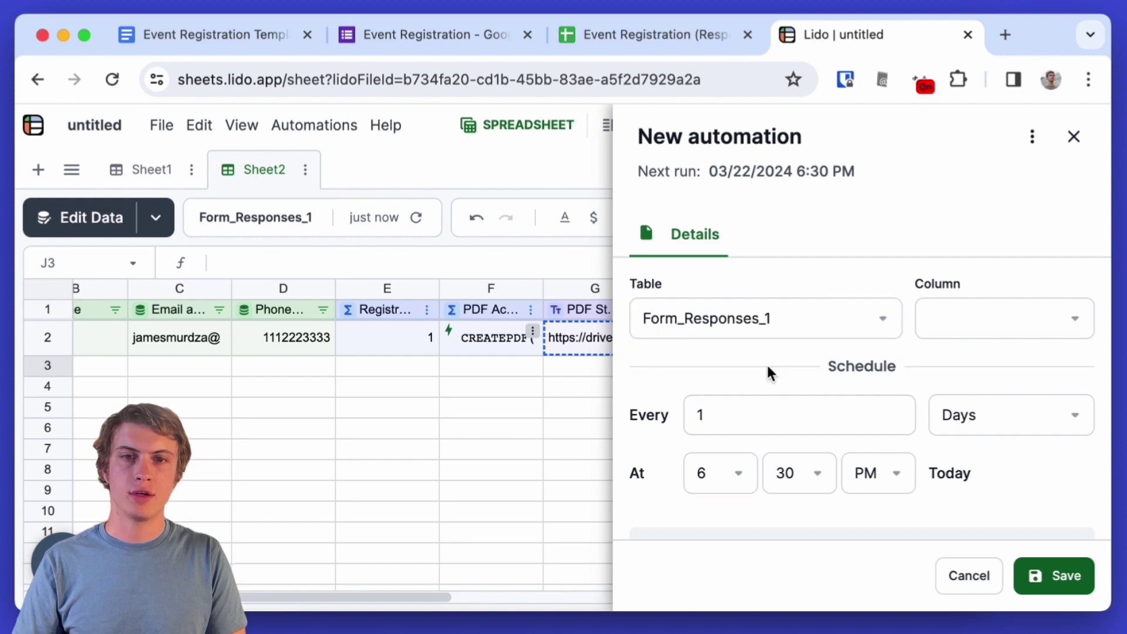
{"action": "left_click", "coordinate": [976, 329]}
{"action": "scroll", "coordinate": [980, 403], "scroll_direction": "down", "scroll_amount": 3}
{"action": "scroll", "coordinate": [982, 405], "scroll_direction": "up", "scroll_amount": 3}
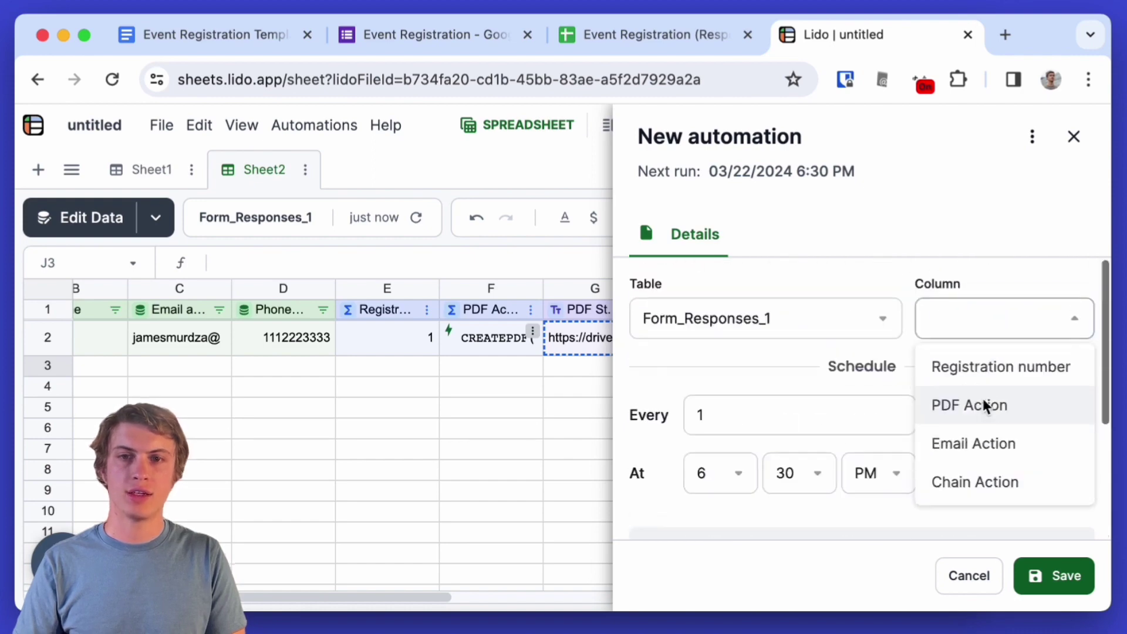
{"action": "left_click", "coordinate": [971, 478]}
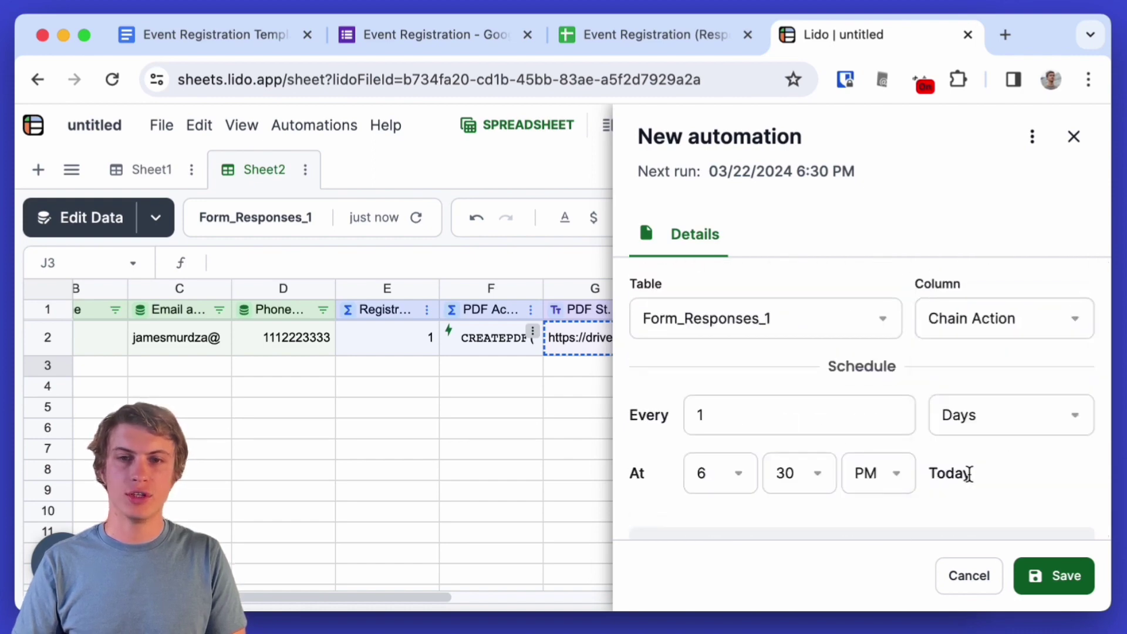
- Schedule it every 5 minutes, save the automation, then check J2 and I2
{"action": "left_click", "coordinate": [969, 426]}
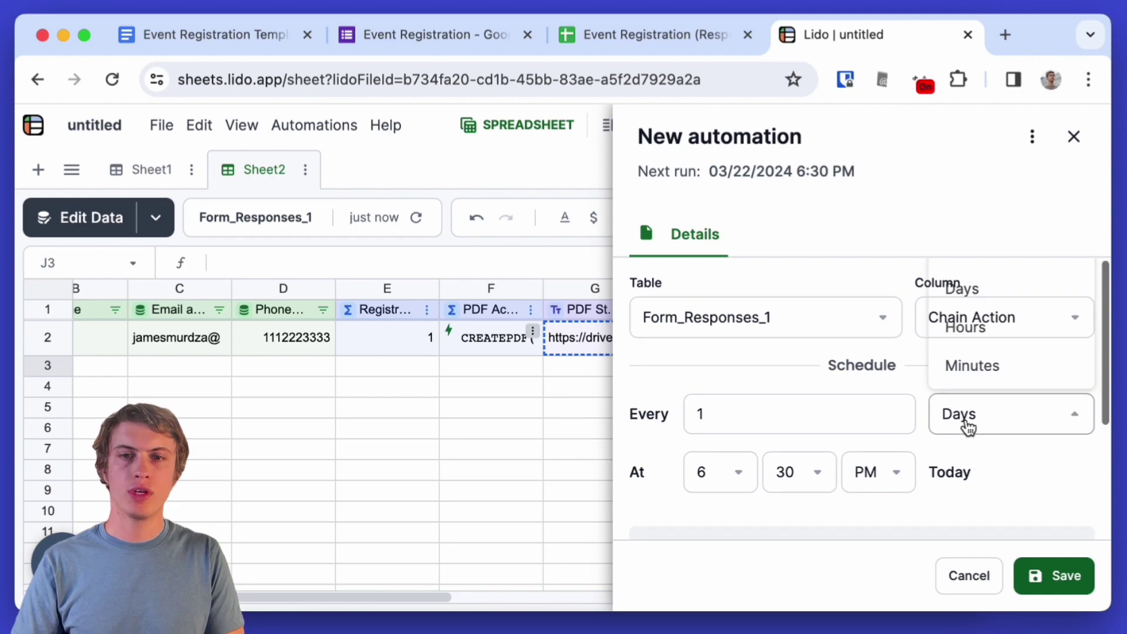
{"action": "left_click", "coordinate": [984, 375]}
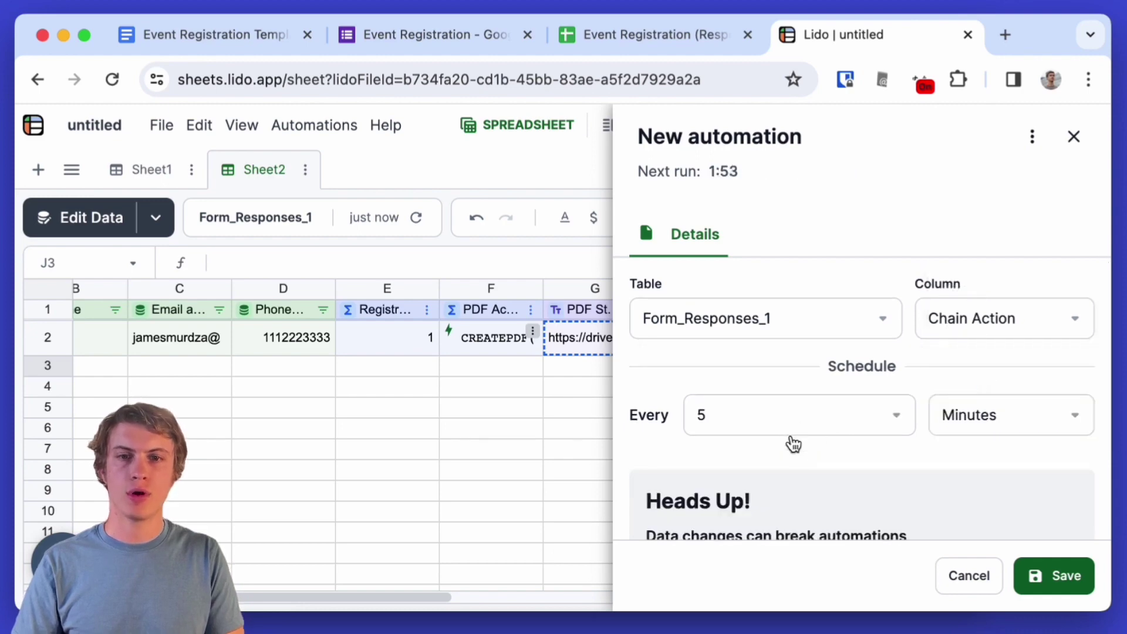
{"action": "scroll", "coordinate": [792, 437], "scroll_direction": "down", "scroll_amount": 2}
{"action": "scroll", "coordinate": [791, 434], "scroll_direction": "down", "scroll_amount": 2}
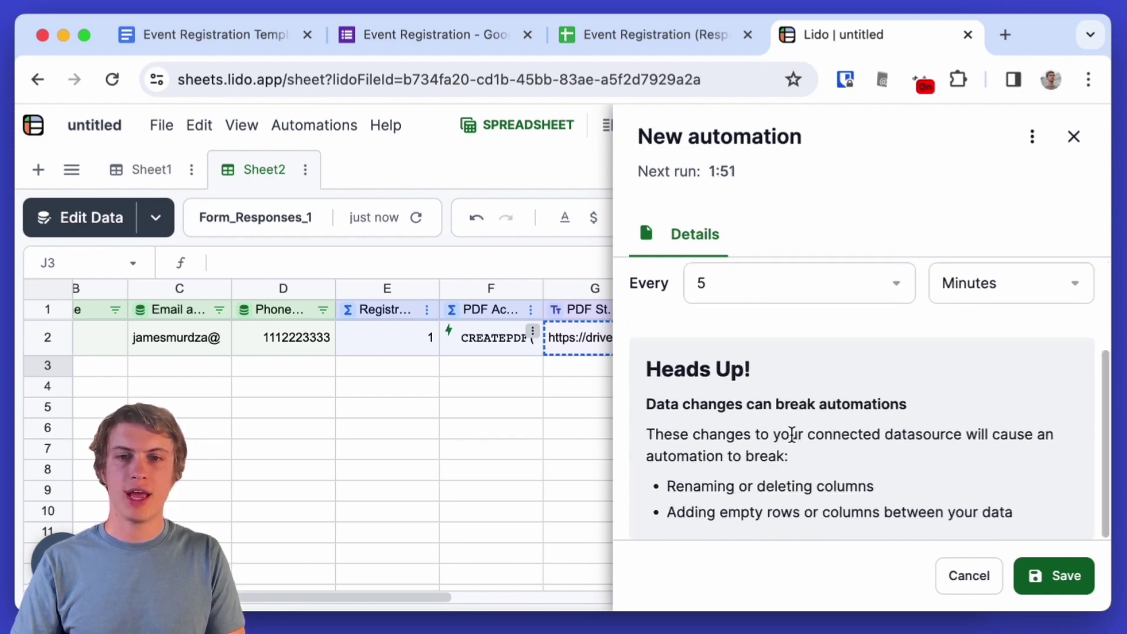
{"action": "scroll", "coordinate": [791, 434], "scroll_direction": "up", "scroll_amount": 4}
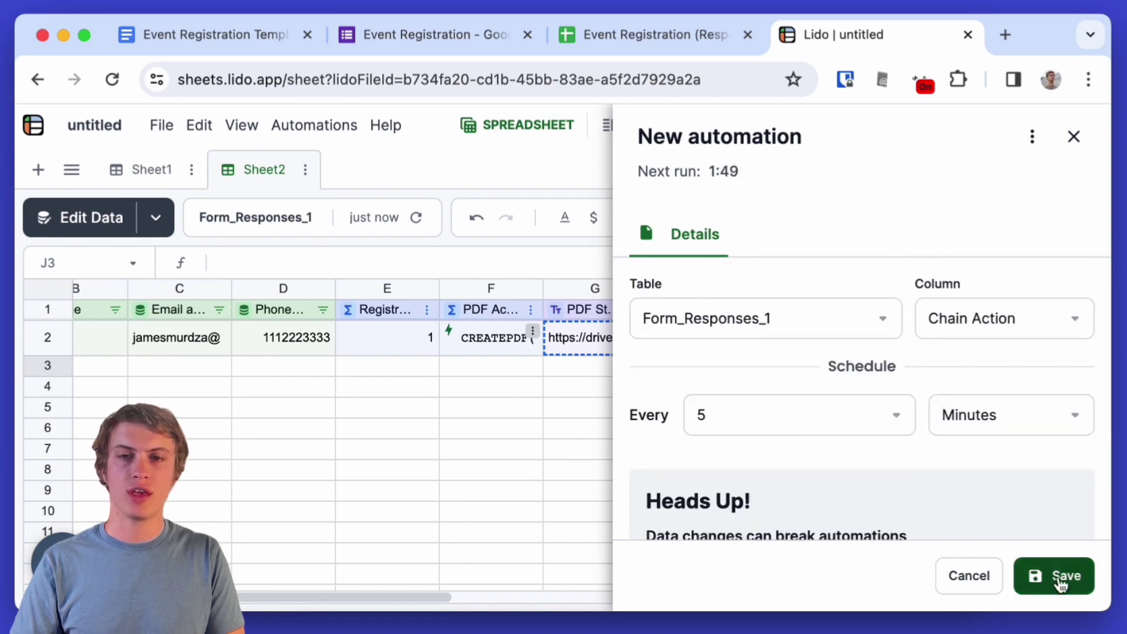
{"action": "left_click", "coordinate": [1061, 577]}
{"action": "left_click", "coordinate": [1083, 134]}
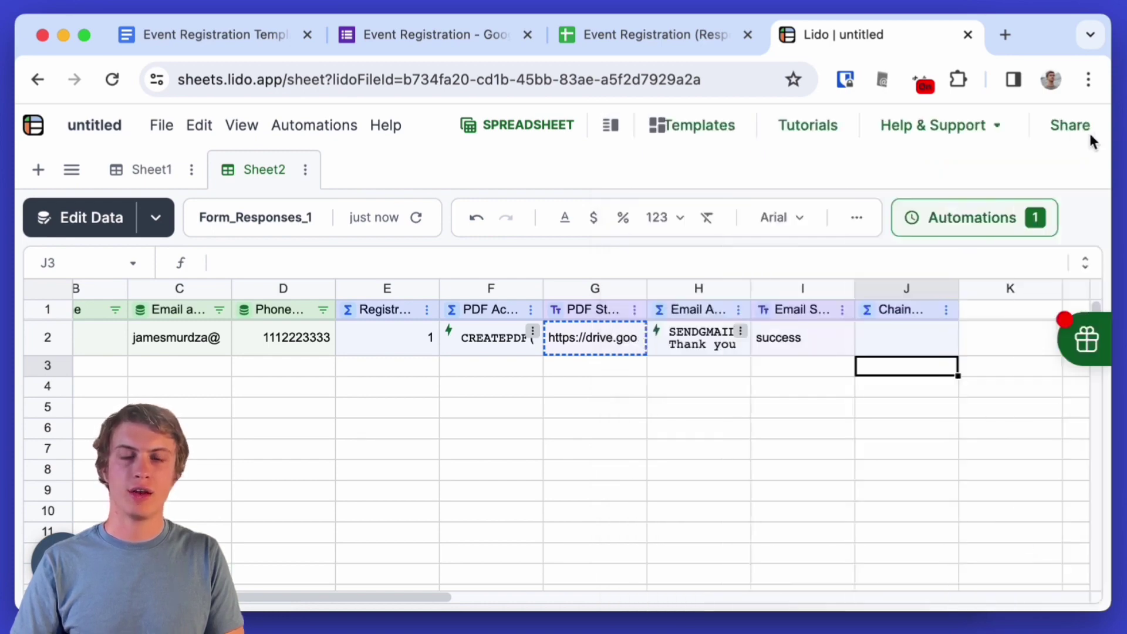
{"action": "left_click", "coordinate": [900, 342]}
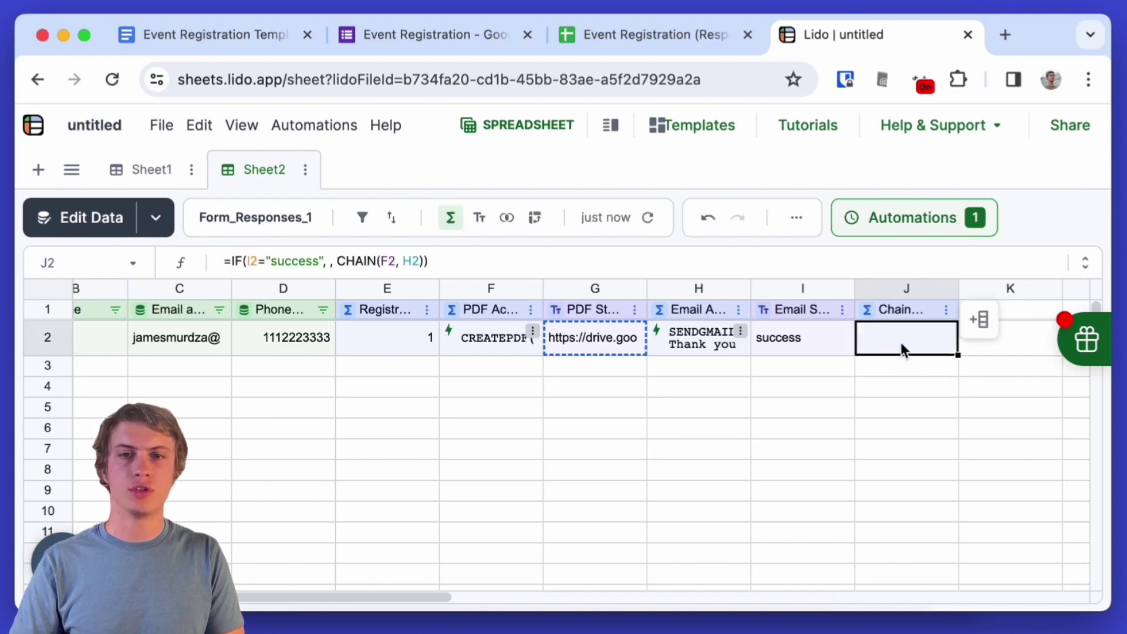
{"action": "left_click", "coordinate": [823, 343]}
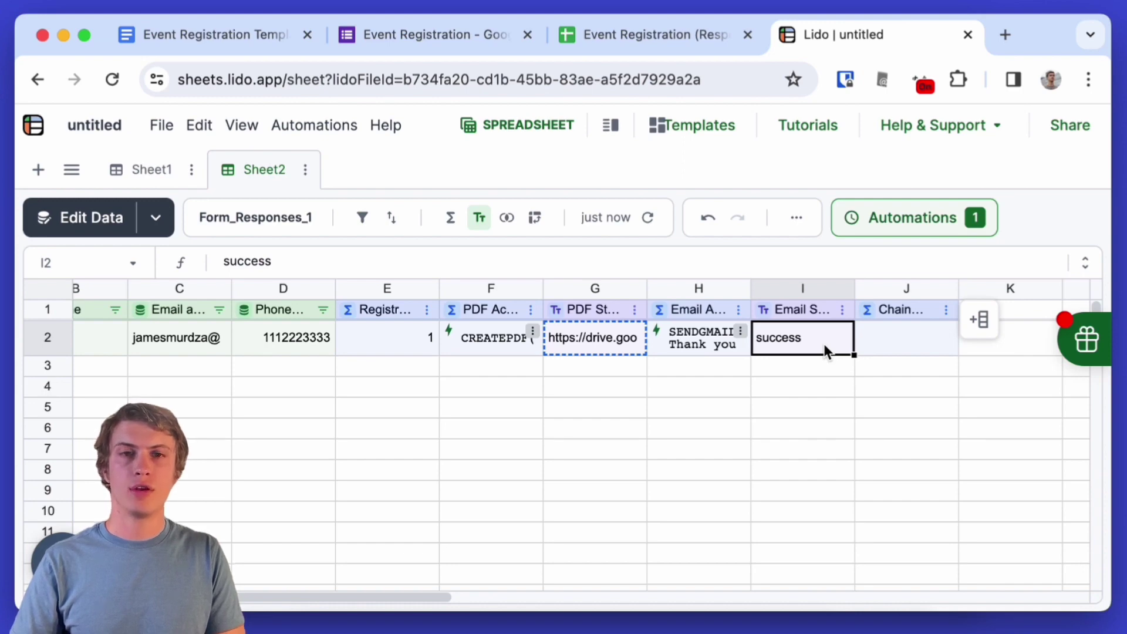
- Preview the Event Registration form, enter a test name, email address and phone number, and submit
{"action": "left_click", "coordinate": [458, 46]}
{"action": "left_click", "coordinate": [770, 135]}
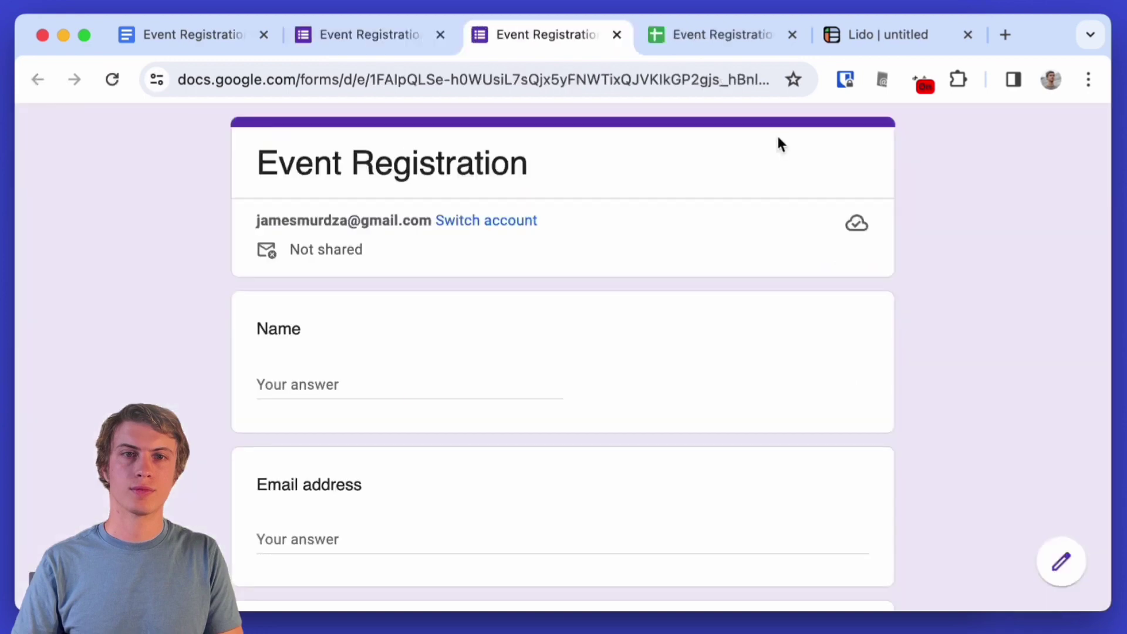
{"action": "left_click", "coordinate": [344, 385]}
{"action": "type", "text": "Peter Parker"}
{"action": "key", "text": "Tab"}
{"action": "key", "text": "Tab"}
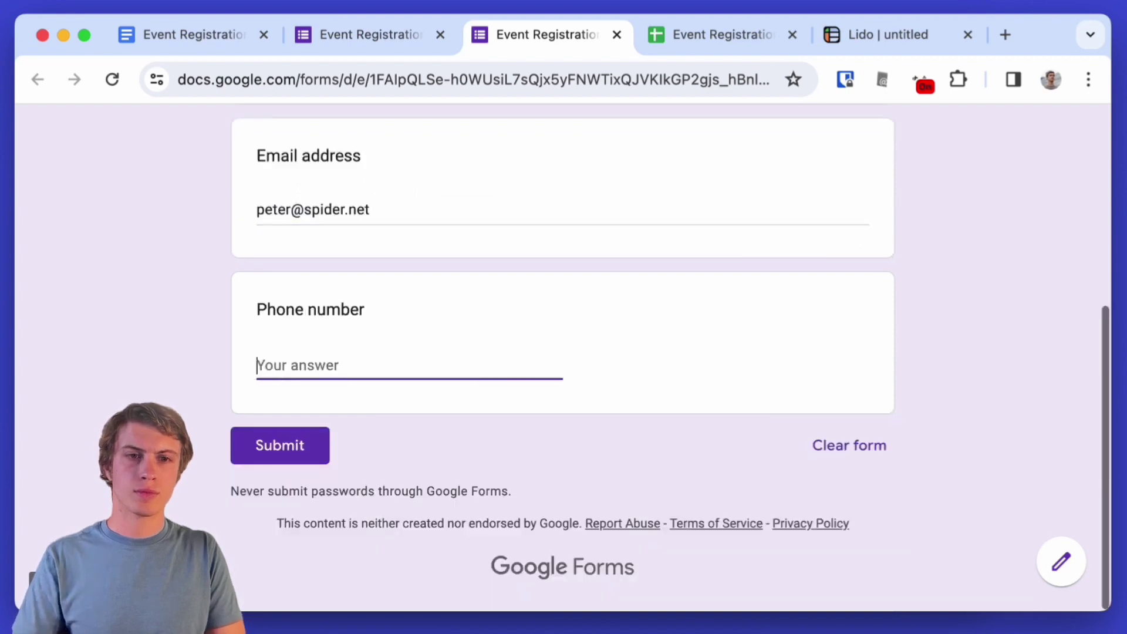
{"action": "type", "text": "123456789"}
{"action": "left_click", "coordinate": [314, 446]}
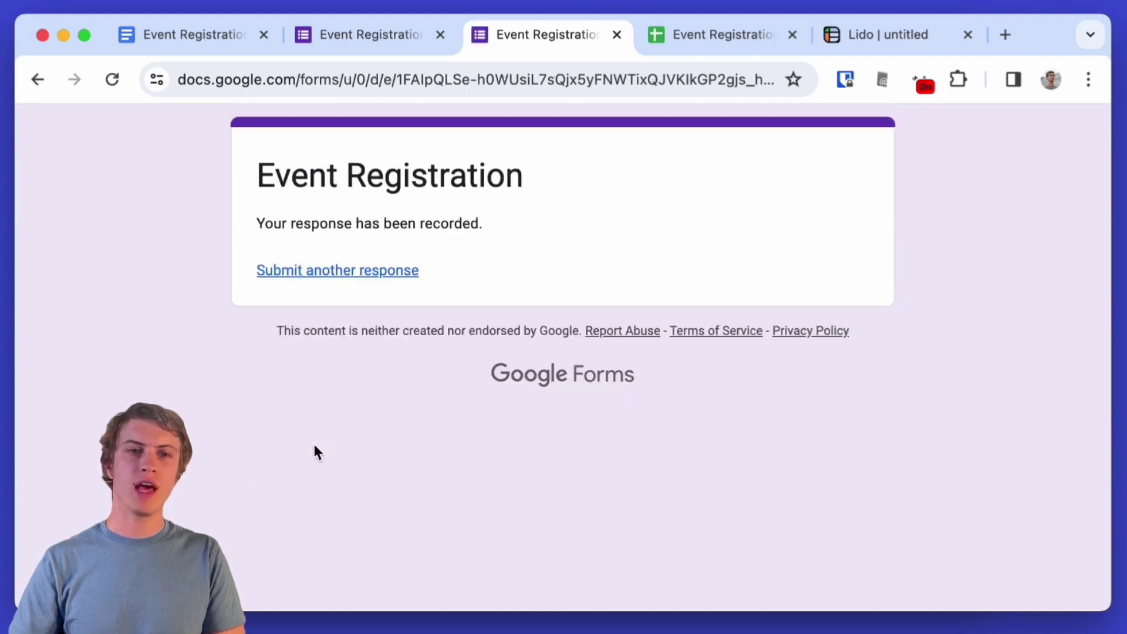
- Check the new response in the responses sheet, then confirm Lido row 3 shows registration 2 and success
{"action": "left_click", "coordinate": [741, 46]}
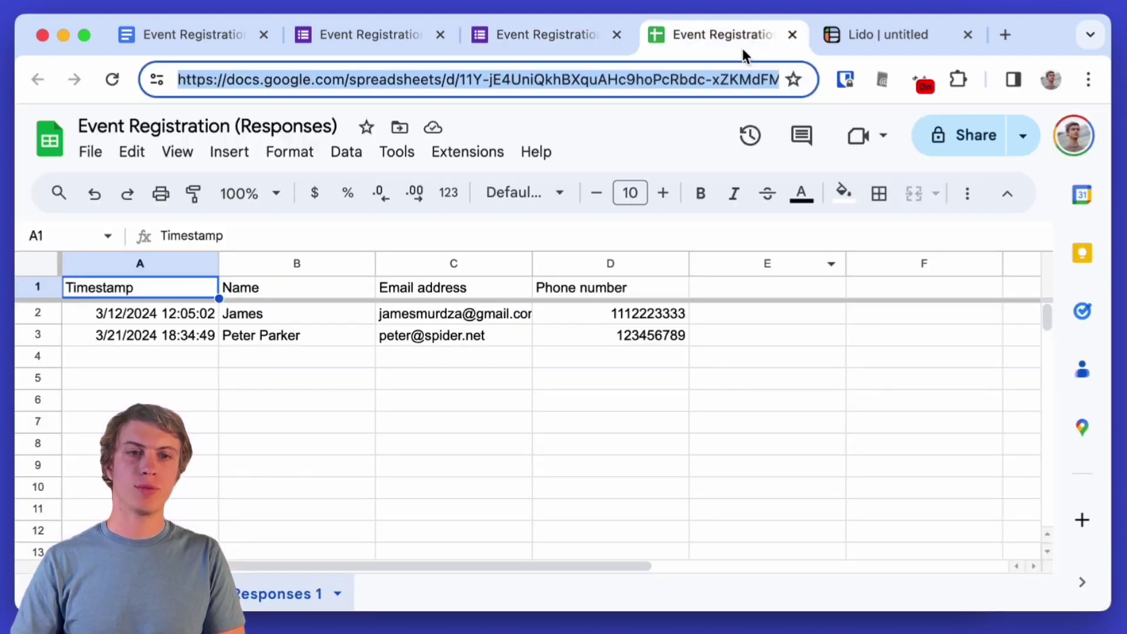
{"action": "left_click", "coordinate": [875, 44]}
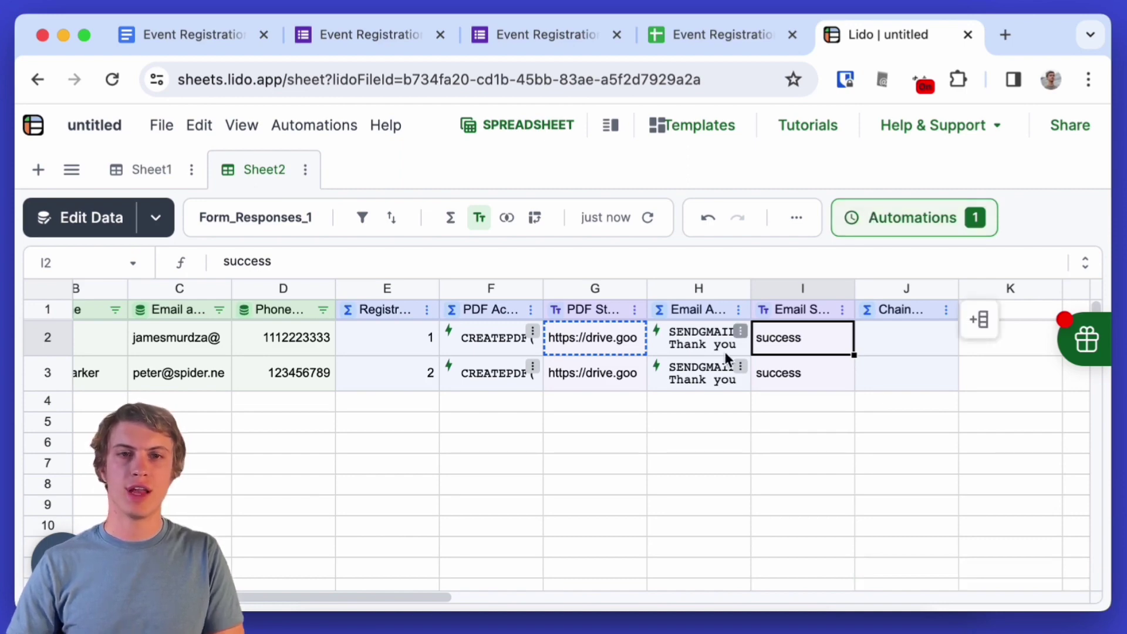
- Open the newest Event Confirmation email in Apple Mail and check the recipient's name in the greeting
{"action": "key", "text": "super+Tab"}
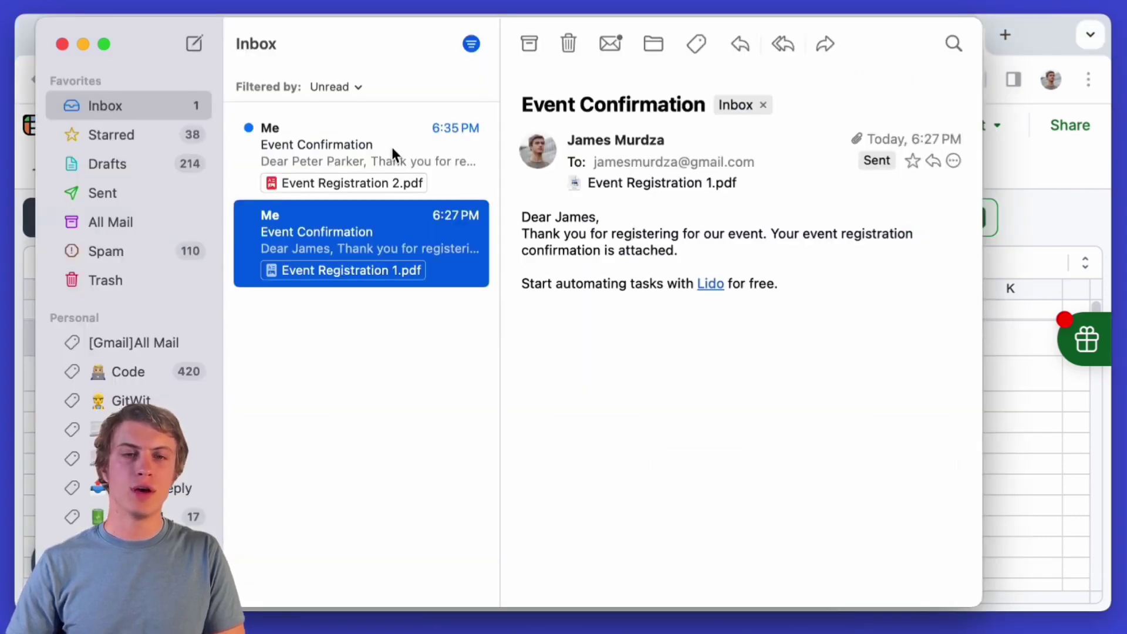
{"action": "left_click", "coordinate": [391, 147]}
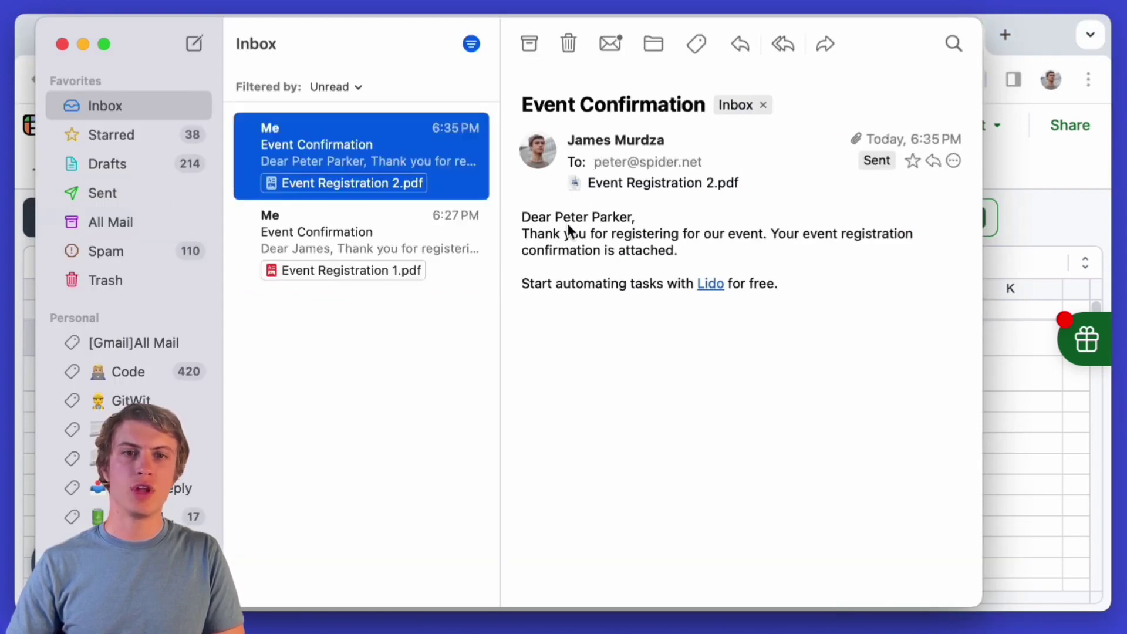
{"action": "left_click_drag", "start_coordinate": [567, 223], "coordinate": [633, 218]}
{"action": "left_click", "coordinate": [673, 222]}
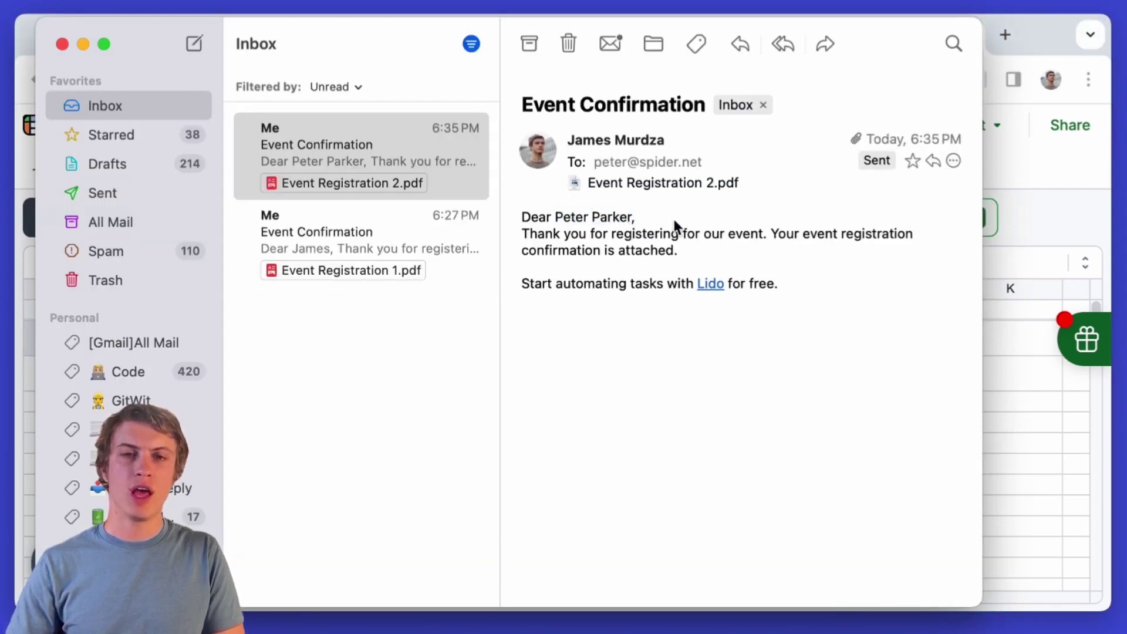
- Open Event Registration 2.pdf and check confirmation number 2 and the respondent's details
{"action": "double_click", "coordinate": [632, 186]}
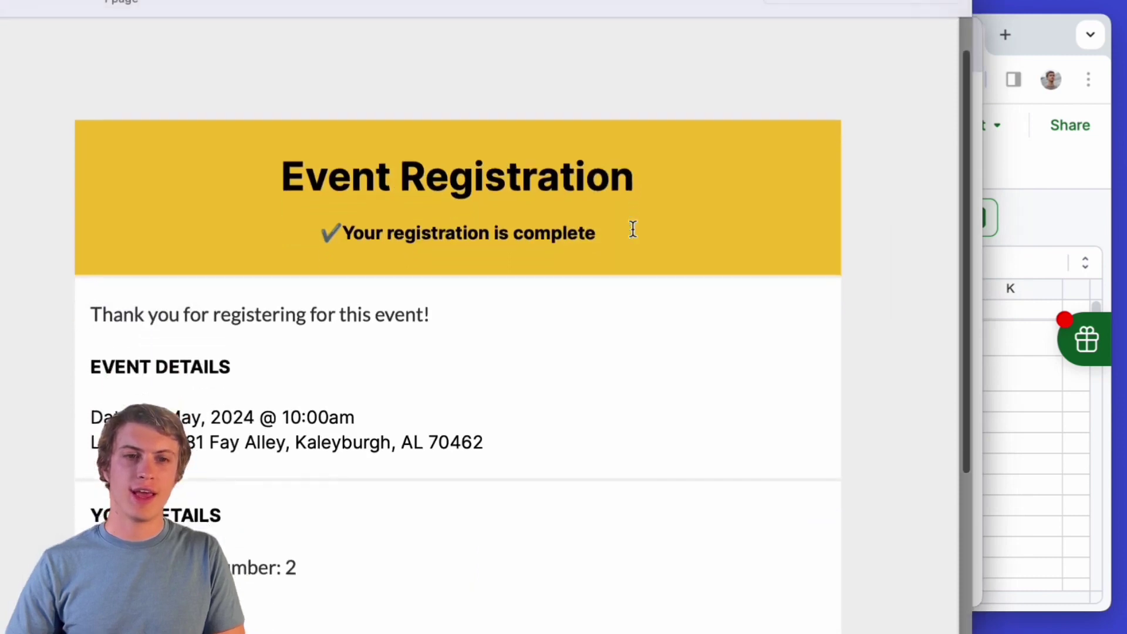
{"action": "scroll", "coordinate": [633, 229], "scroll_direction": "down", "scroll_amount": 5}
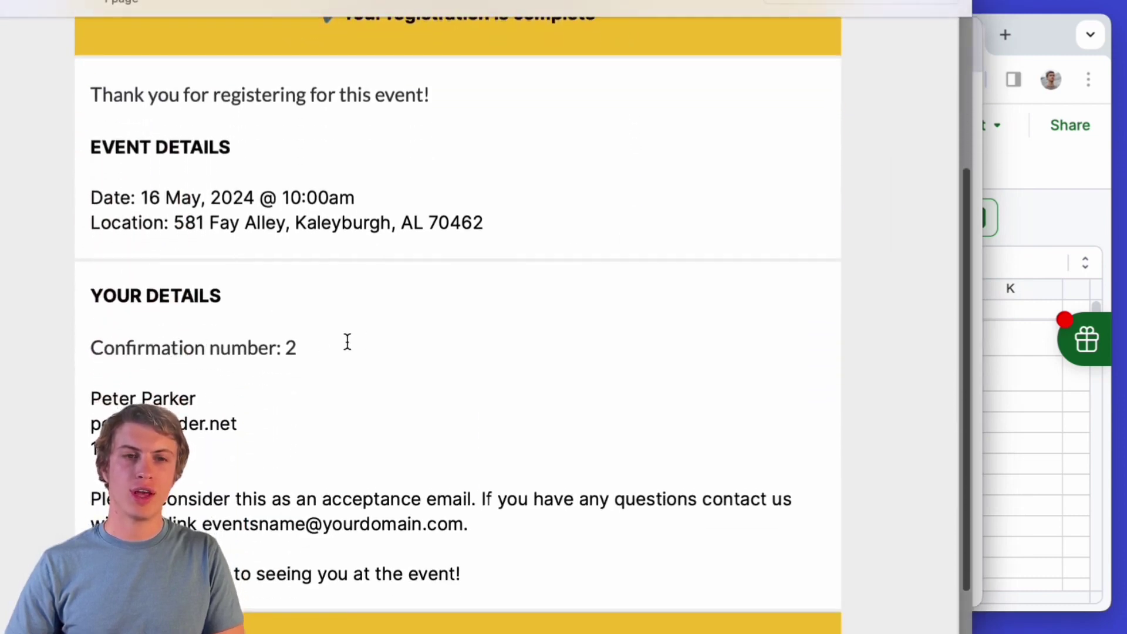
{"action": "left_click_drag", "start_coordinate": [317, 347], "coordinate": [284, 347]}
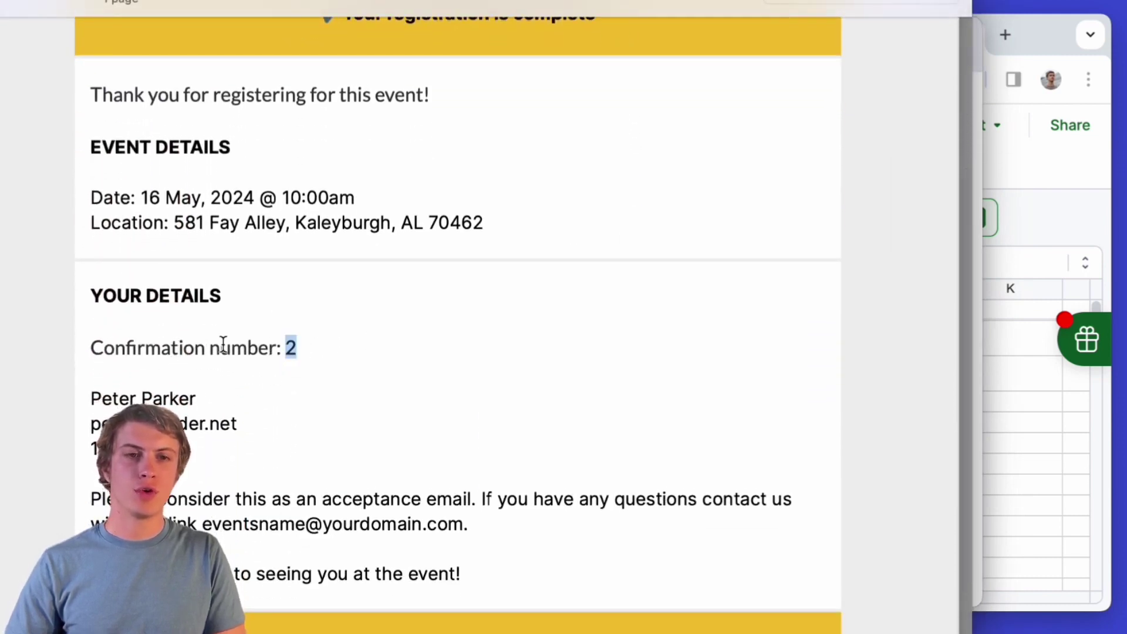
{"action": "left_click_drag", "start_coordinate": [229, 448], "coordinate": [100, 399]}
{"action": "left_click", "coordinate": [273, 460]}
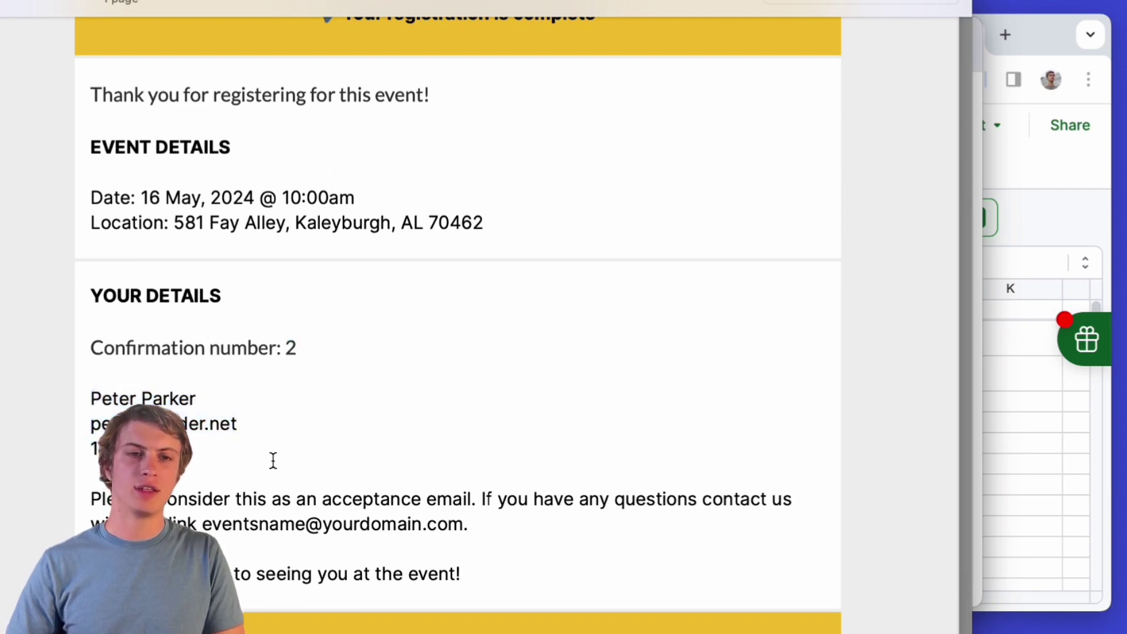